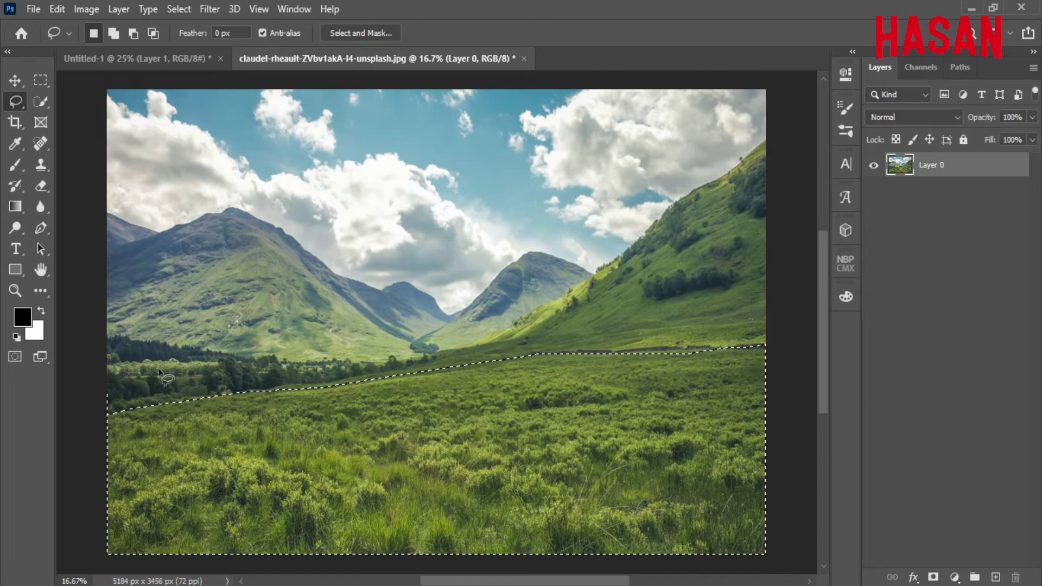
Copy the selected foreground grass from the mountain photo into the Untitled-1 forest document as a new layer
left_click(21, 82)
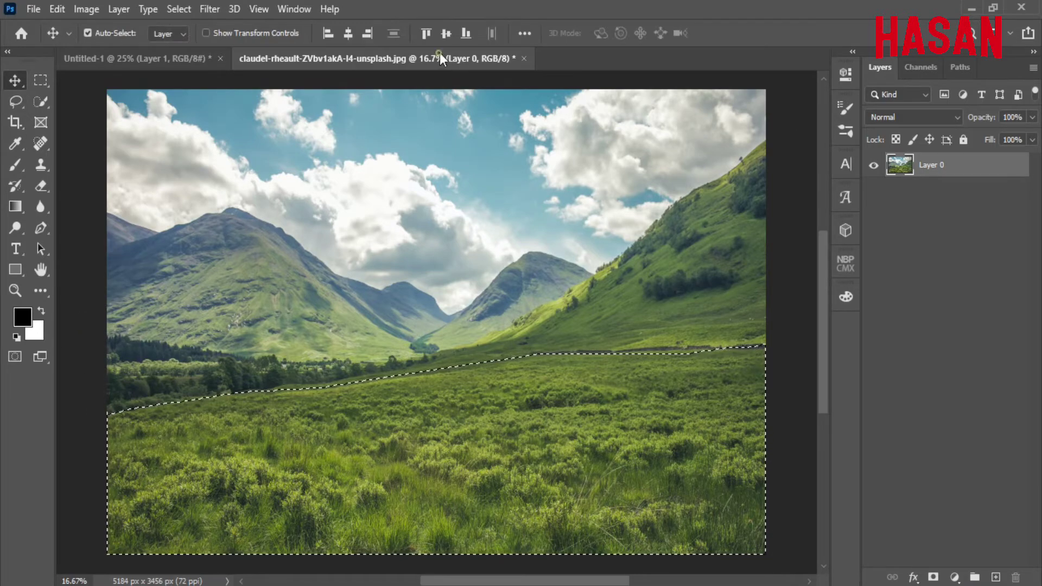
left_click_drag(440, 53, 714, 30)
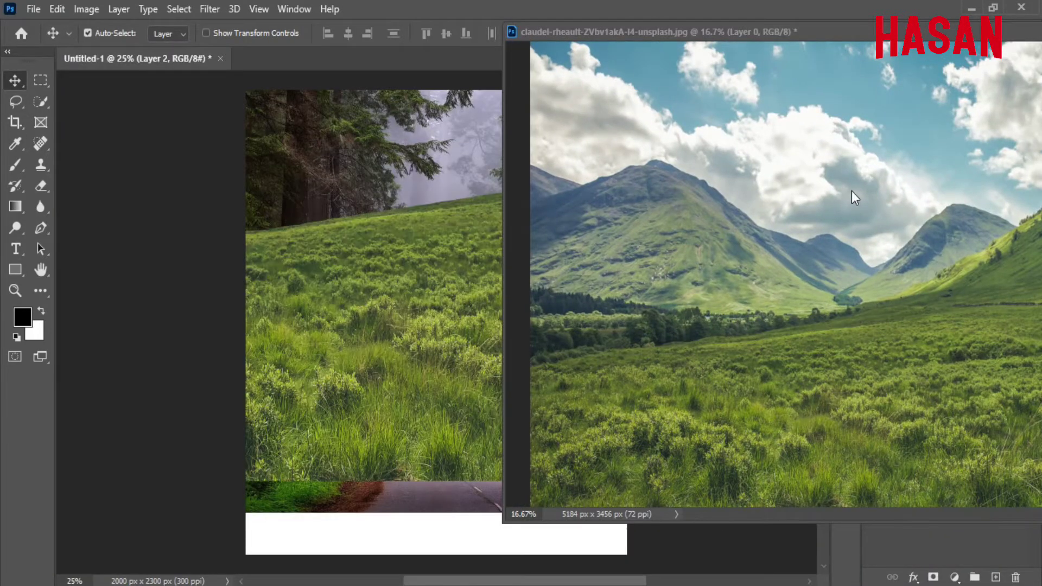
left_click_drag(934, 31, 593, 75)
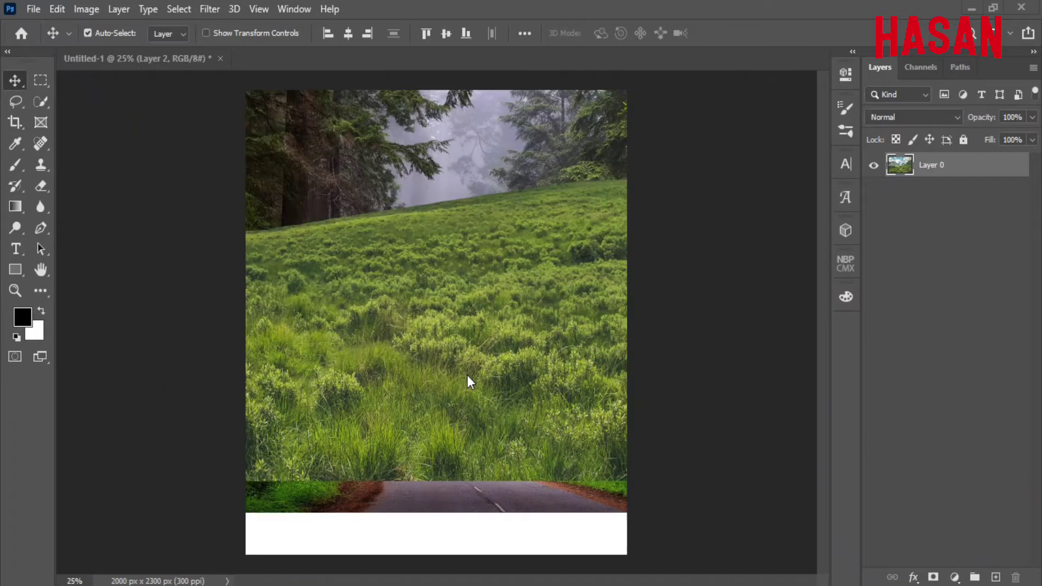
left_click_drag(468, 375, 526, 352)
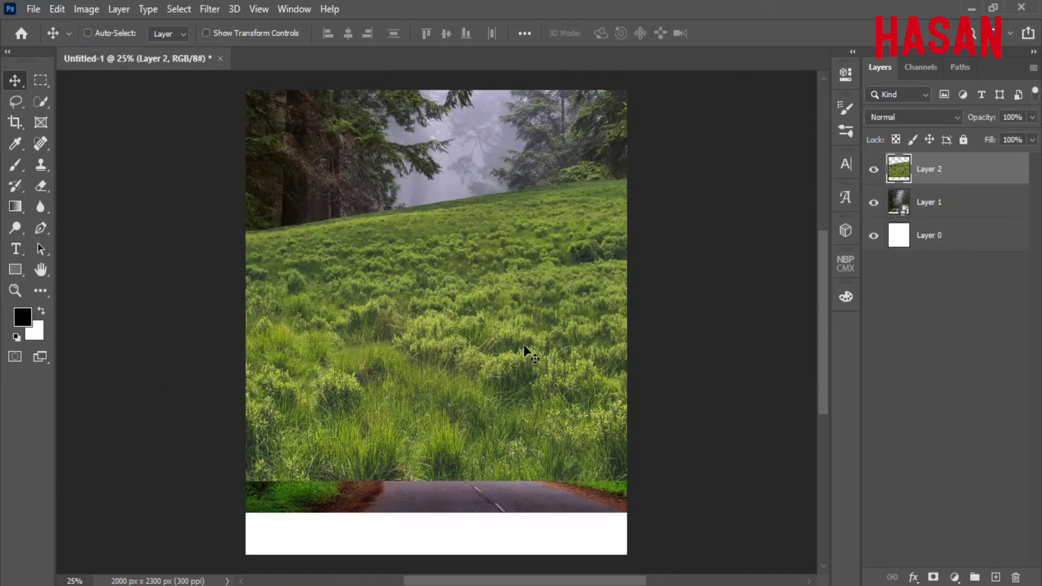
Scale down the grass layer with Free Transform and position it across the foreground so it covers the canvas's lower part
key("ctrl+t")
key("ctrl+minus")
key("ctrl+minus")
key("ctrl+plus")
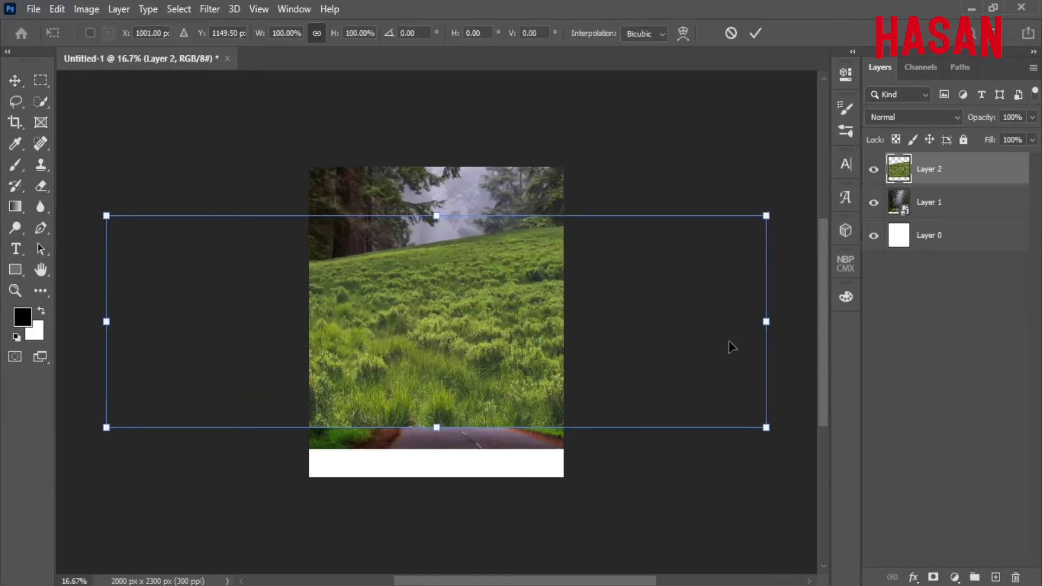
left_click_drag(766, 322, 600, 346)
left_click_drag(498, 312, 459, 466)
left_click_drag(564, 476, 583, 475)
left_click_drag(468, 466, 442, 448)
scroll(485, 409, "up", 1)
key("Return")
key("ctrl+0")
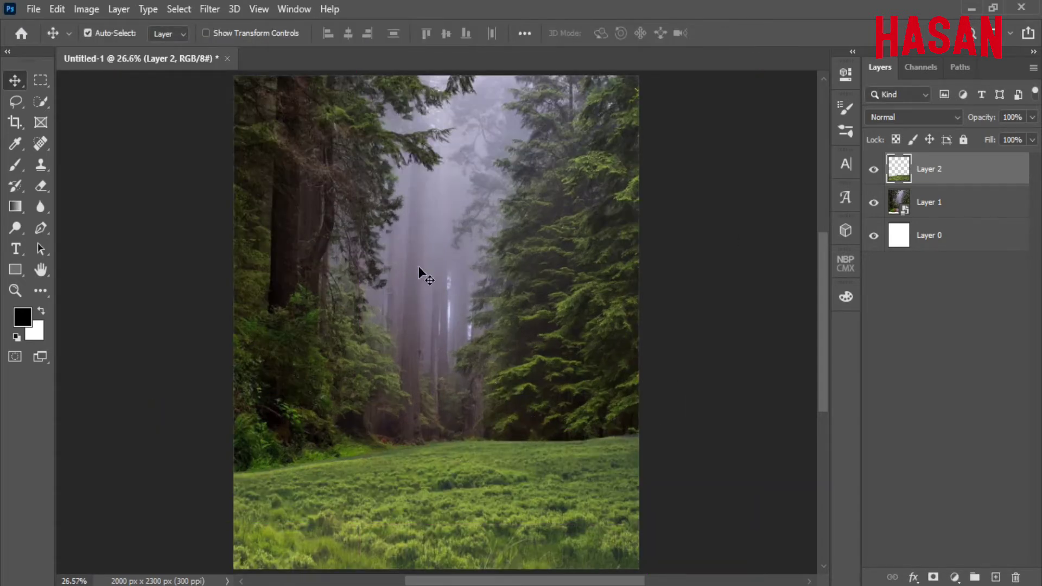
Open the Camera Raw Filter on the grass layer and raise the Greens saturation to +49
left_click(210, 9)
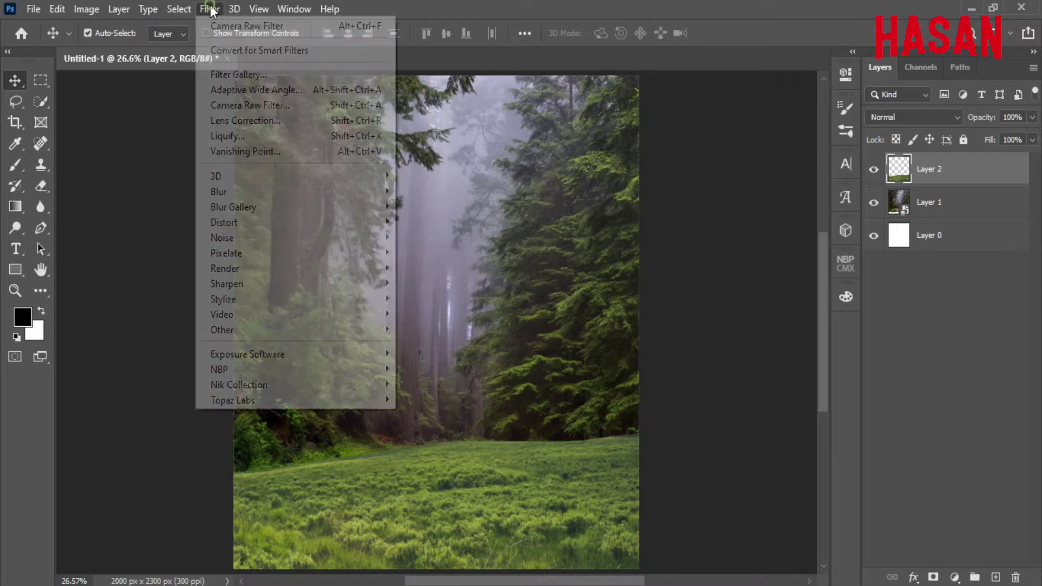
left_click(267, 105)
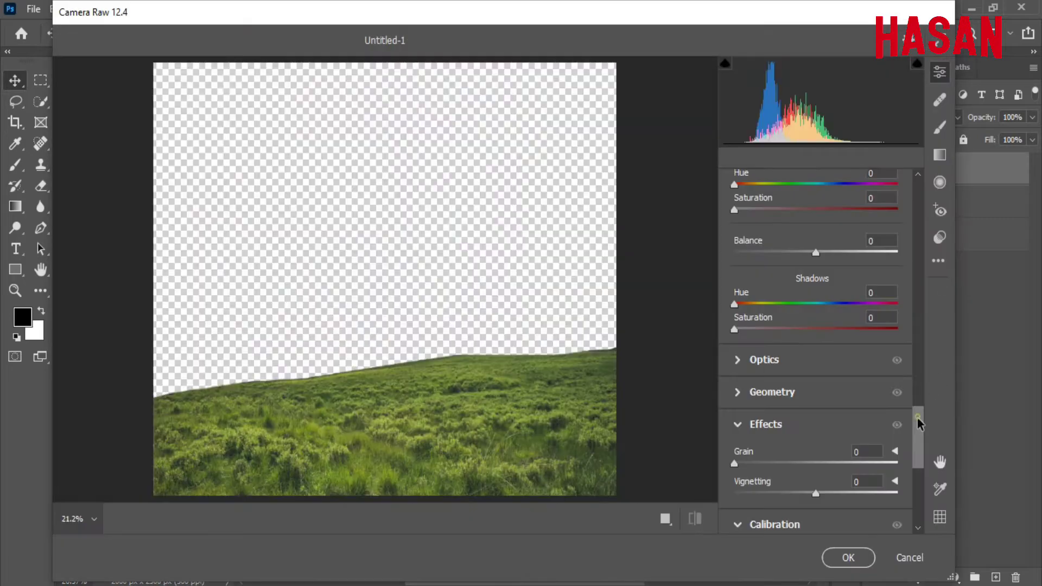
left_click_drag(917, 418, 921, 367)
left_click_drag(816, 297, 859, 298)
left_click(782, 182)
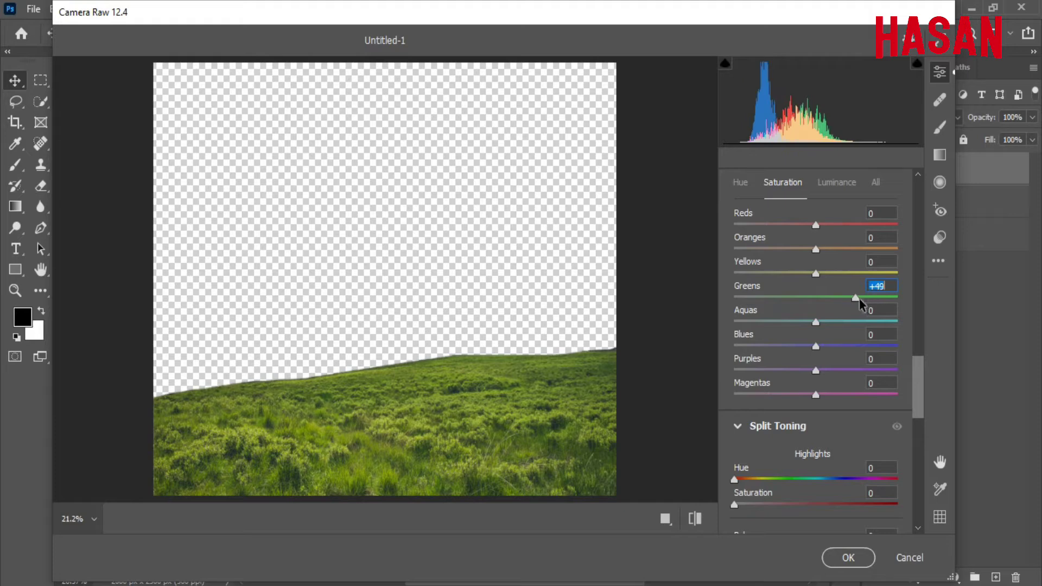
Set Clarity to +26, lower the Shadows and Blacks slightly, and apply the Camera Raw adjustments to the grass
scroll(853, 271, "up", 15)
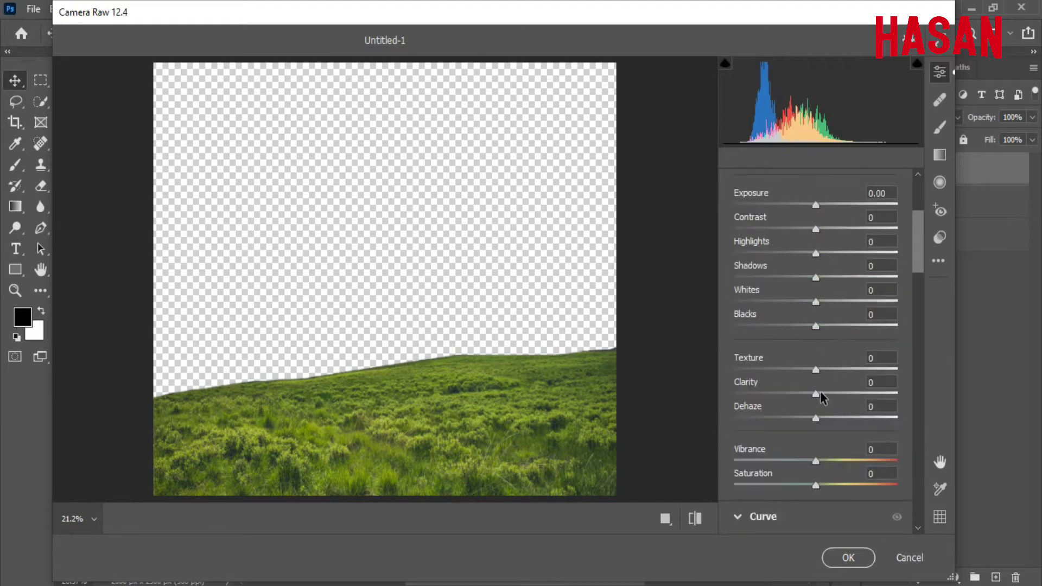
left_click_drag(816, 393, 837, 400)
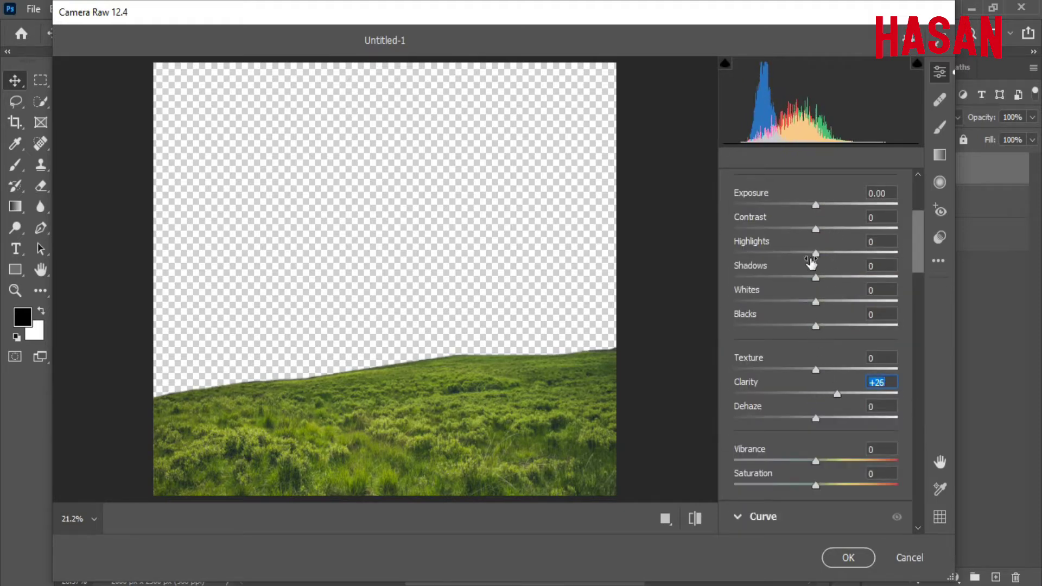
left_click_drag(816, 277, 790, 255)
mouse_move(815, 327)
left_mouse_down()
mouse_move(831, 326)
mouse_move(808, 326)
left_mouse_up()
left_click(850, 556)
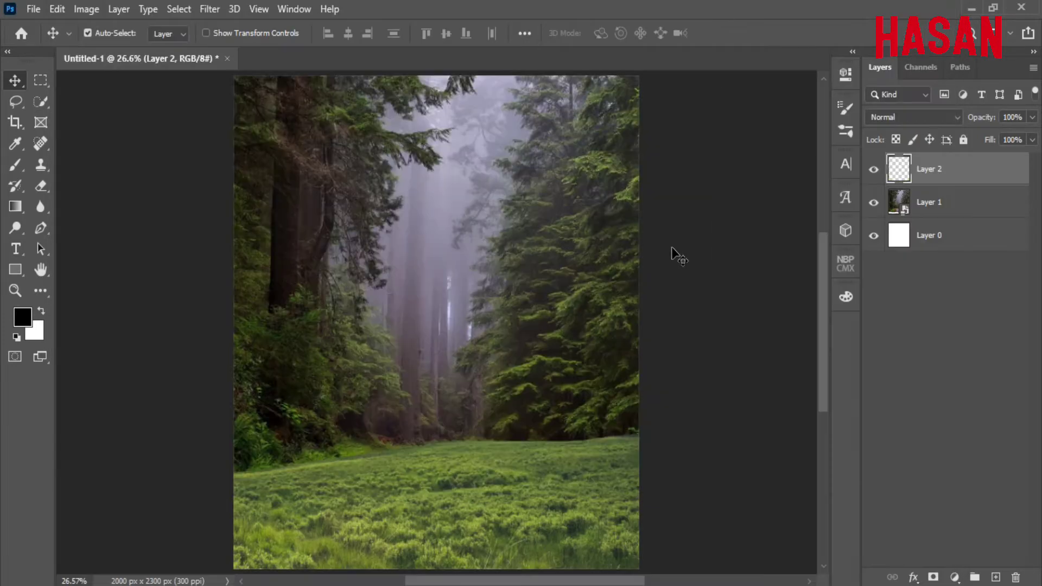
Add a Color Balance adjustment clipped to the grass layer and shift its midtones to +28 blue and slightly toward red
left_click(955, 565)
left_click(980, 428)
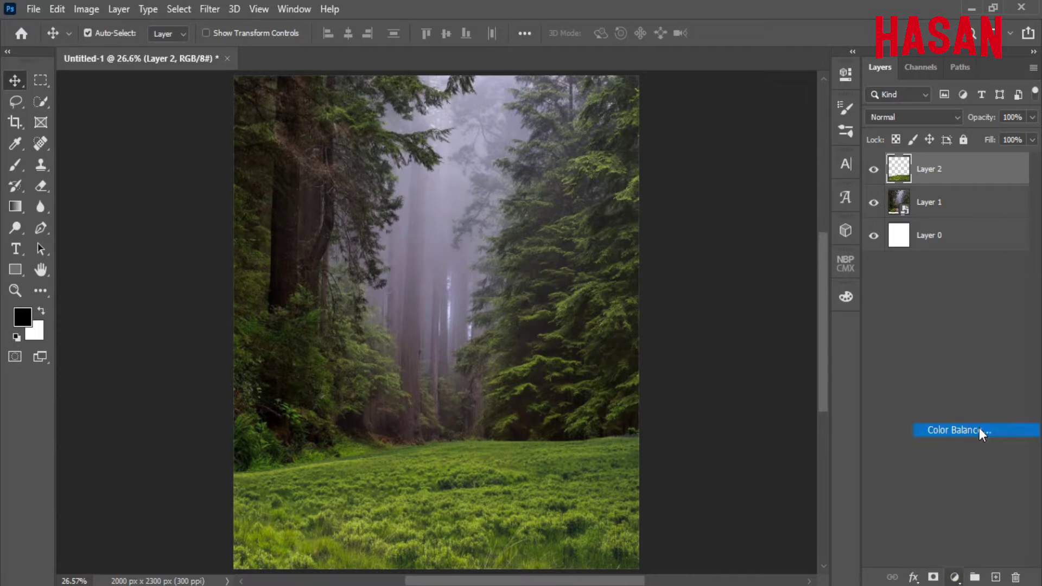
left_click_drag(697, 215, 717, 215)
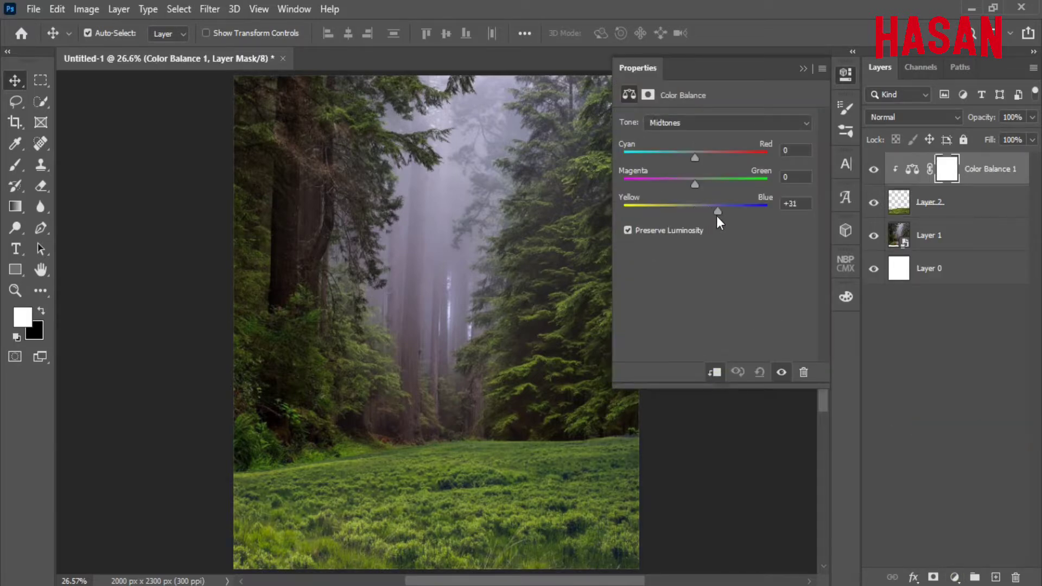
left_click_drag(695, 159, 698, 158)
Shift the Color Balance shadows slightly toward yellow and red, and check the adjustment's effect on the grass
left_click(726, 123)
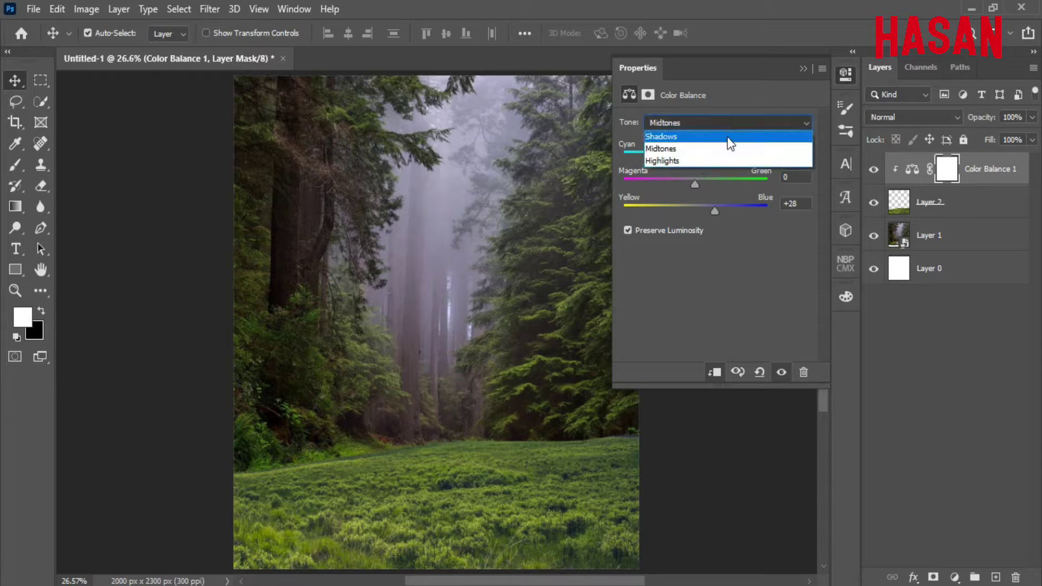
left_click(727, 136)
left_click_drag(695, 212, 684, 212)
left_click_drag(695, 158, 712, 160)
left_click(842, 129)
left_click(873, 170)
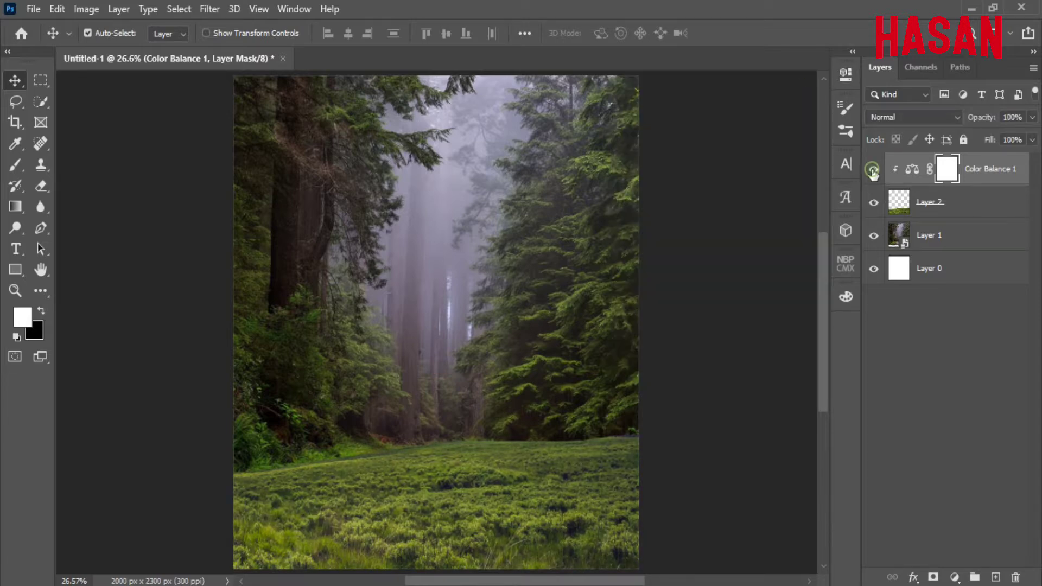
Merge the Color Balance adjustment with the grass layer and add a white layer mask to the merged layer
left_click(979, 205, "ctrl")
right_click(978, 205)
left_click(830, 478)
left_click(934, 577)
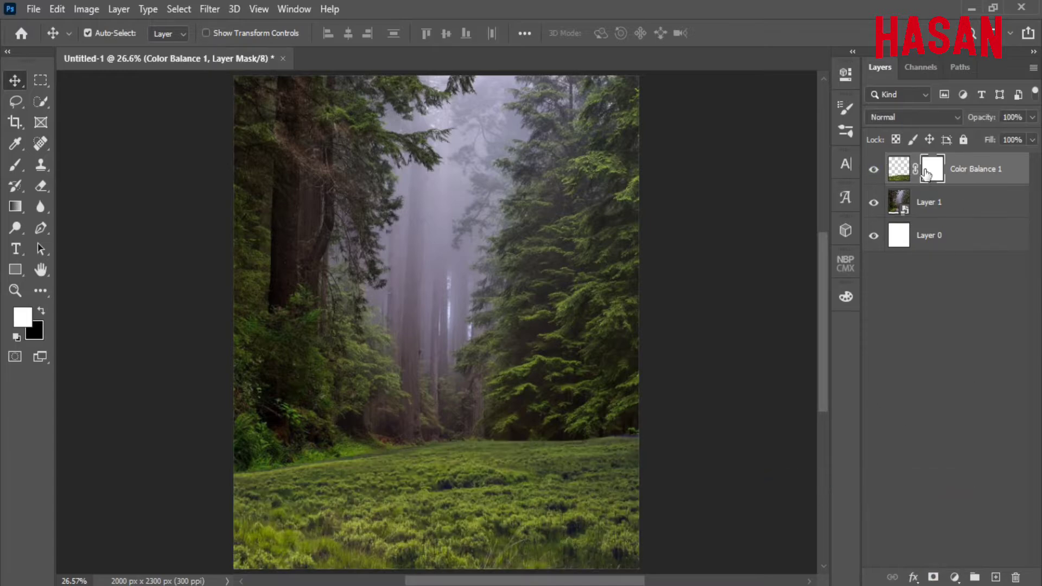
Choose the Brush tool with a soft round brush from General Brushes at 0% hardness
left_click(21, 167)
left_click_drag(361, 317, 372, 331)
right_click(365, 327)
left_click(394, 375)
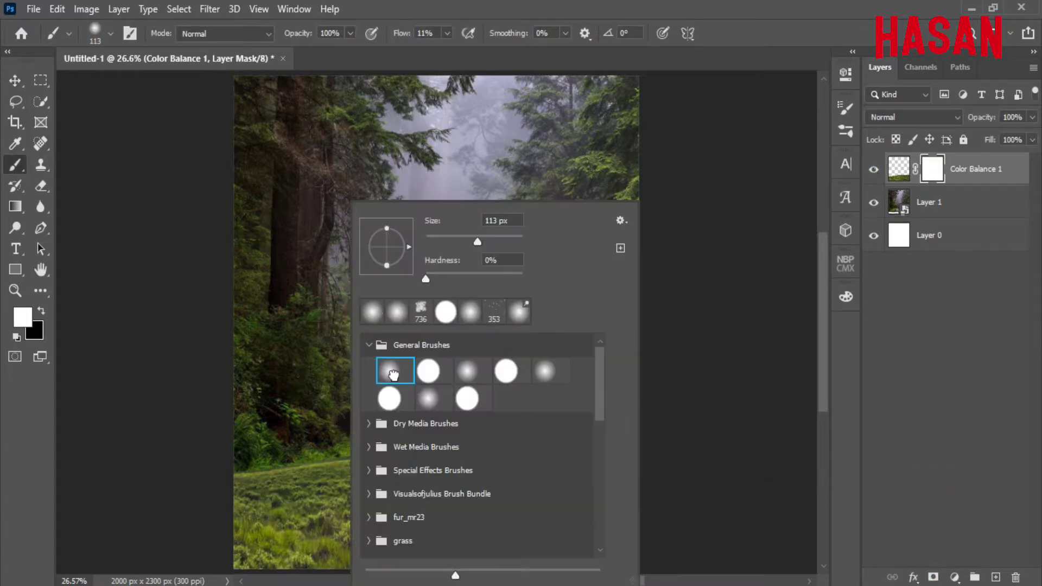
left_click(793, 3)
Paint black on the mask with a 377 px brush along the grass's upper edge to reveal the road and blend the grass
left_click(43, 312)
left_click_drag(479, 428, 491, 439)
mouse_move(616, 453)
left_mouse_down()
mouse_move(404, 459)
mouse_move(244, 483)
left_mouse_up()
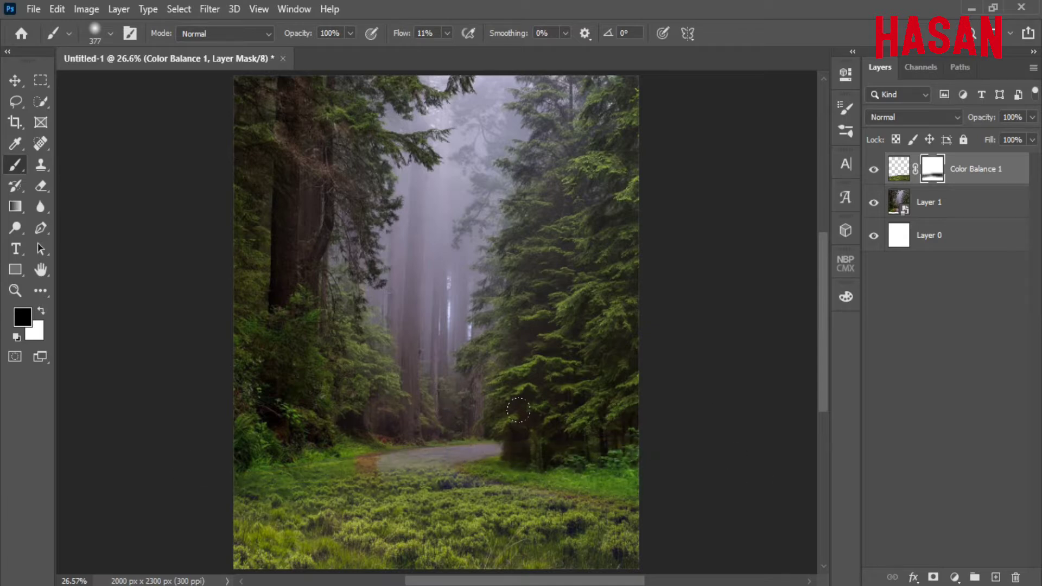
key("x")
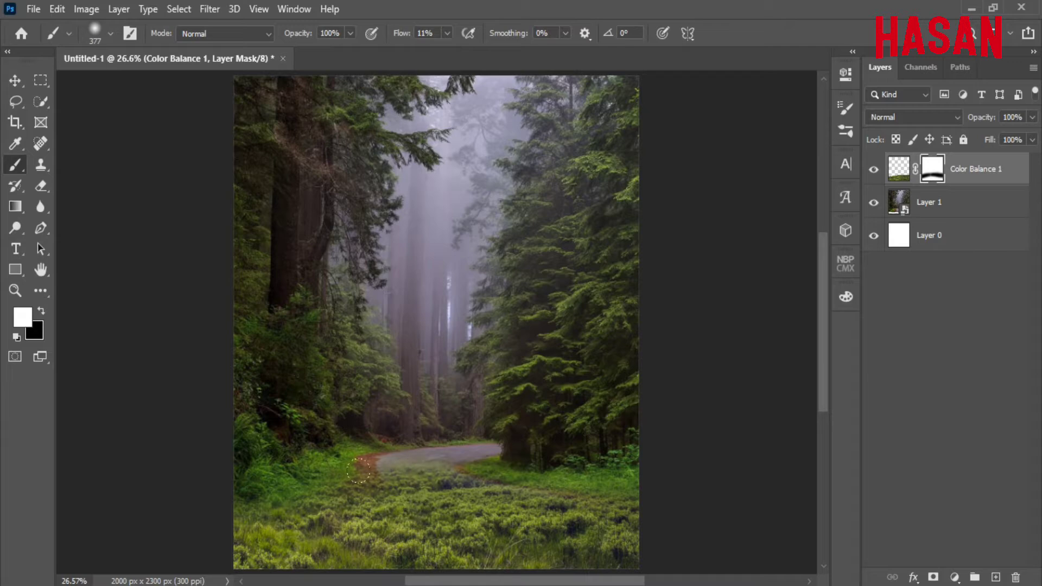
key("x")
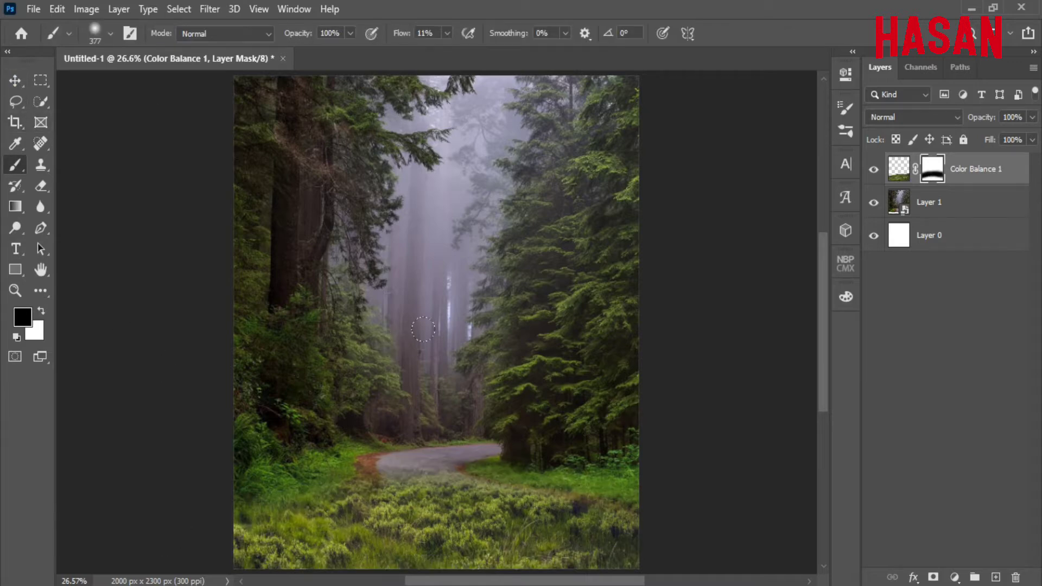
Bring up the lost-places-597166_1920.jpg document and dock it beside the forest document
left_click(10, 80)
mouse_move(543, 585)
left_click(595, 561)
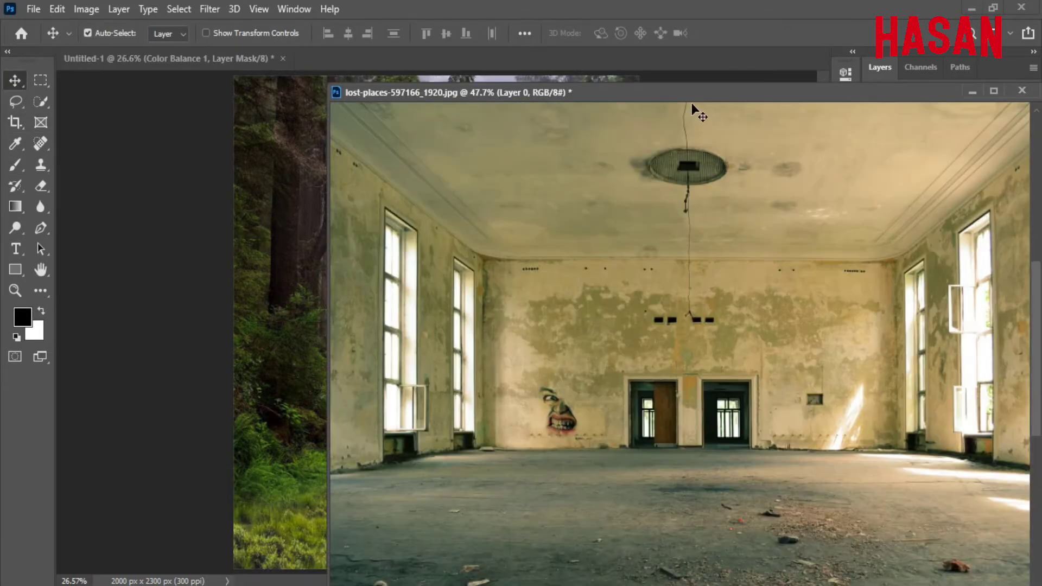
left_click_drag(704, 93, 546, 58)
Select a trapezoid of the room's floor with the Polygonal Lasso, from the back wall down to the photo's lower edge
right_click(18, 103)
left_click(87, 112)
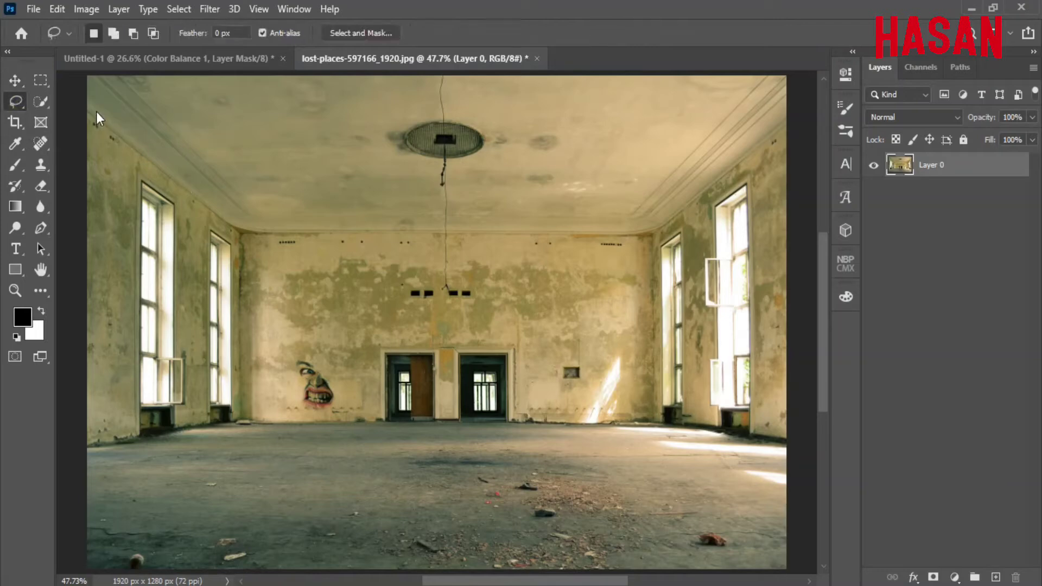
scroll(209, 521, "down", 2)
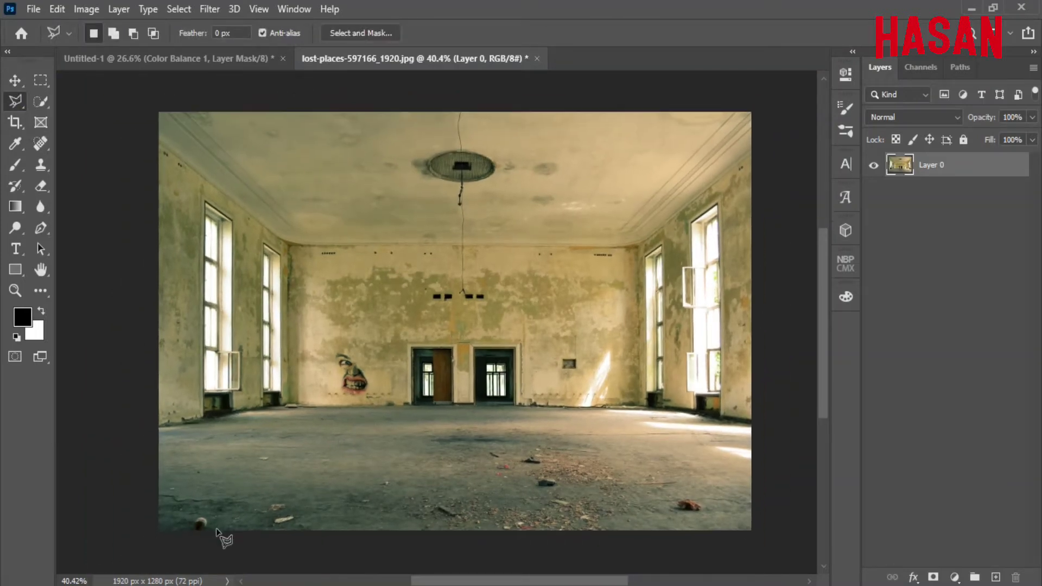
left_click(215, 531)
left_click(345, 407)
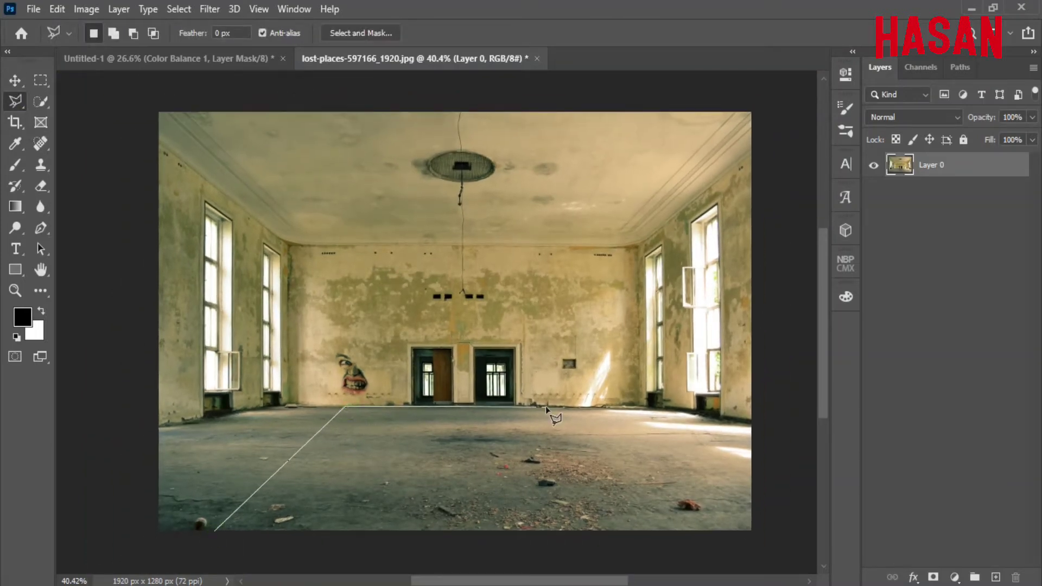
left_click(580, 408)
left_click(653, 531)
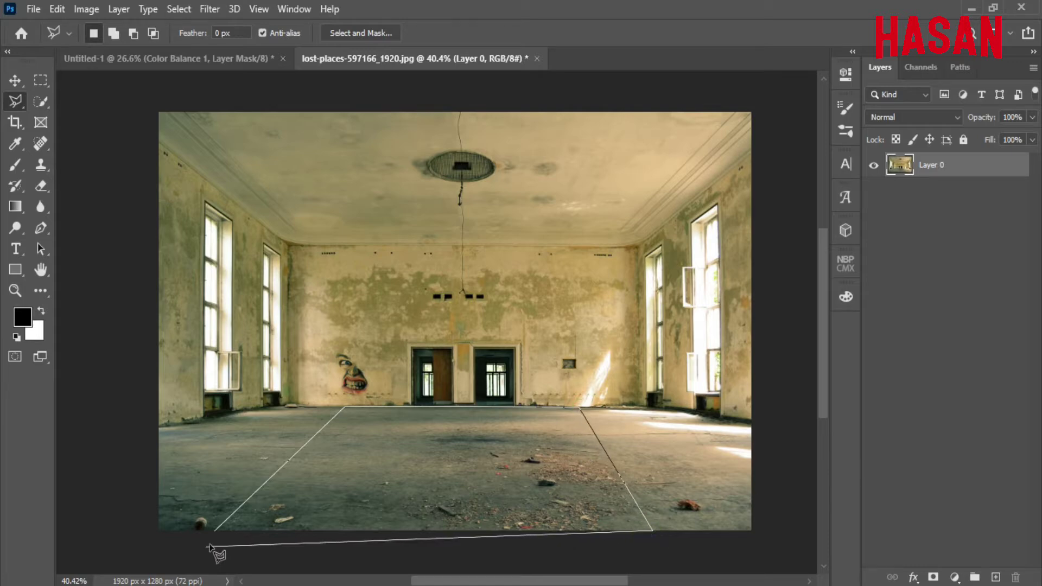
left_click(216, 532)
Move the selected floor piece into the forest document as a new layer over the grass and put the room photo away
key("v")
left_click_drag(488, 54, 661, 81)
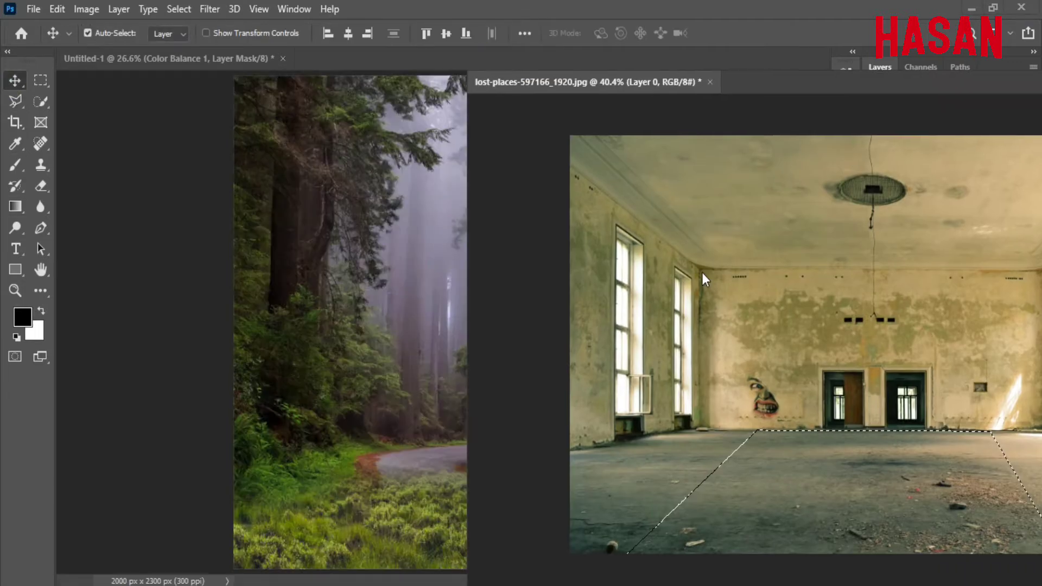
left_click_drag(787, 437, 430, 525)
left_click(1002, 87)
Scale and distort the floor piece with Free Transform so it sits in perspective on the grass below the road
key("ctrl+t")
left_click_drag(552, 513, 528, 513)
left_click_drag(446, 507, 452, 512)
left_click_drag(298, 546, 321, 551)
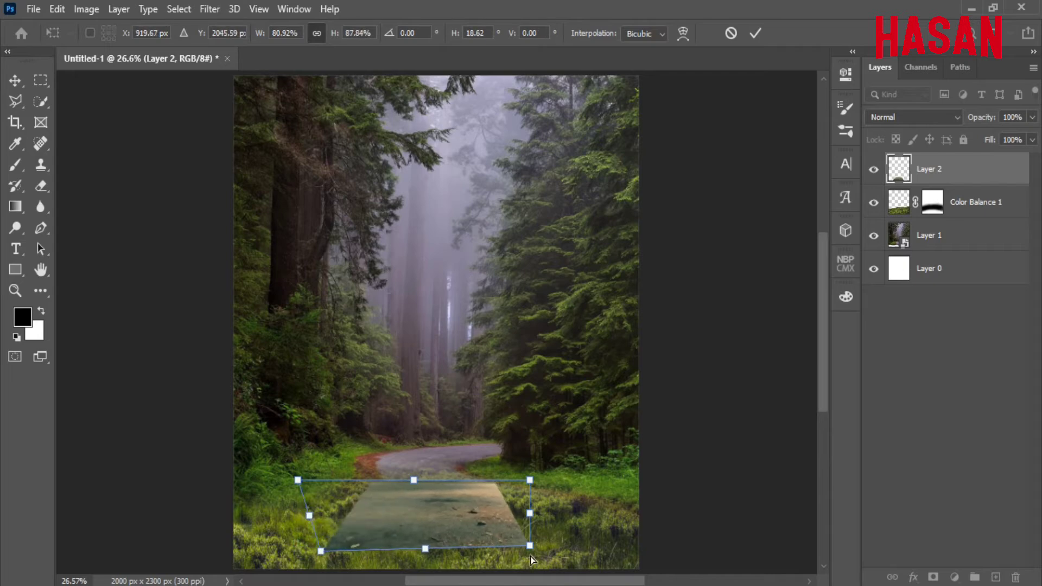
left_click_drag(530, 546, 526, 549)
left_click_drag(530, 480, 541, 479)
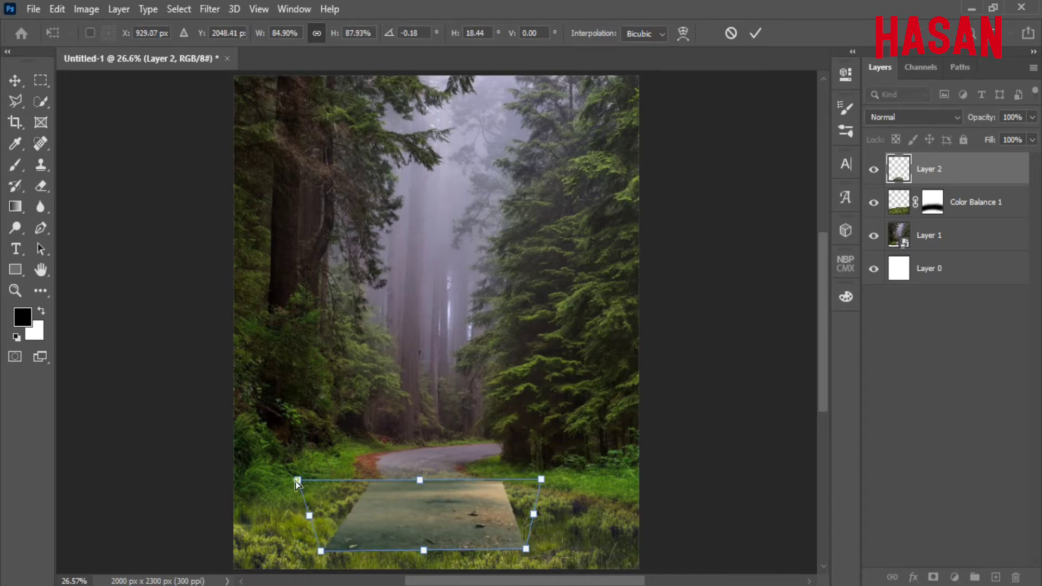
left_click(756, 33)
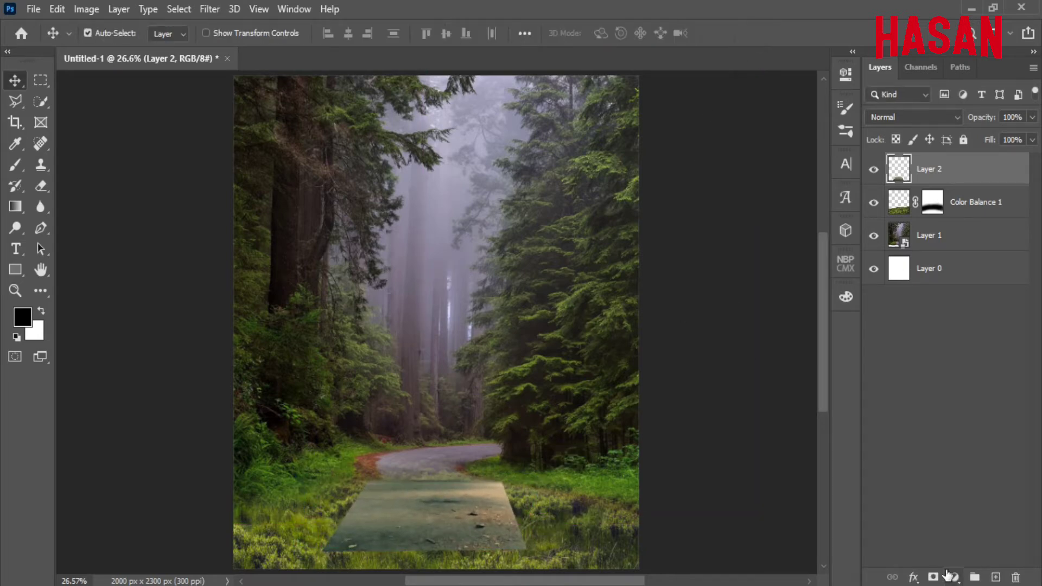
Add a mask to the floor layer and paint its edges away with a 152 px soft black brush to blend into the grass
left_click(933, 577)
key("b")
scroll(477, 326, "up", 2)
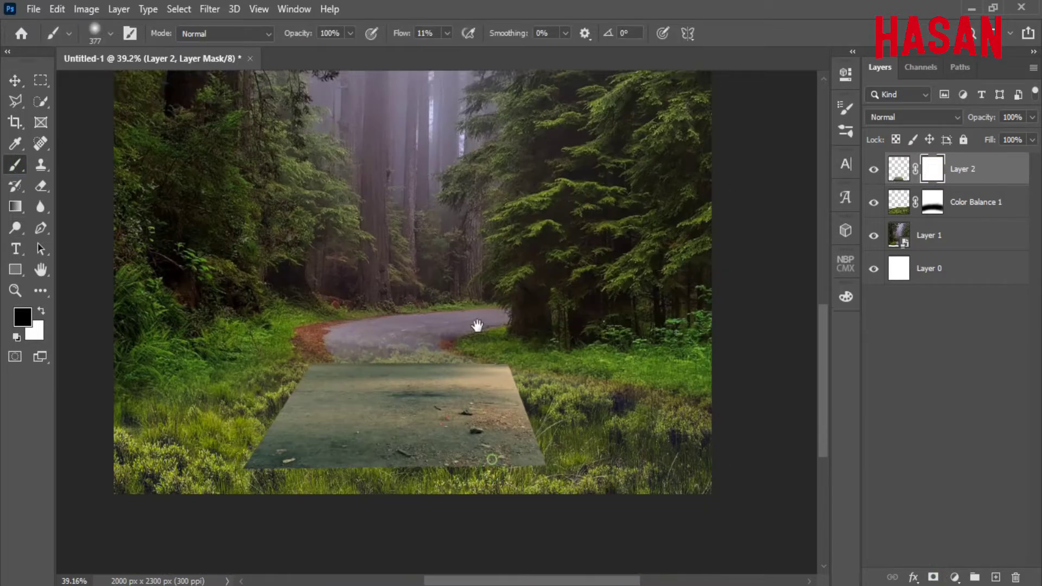
left_click_drag(541, 378, 533, 379)
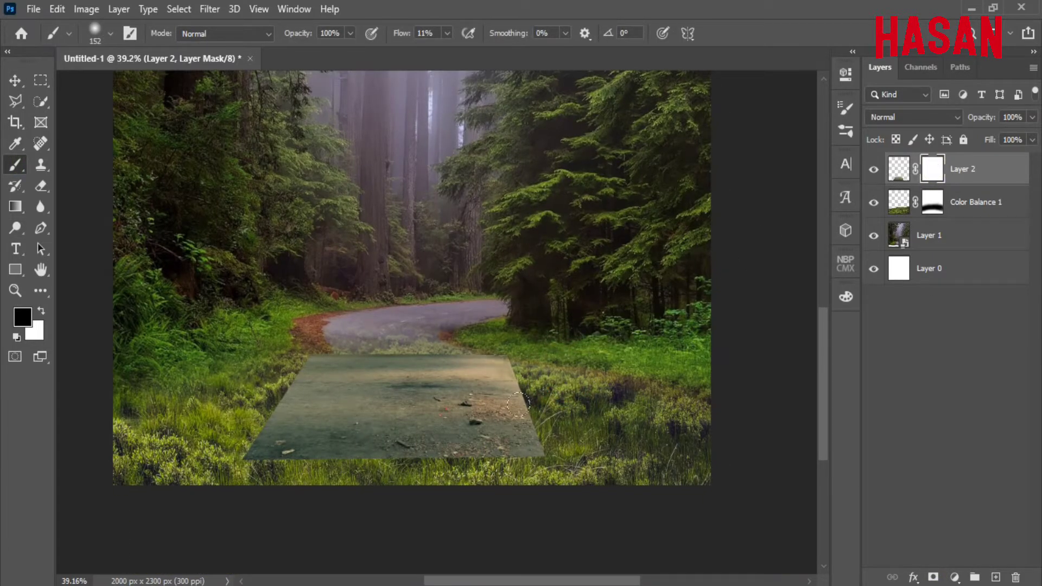
left_click_drag(540, 450, 499, 374)
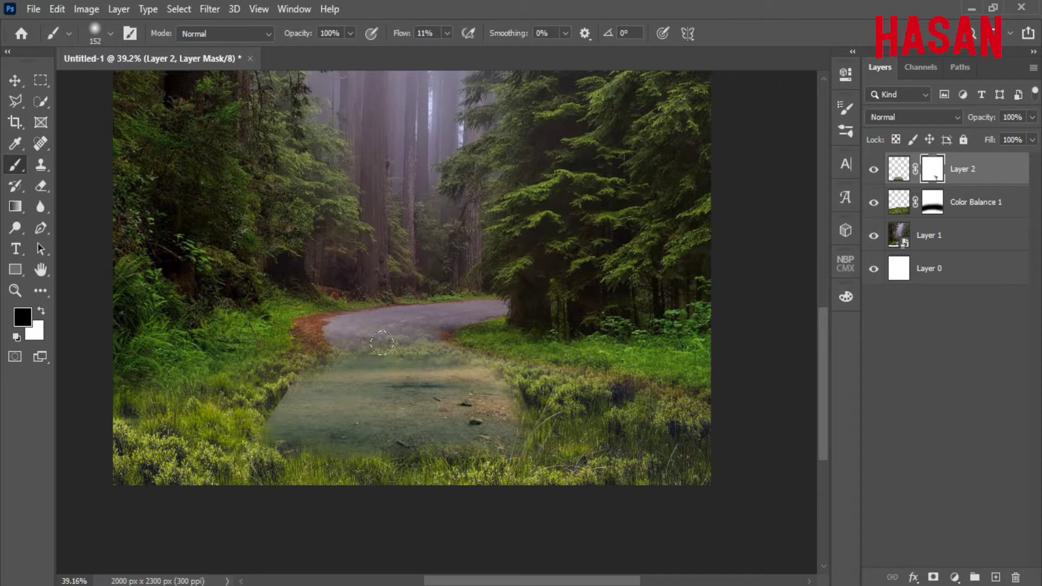
left_click_drag(382, 343, 471, 378)
Fade the remaining hard side edges of the floor patch on its mask, using a 91 px brush for the left edge
scroll(443, 399, "up", 5)
left_click_drag(476, 426, 567, 417)
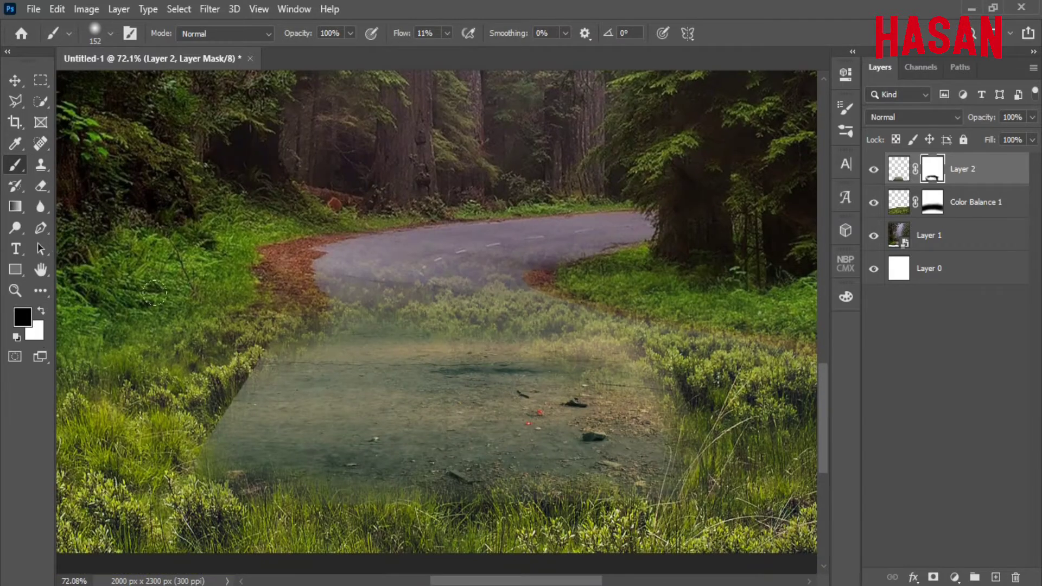
left_click_drag(206, 297, 187, 307)
left_click_drag(257, 375, 209, 450)
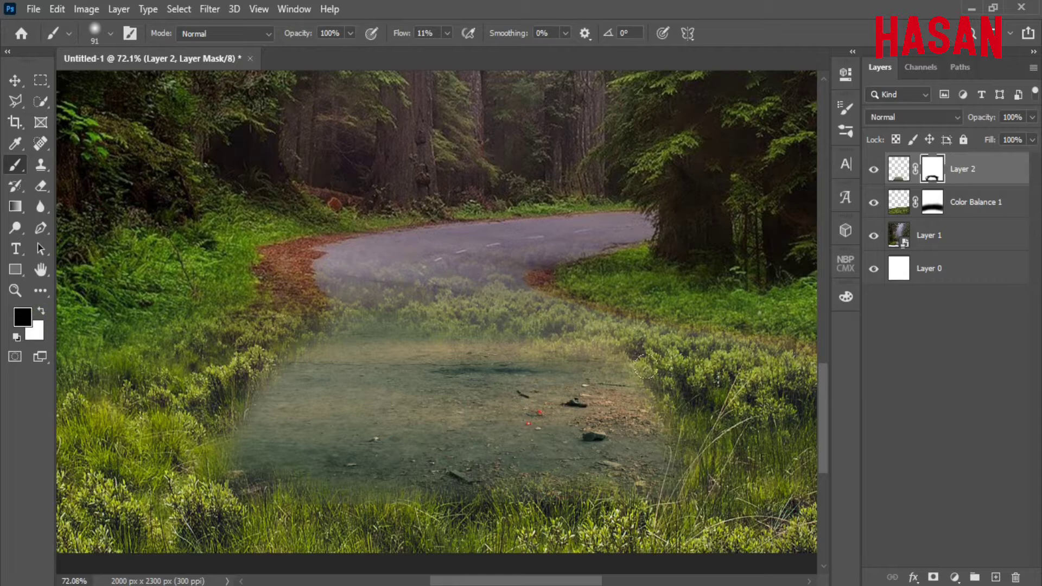
Refine the floor patch's upper edge on its mask, painting with black to fade it and white to restore part of it
left_click_drag(454, 348, 581, 351)
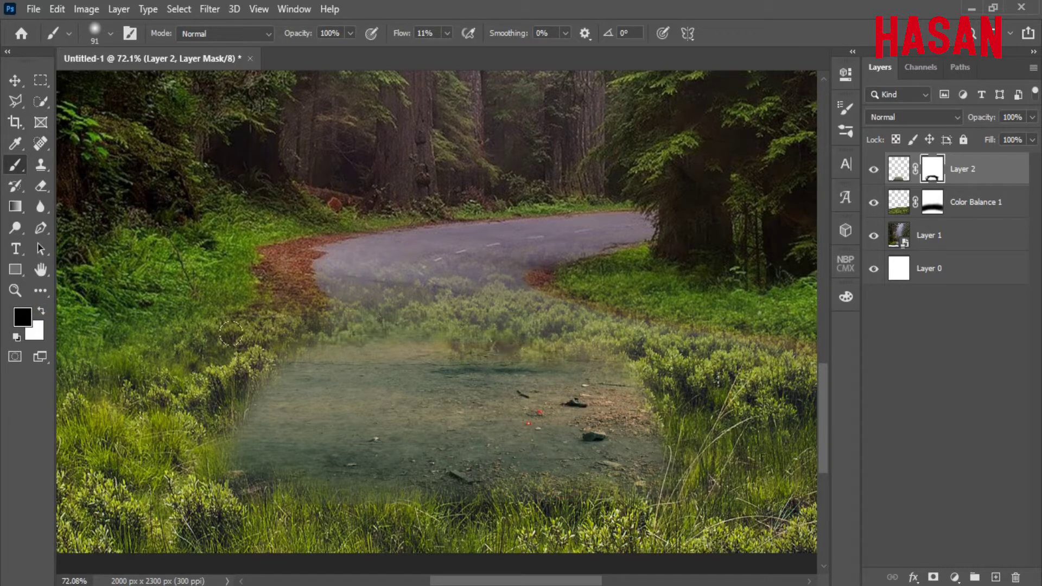
key("x")
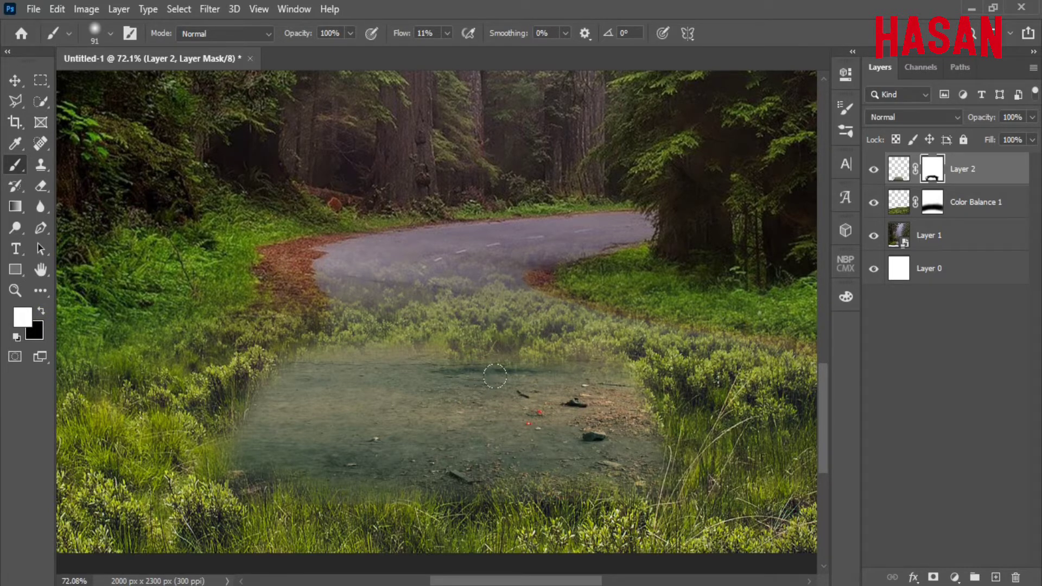
left_click_drag(502, 353, 478, 364)
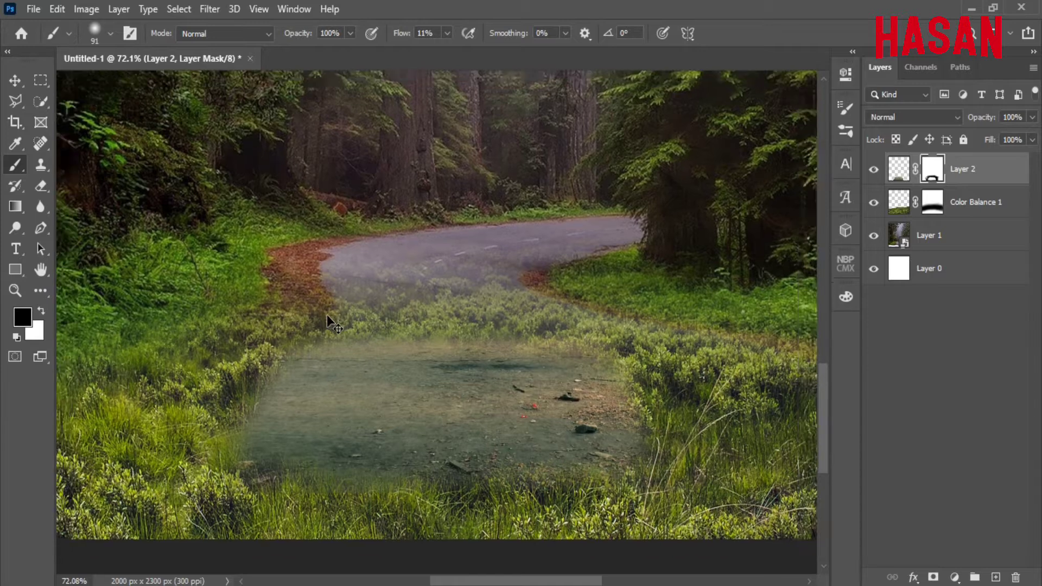
Select the forest road photo layer and start a Tilt-Shift blur on it
key("ctrl+0")
key("v")
left_click(518, 283)
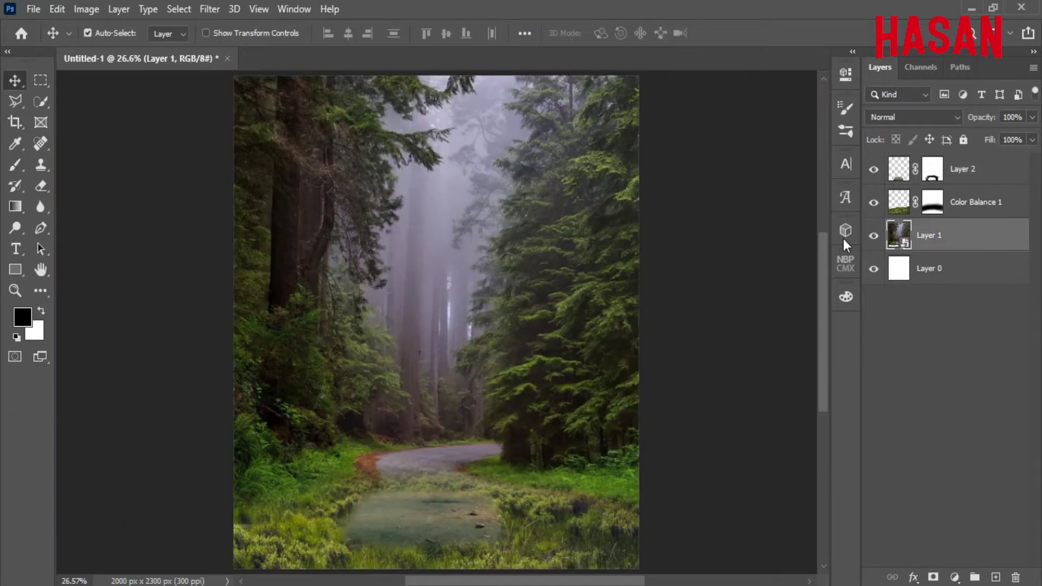
left_click(210, 9)
mouse_move(308, 192)
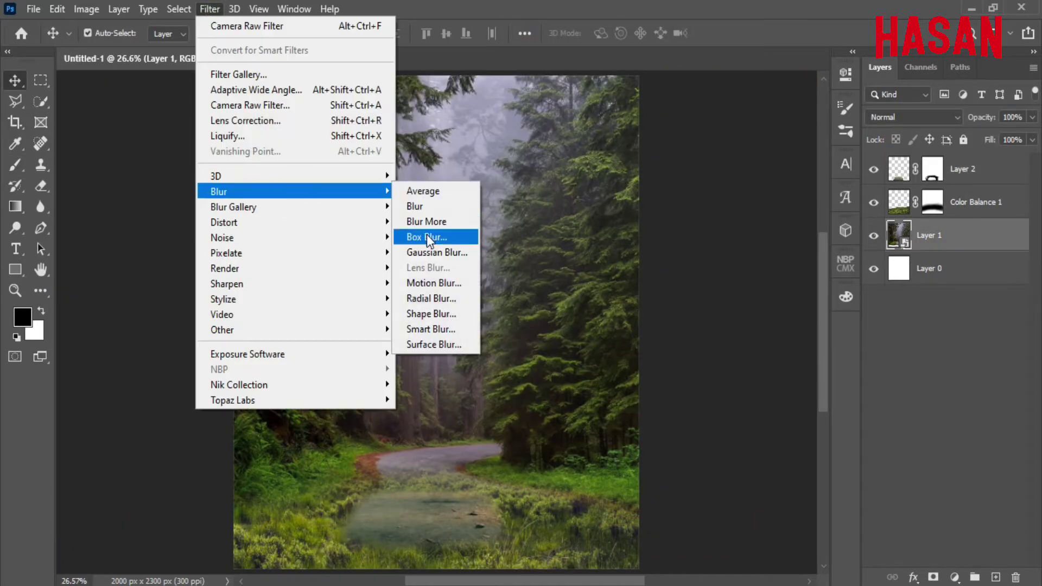
mouse_move(344, 207)
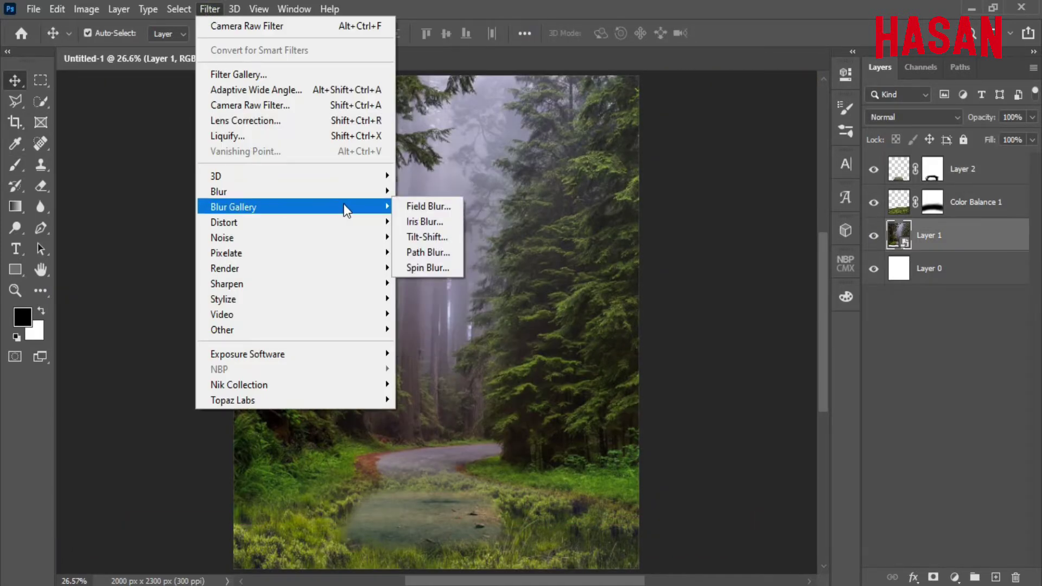
left_click(432, 235)
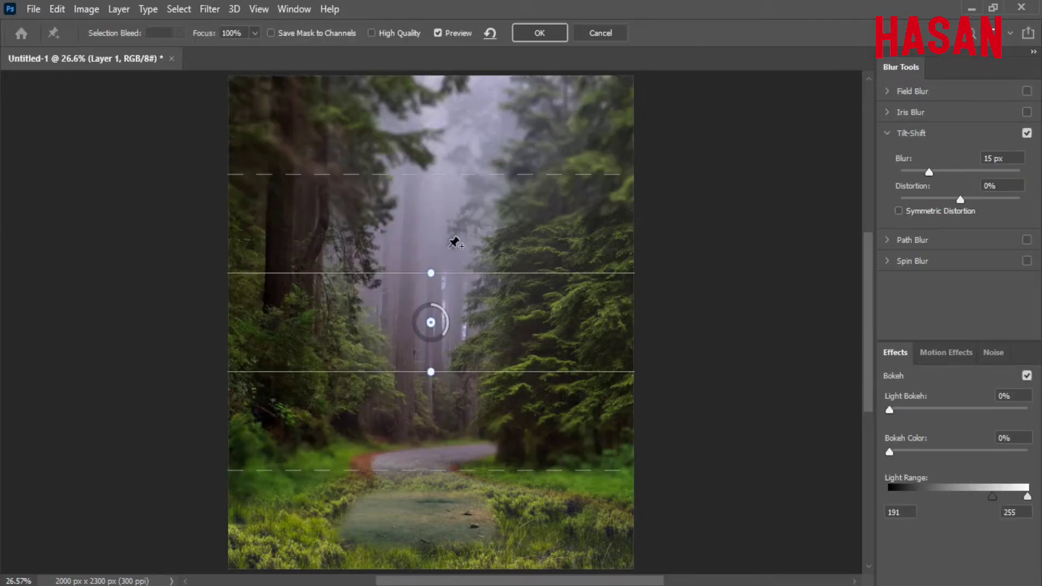
Move the Tilt-Shift focus band below the canvas, adjust its upper transition to blur the distant trees at 15 px, and apply it
left_click_drag(431, 337, 437, 517)
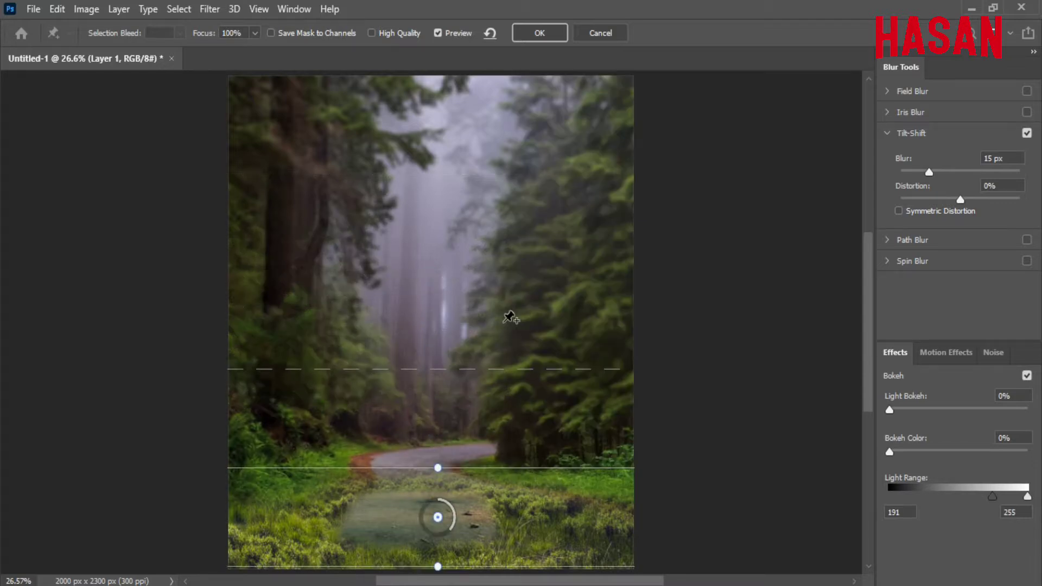
left_click_drag(469, 369, 467, 71)
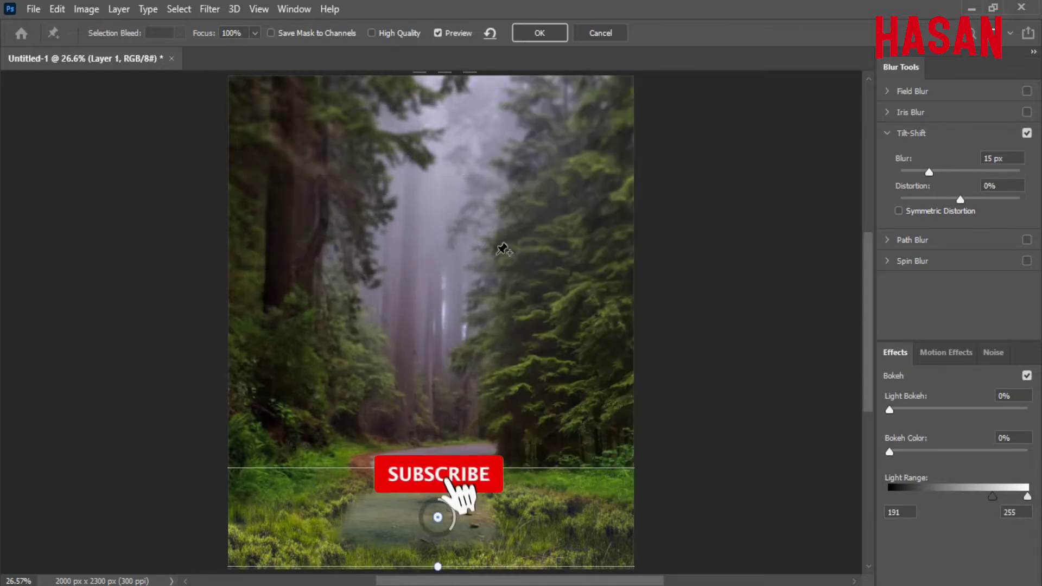
left_click_drag(504, 249, 497, 402)
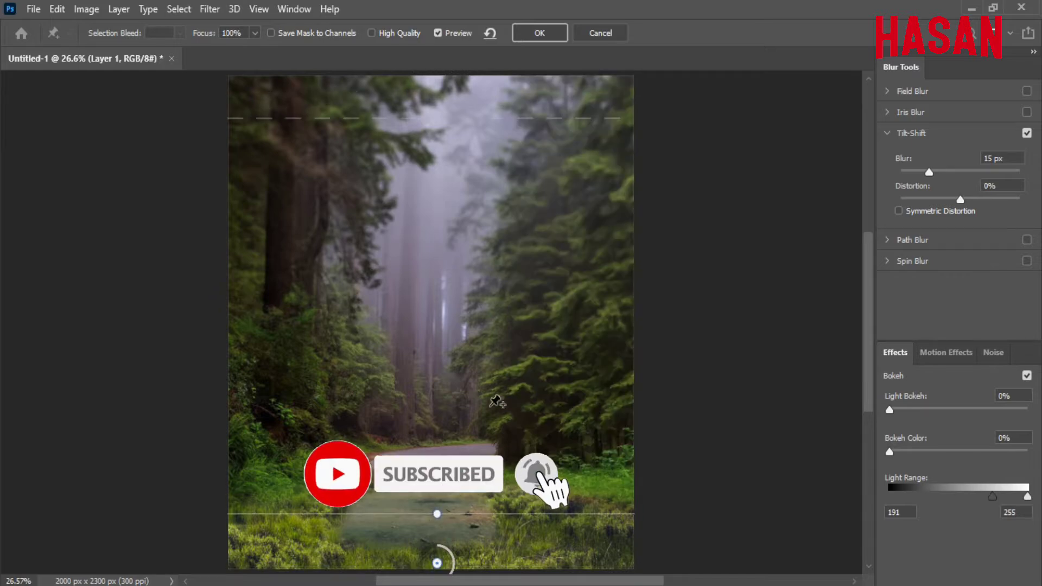
scroll(497, 401, "down", 2)
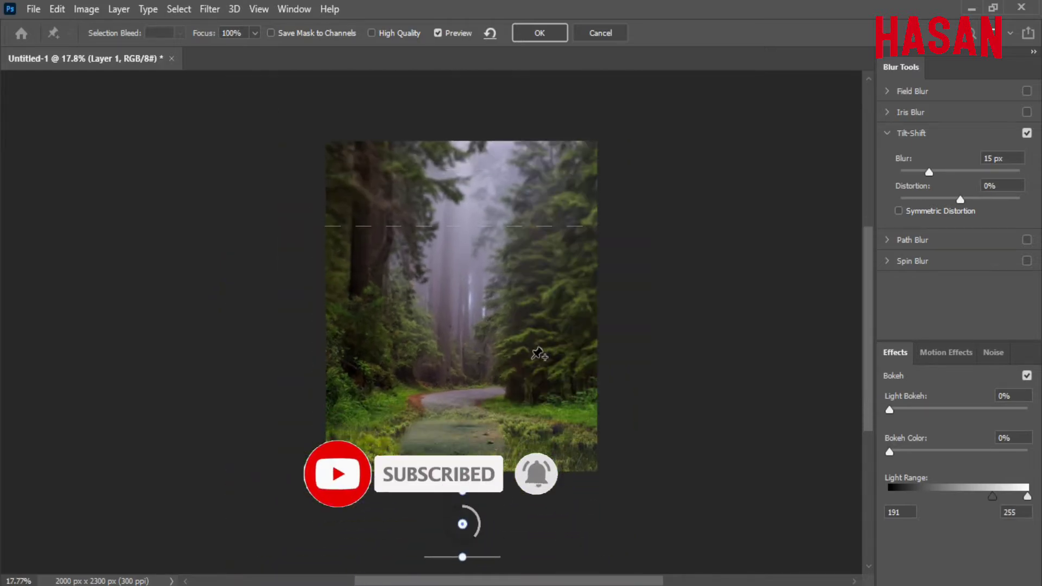
scroll(539, 354, "up", 3)
scroll(537, 388, "down", 1)
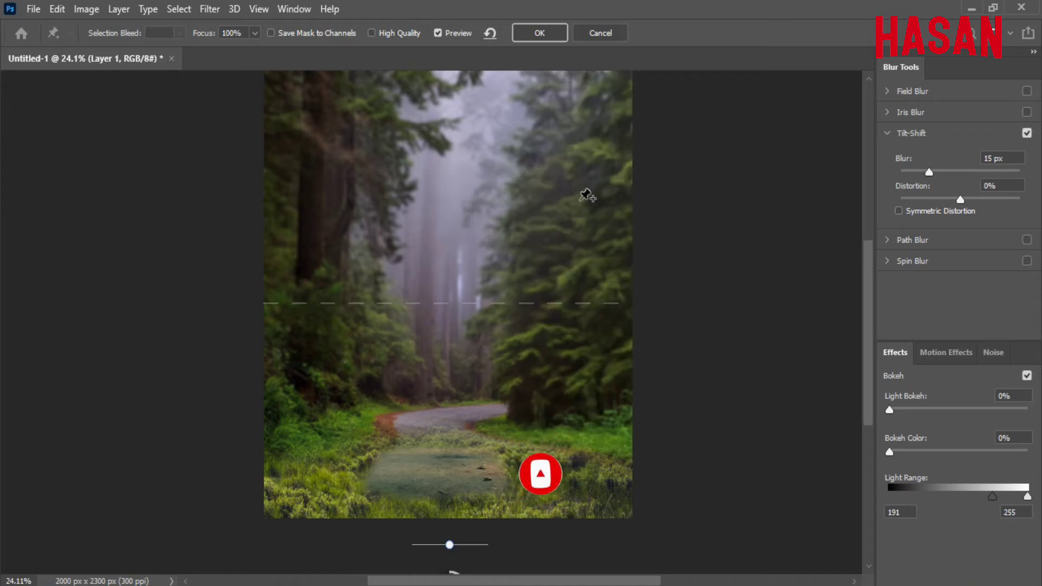
scroll(491, 364, "up", 2)
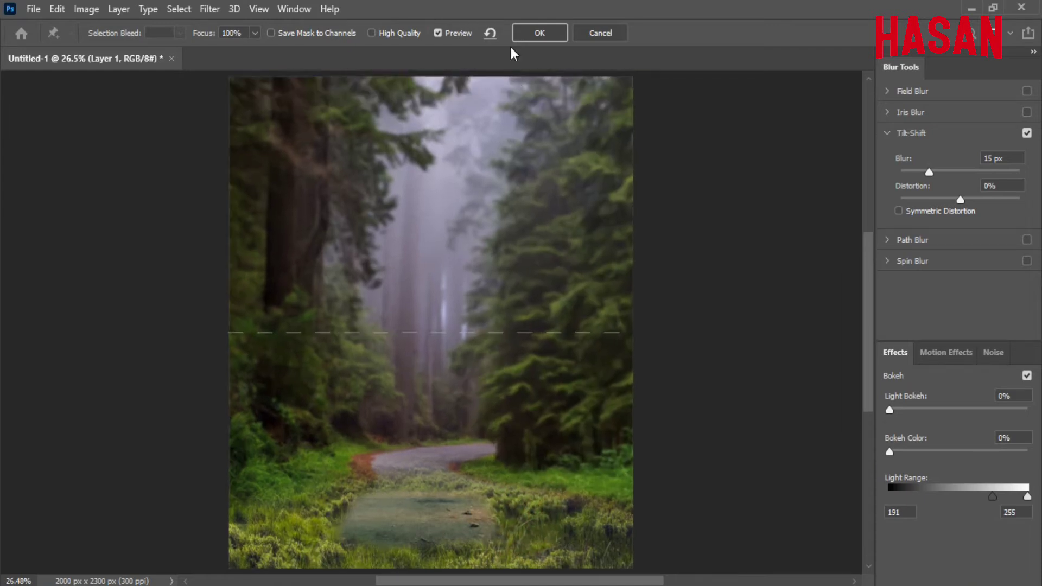
left_click(539, 33)
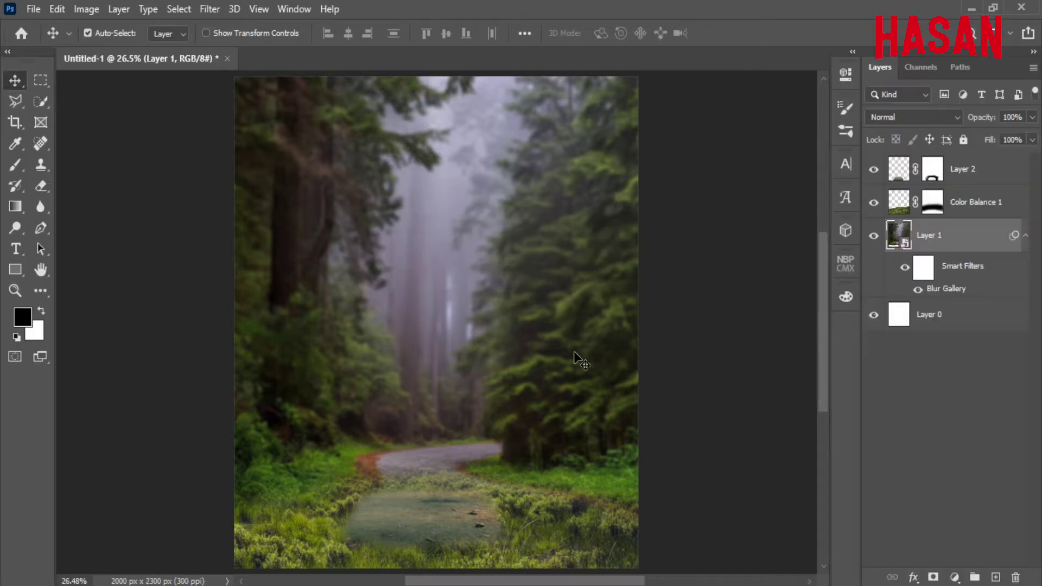
left_click(1025, 236)
scroll(498, 353, "down", 2)
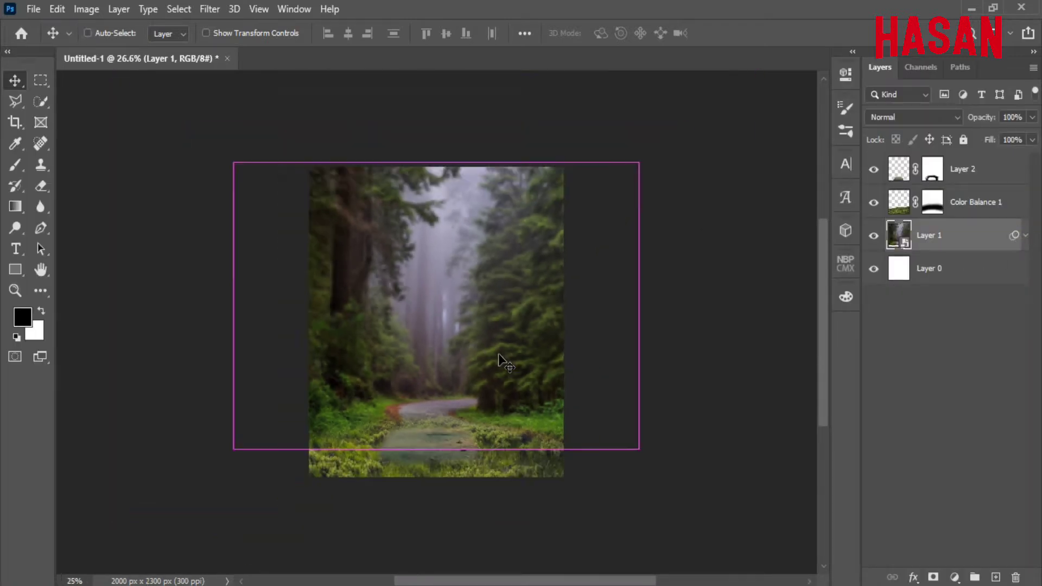
scroll(498, 353, "up", 2)
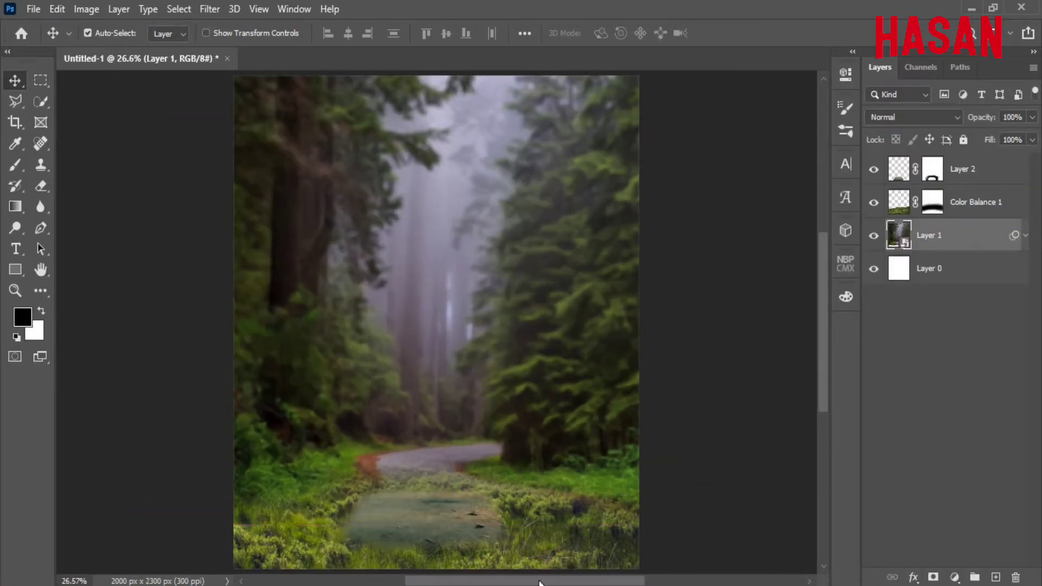
Bring up the cut-out woman's document and hide its Layer 0 background so only the masked figure copy shows
mouse_move(540, 583)
left_click(691, 538)
left_click_drag(239, 116, 543, 56)
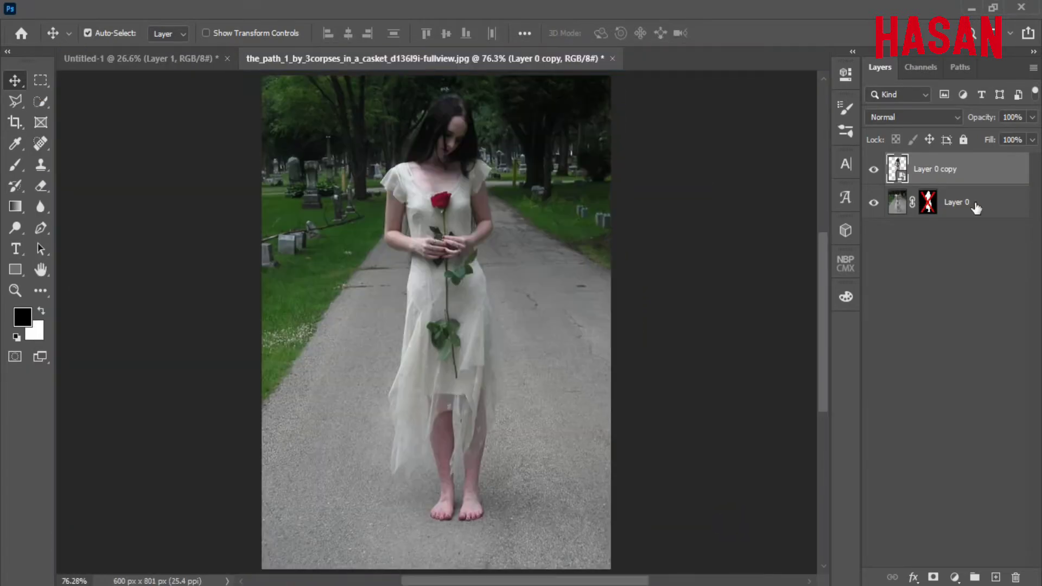
left_click(874, 205)
left_click(874, 205)
left_click(874, 205)
left_click(874, 205)
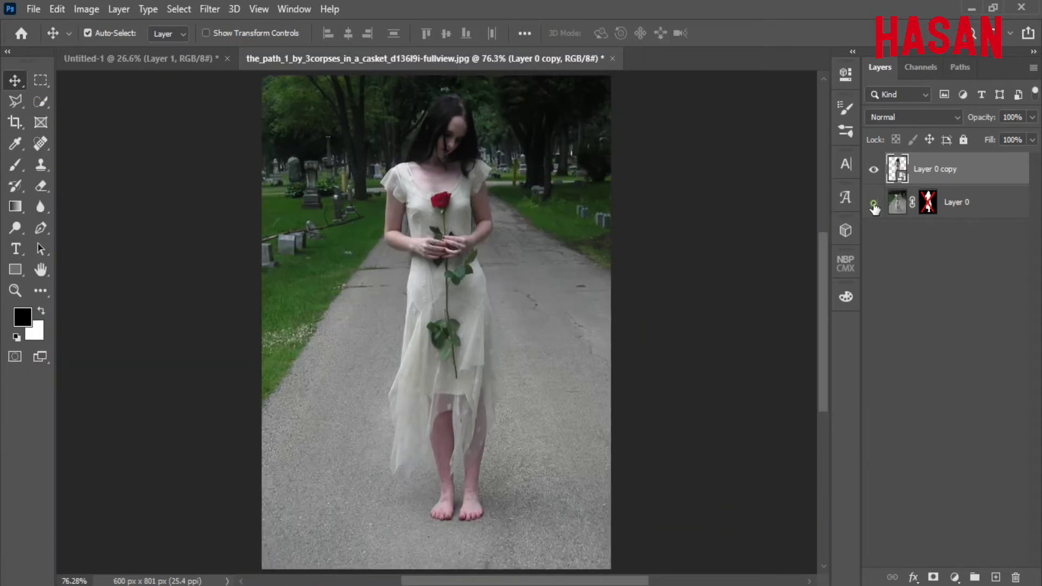
left_click(873, 205)
Copy the cut-out woman into the forest document as a new layer and put her source document away
left_click_drag(547, 60, 679, 257)
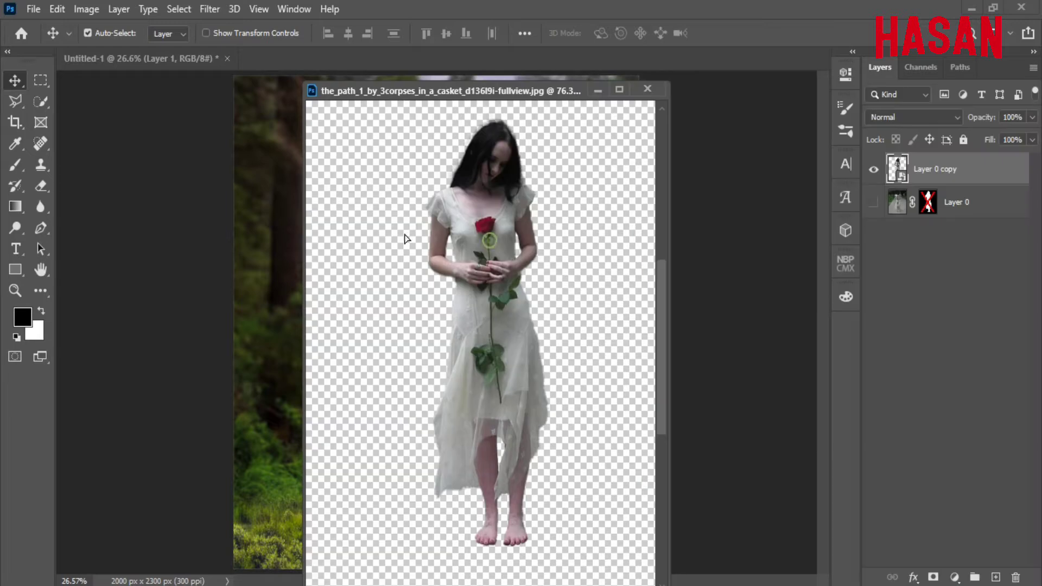
left_click_drag(407, 235, 253, 272)
left_click(598, 91)
key("ctrl")
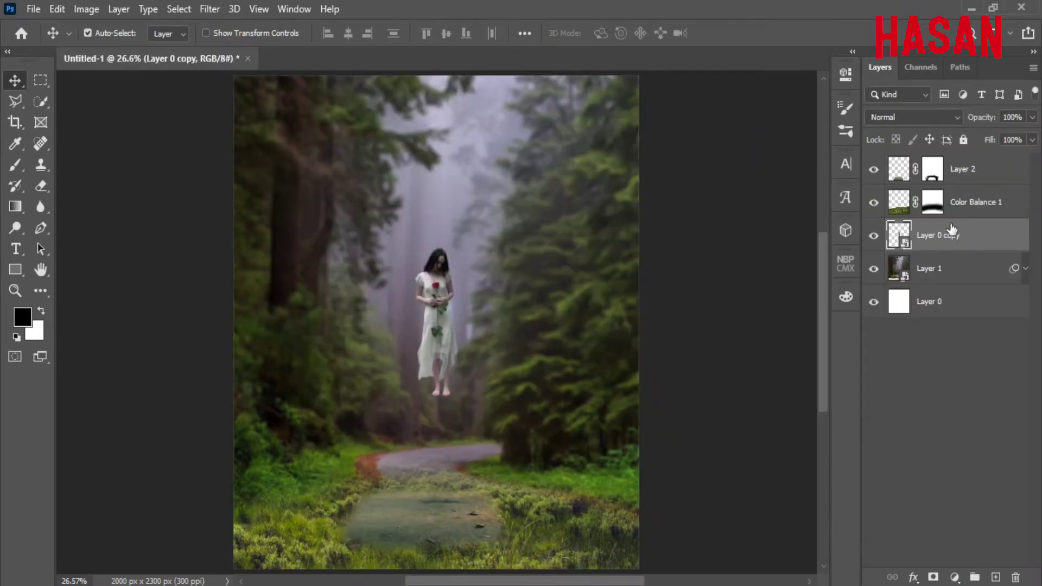
Move the woman's layer to the top of the stack and scale her to about 15.84% standing on the floor patch
left_click_drag(886, 235, 901, 160)
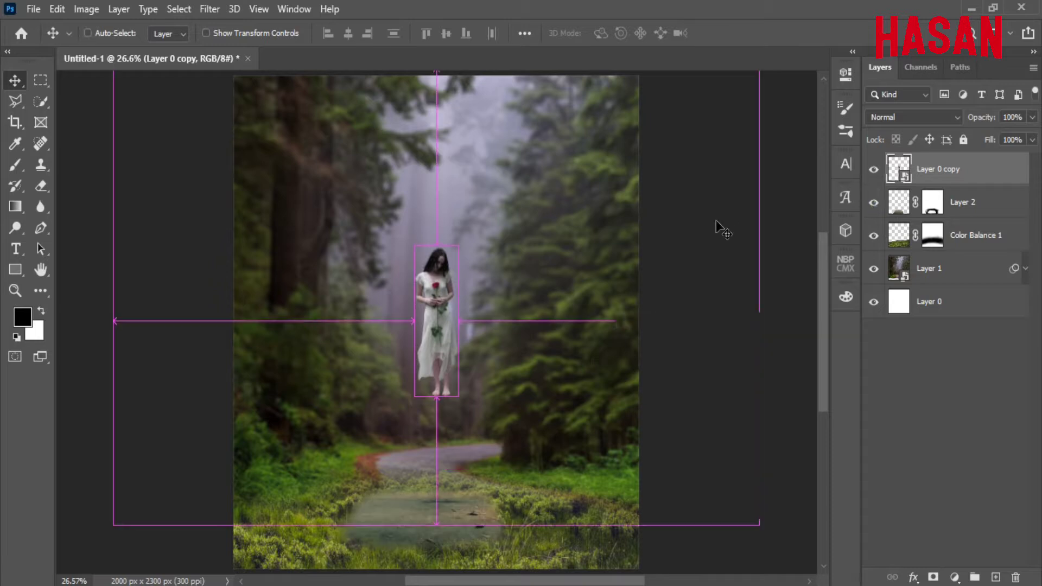
key("ctrl+t")
left_click_drag(445, 307, 445, 395)
left_click(731, 34)
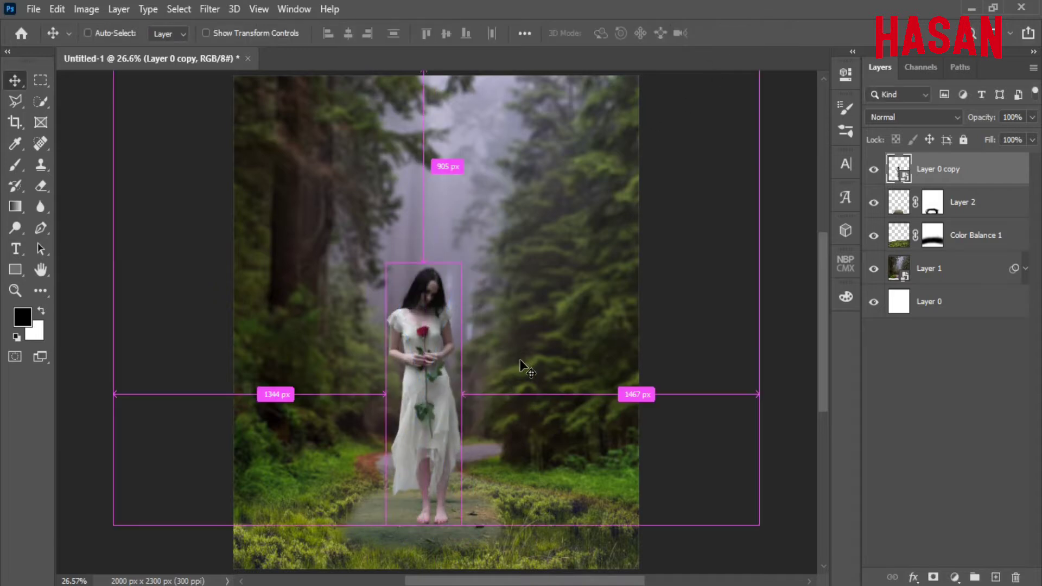
key("ctrl+t")
left_click_drag(464, 395, 449, 401)
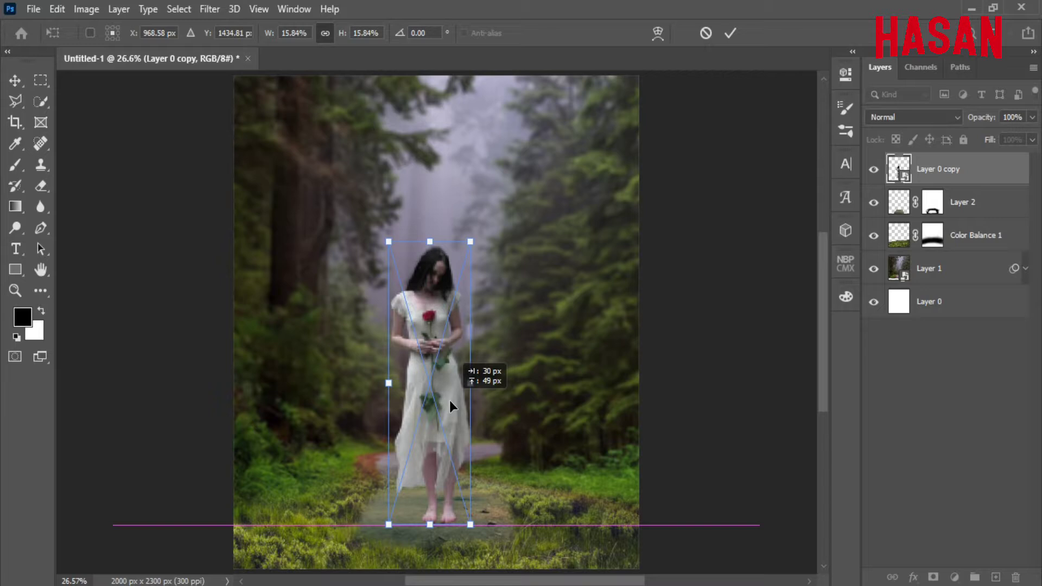
left_click(730, 33)
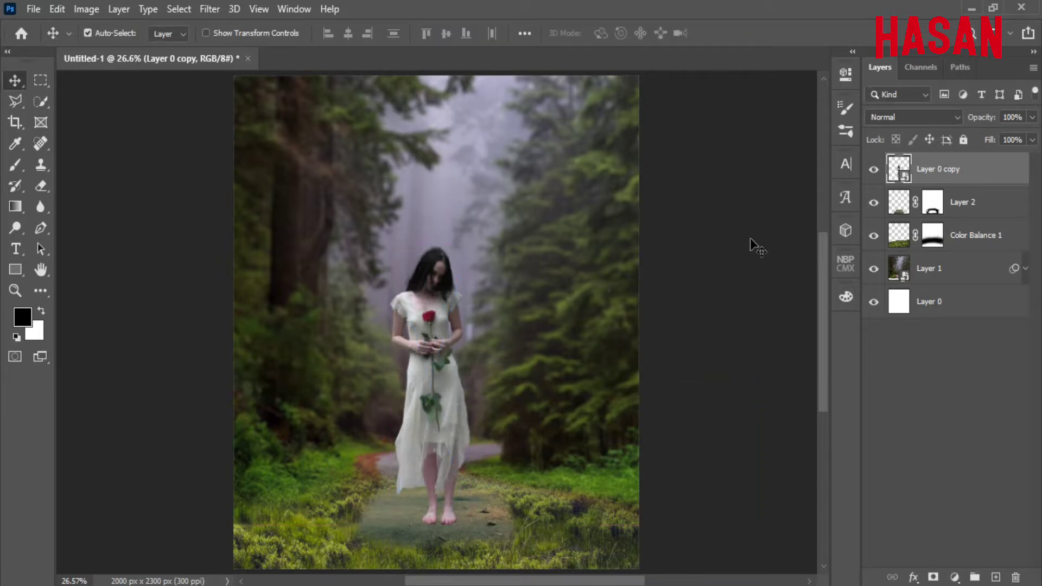
Add a Curves adjustment above the forest photo layer and darken its midtones with a point at input 141, output 102
left_click(945, 268)
left_click(955, 577)
left_click(968, 362)
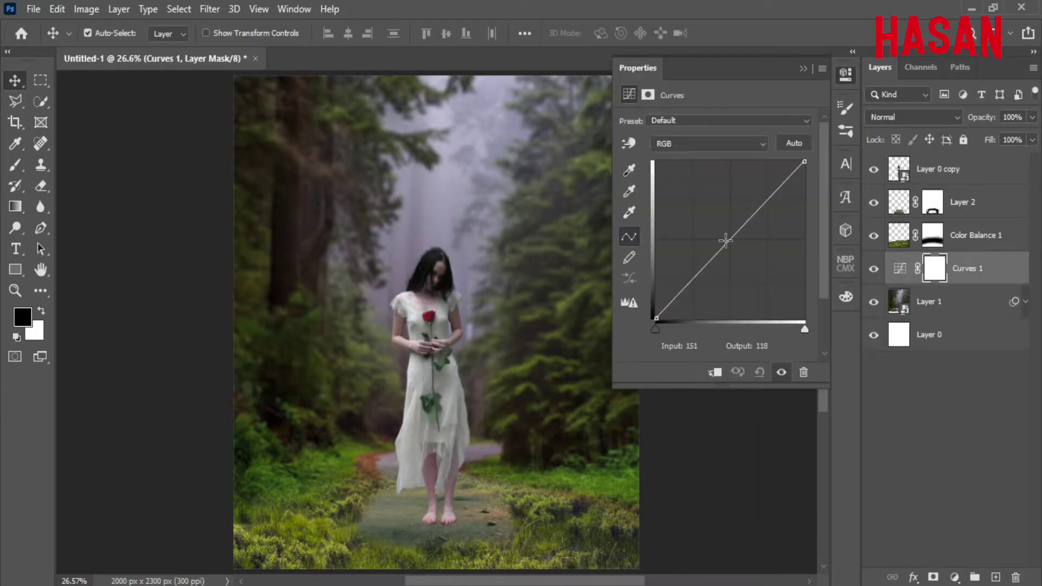
left_click_drag(726, 240, 737, 255)
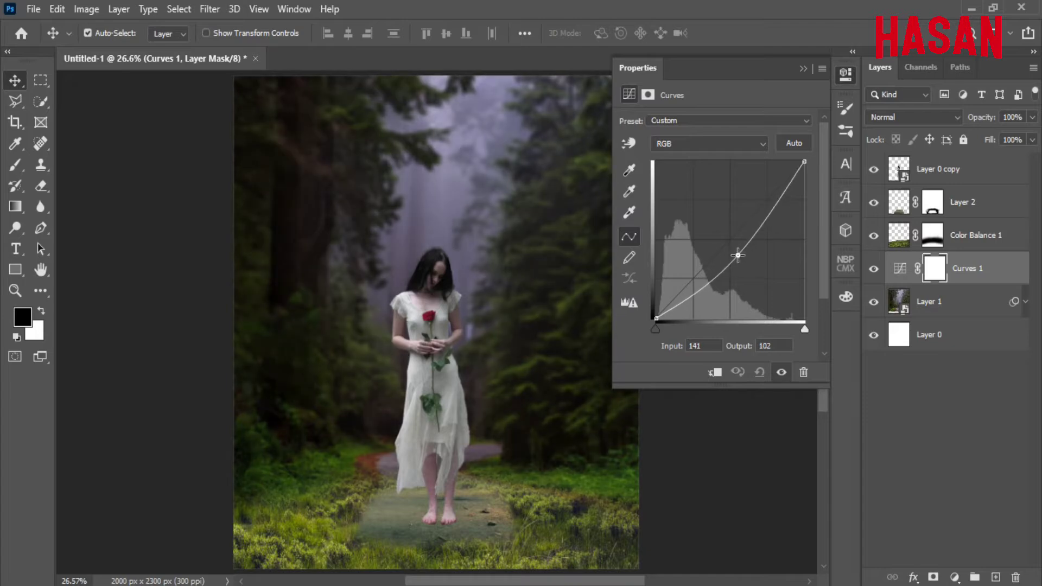
left_click(804, 68)
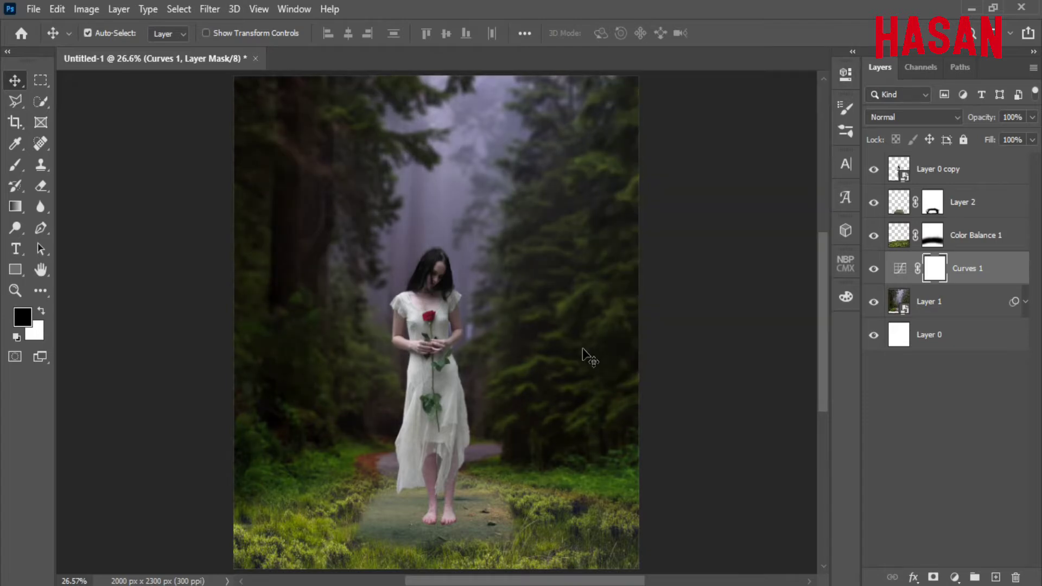
Add a new layer above the woman and shade the scene's outer edges with a 531 px soft black brush at 3% flow
left_click(934, 173)
left_click(995, 577)
left_click(14, 167)
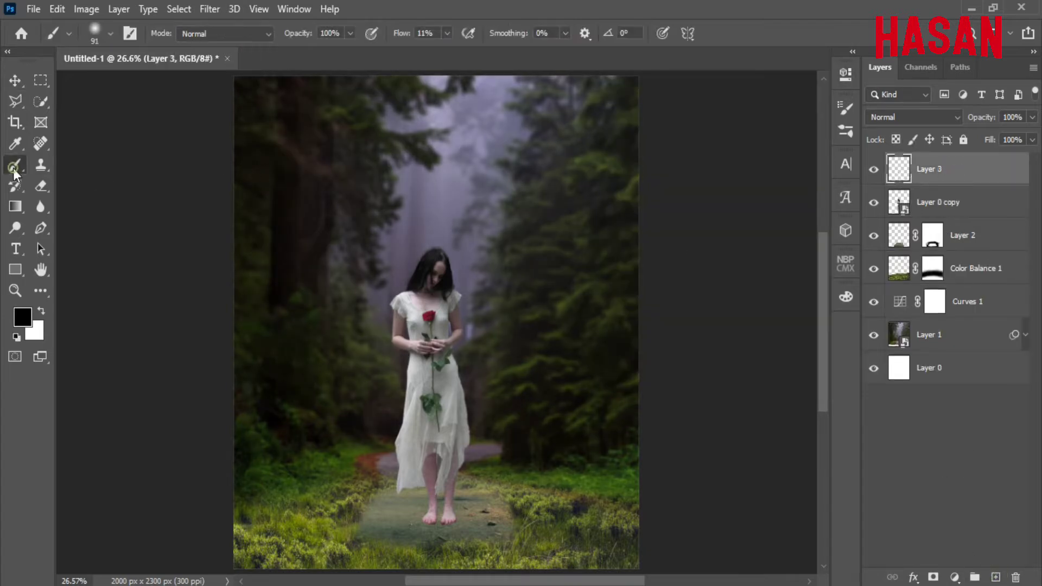
left_click_drag(446, 265, 468, 266)
scroll(518, 417, "down", 6)
scroll(509, 351, "up", 5)
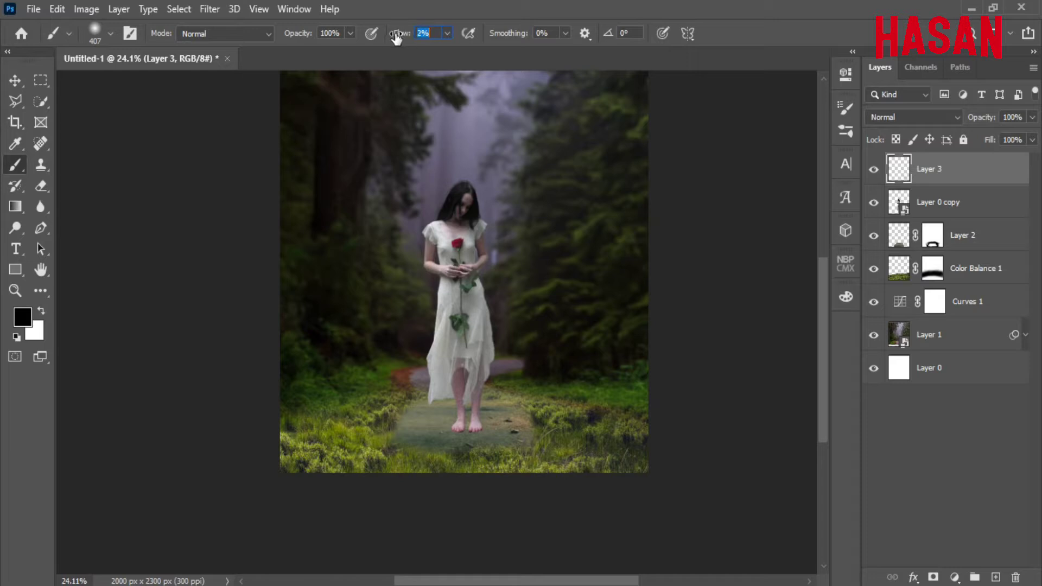
left_click_drag(575, 402, 591, 402)
left_click_drag(420, 412, 589, 426)
left_click_drag(392, 319, 307, 435)
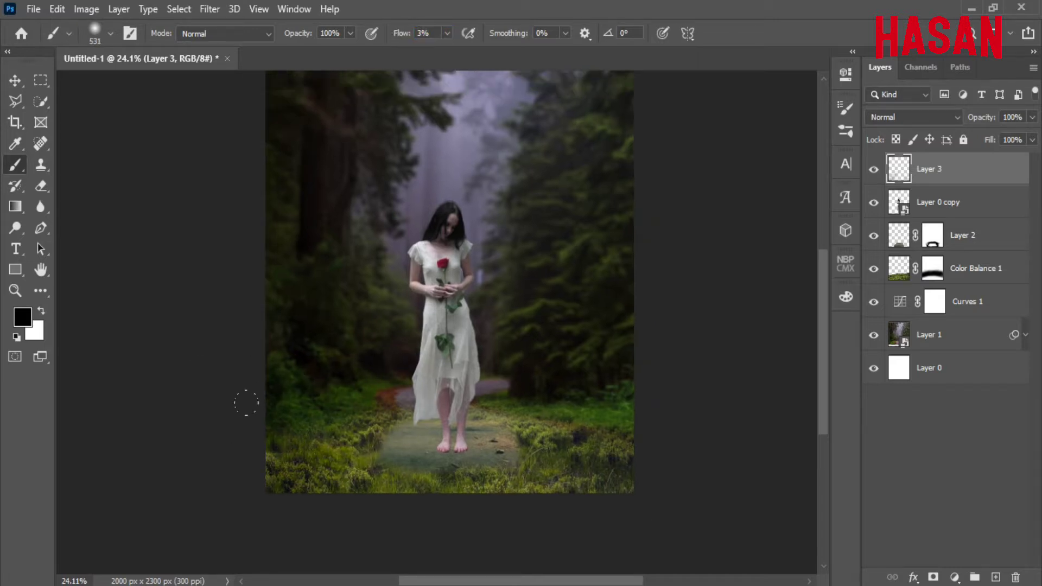
left_click_drag(494, 419, 505, 490)
left_click_drag(533, 328, 516, 248)
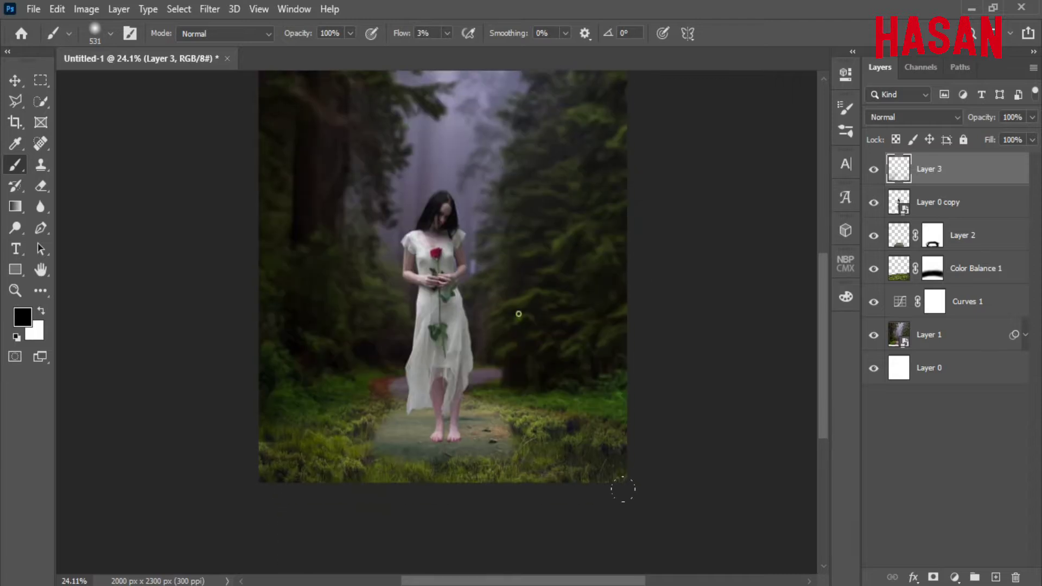
Deepen the edge shading with a 556 px black brush at 1% flow, and move the shading layer beneath the woman's layer
left_click_drag(530, 342, 520, 442)
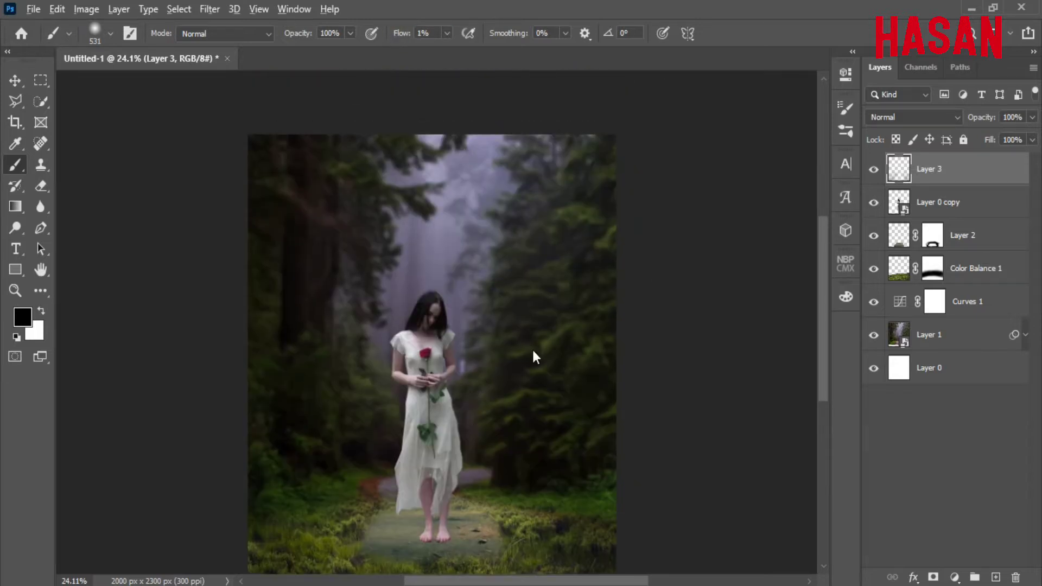
mouse_move(532, 366)
left_mouse_down()
mouse_move(568, 319)
mouse_move(547, 376)
left_mouse_up()
key("bracketright")
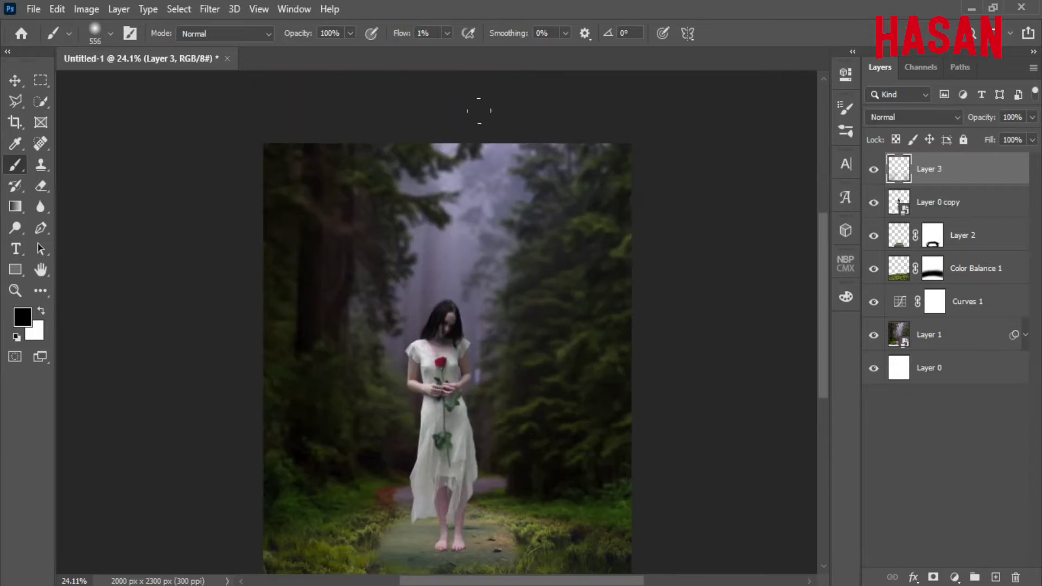
left_click_drag(430, 366, 395, 276)
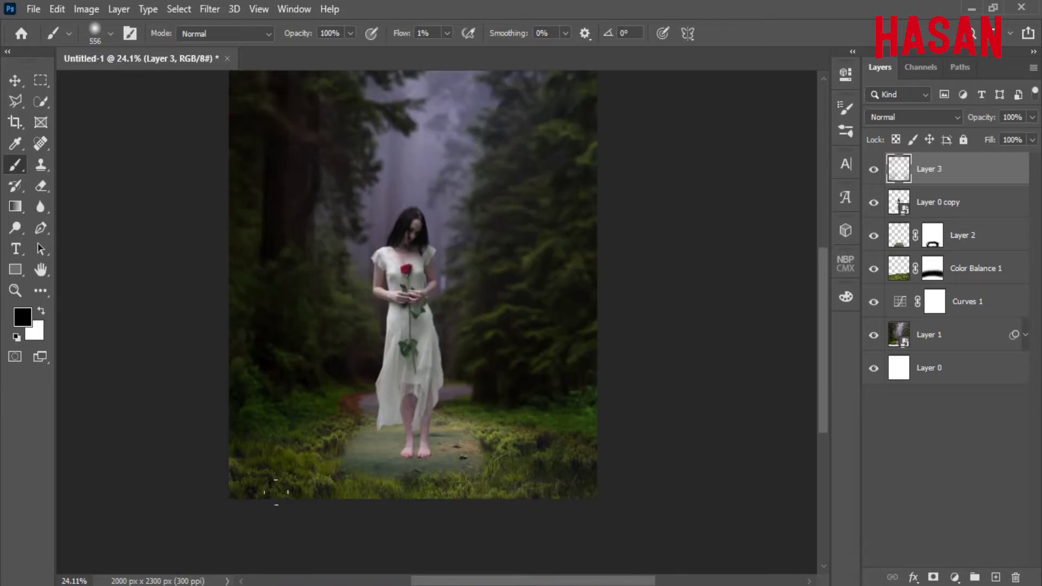
left_click_drag(985, 183, 985, 220)
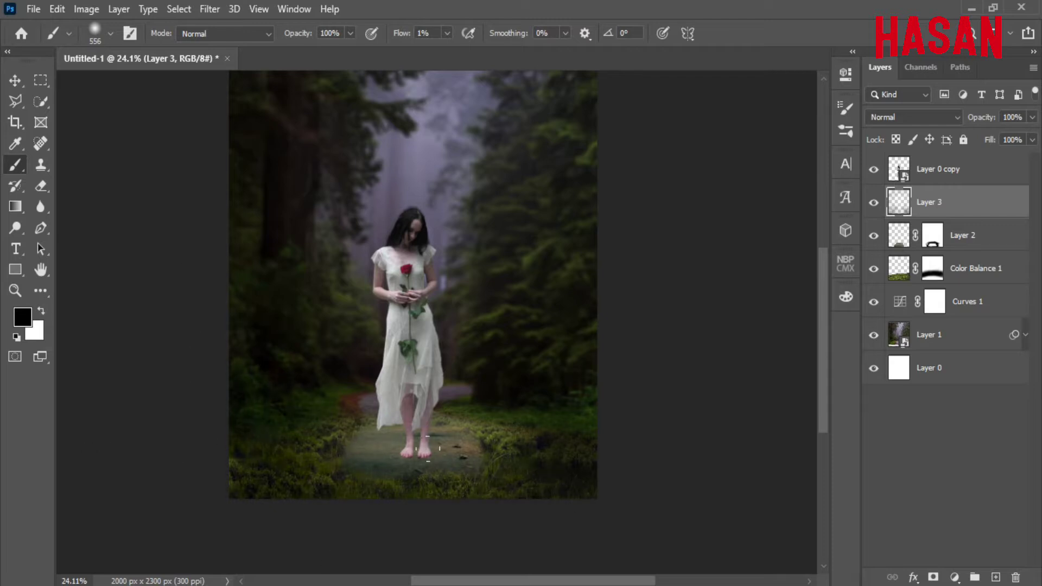
Compare the scene with and without the edge shading layer
left_click_drag(460, 275, 455, 359)
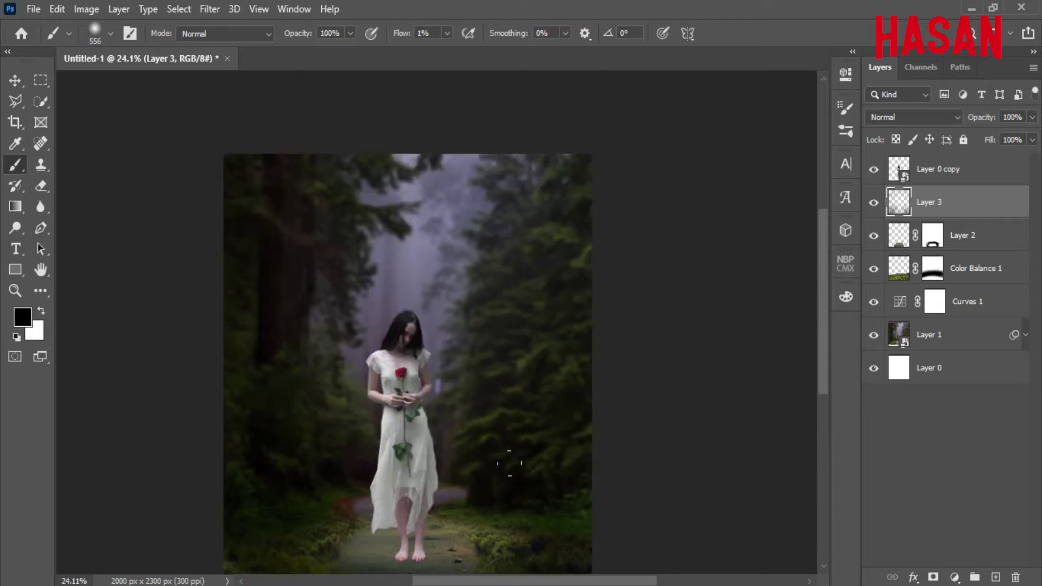
left_click_drag(446, 432, 494, 364)
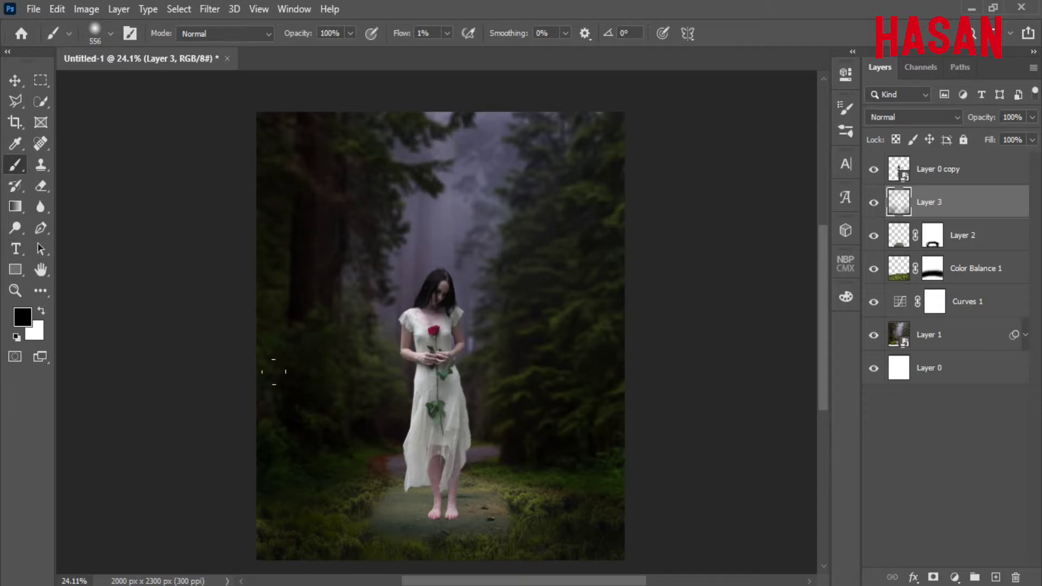
scroll(473, 470, "up", 1)
left_click(874, 202)
left_click(873, 202)
left_click_drag(625, 364, 601, 369)
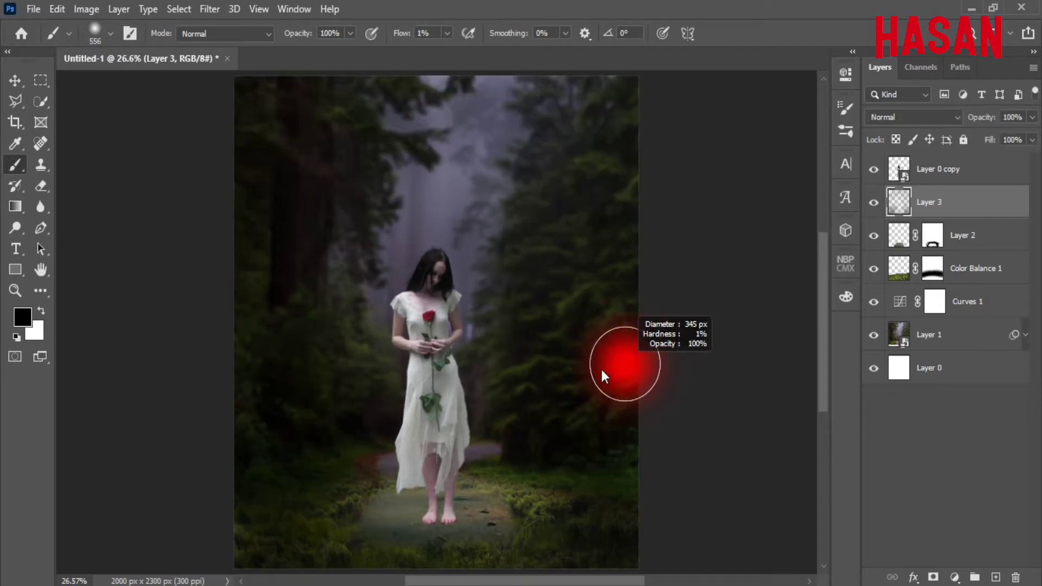
Convert the circle.jpg fire ring layer to a smart object and copy it into the forest composite
key("v")
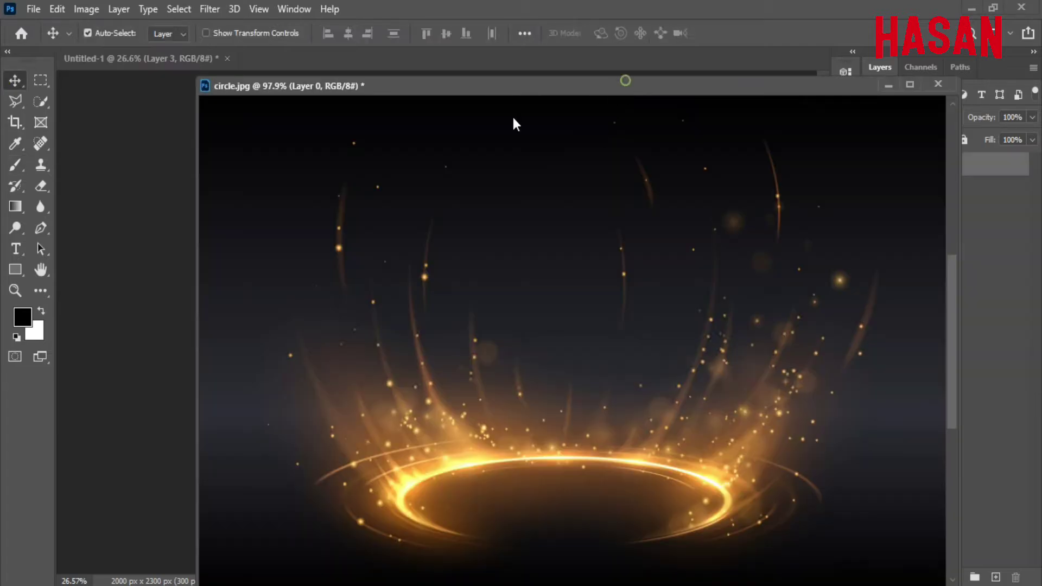
left_click_drag(516, 86, 545, 60)
right_click(960, 163)
key("Escape")
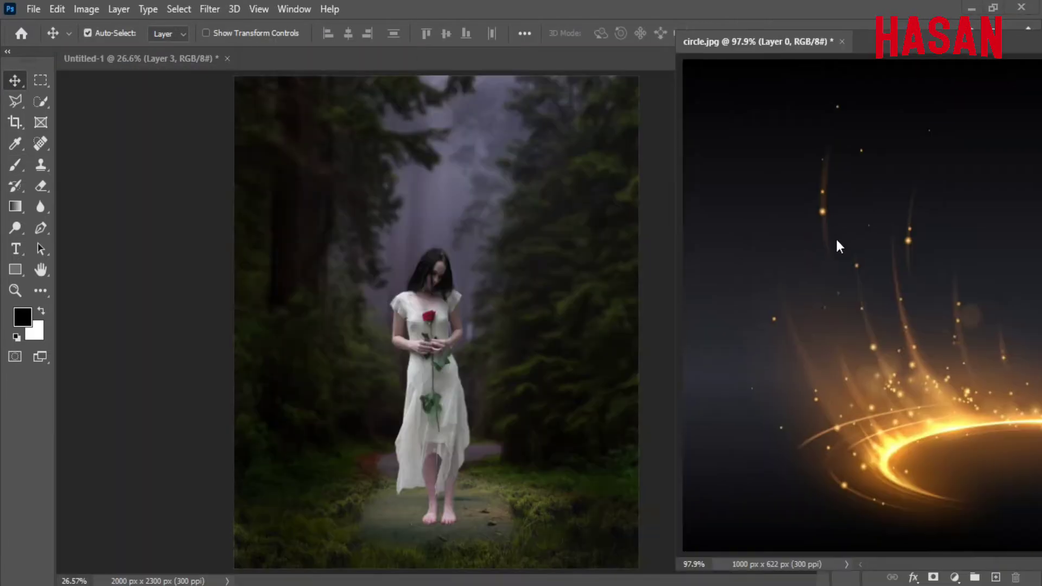
left_click_drag(838, 245, 526, 288)
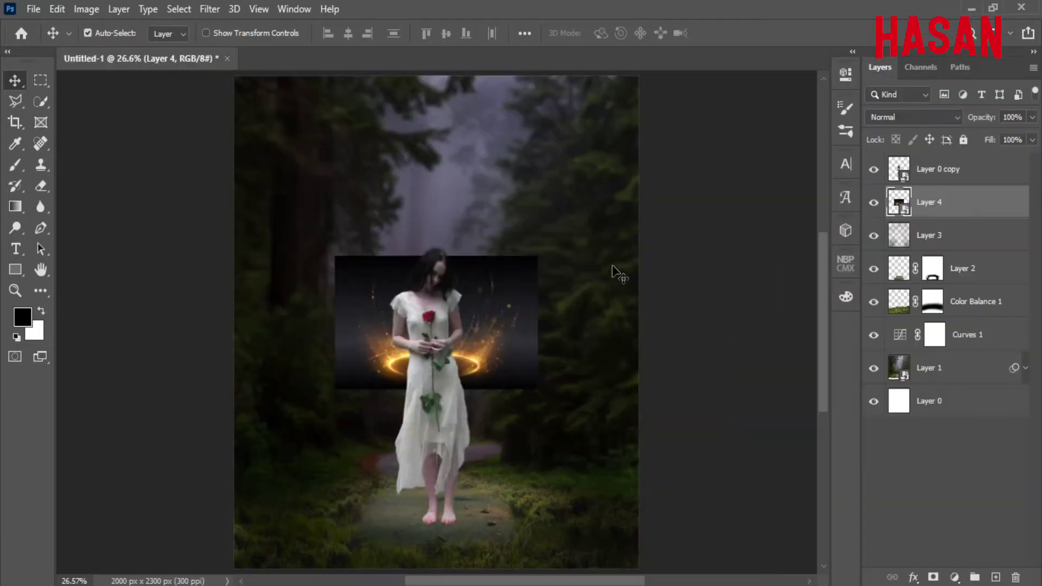
Move the fire ring layer to the top of the stack and set its blend mode to Screen
left_click_drag(986, 210, 987, 166)
left_click(958, 118)
left_click(921, 253)
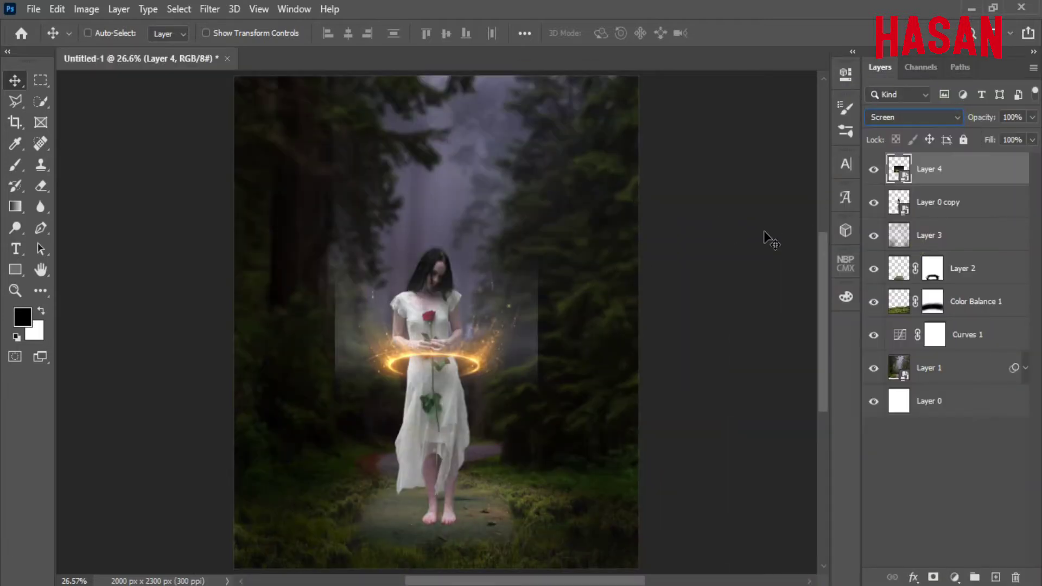
Enlarge the fire ring around the woman's feet to span the canvas width, and move her layer above it, renamed Model
key("ctrl+t")
left_click_drag(538, 322, 684, 326)
left_click_drag(511, 347, 512, 433)
left_click_drag(687, 414, 674, 415)
mouse_move(484, 448)
left_mouse_down()
mouse_move(485, 433)
mouse_move(487, 463)
left_mouse_up()
left_click(729, 33)
left_click_drag(972, 204, 964, 163)
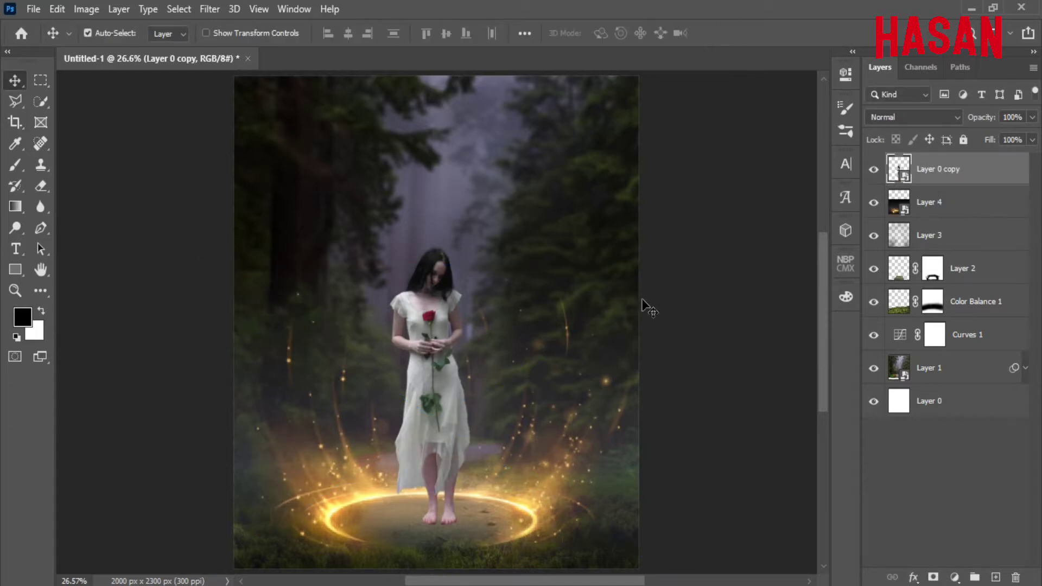
key("ctrl")
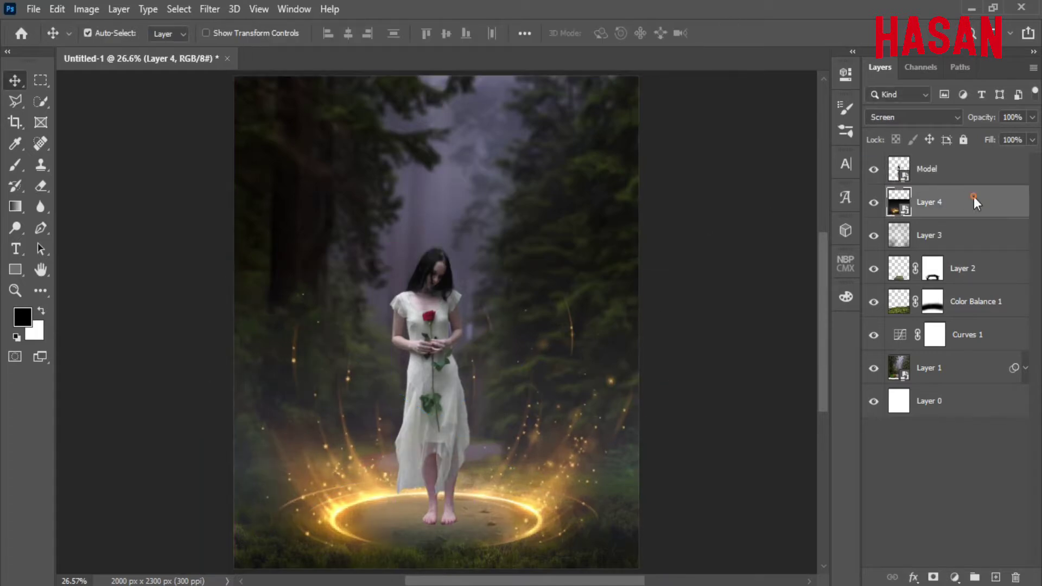
key("ctrl+j")
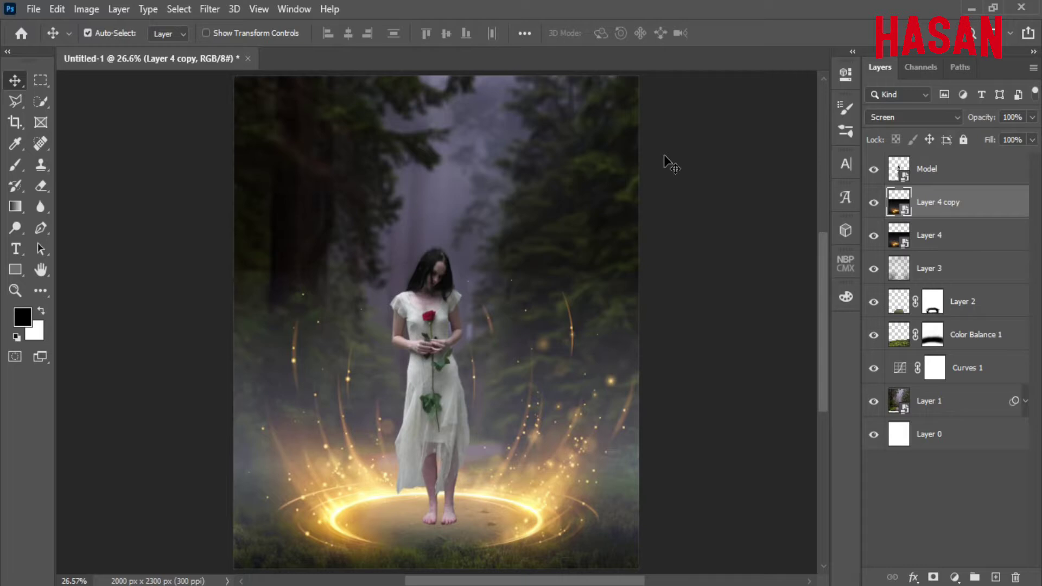
left_click(874, 237)
left_click(874, 237)
left_click(873, 204)
left_click(873, 205)
left_click_drag(990, 200, 1016, 577)
Apply Levels to the fire ring layer with midtones at 0.46, a raised black point and a lowered white point
left_click(86, 9)
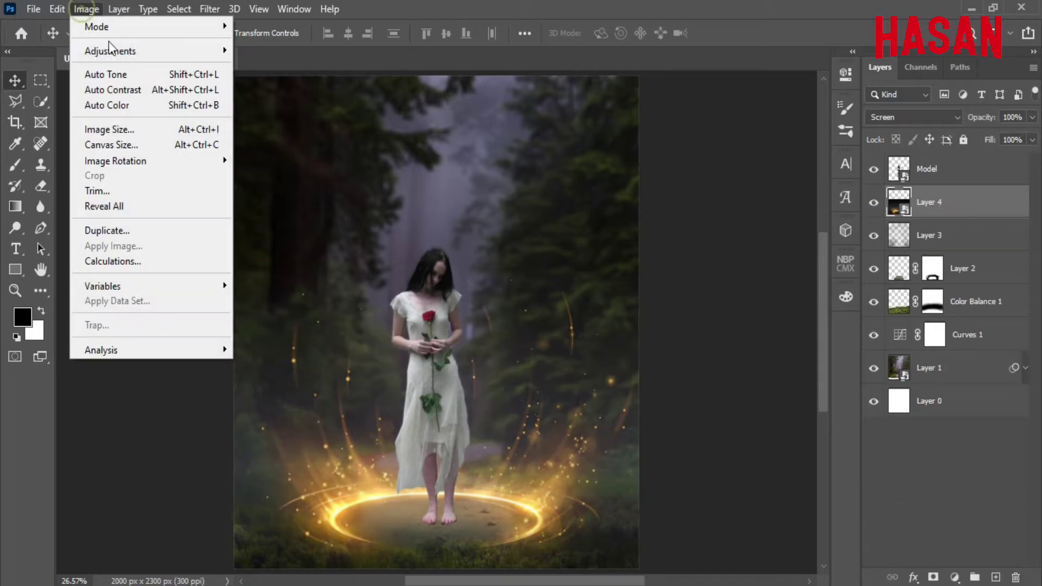
mouse_move(110, 50)
left_click(260, 65)
left_click_drag(766, 54, 860, 85)
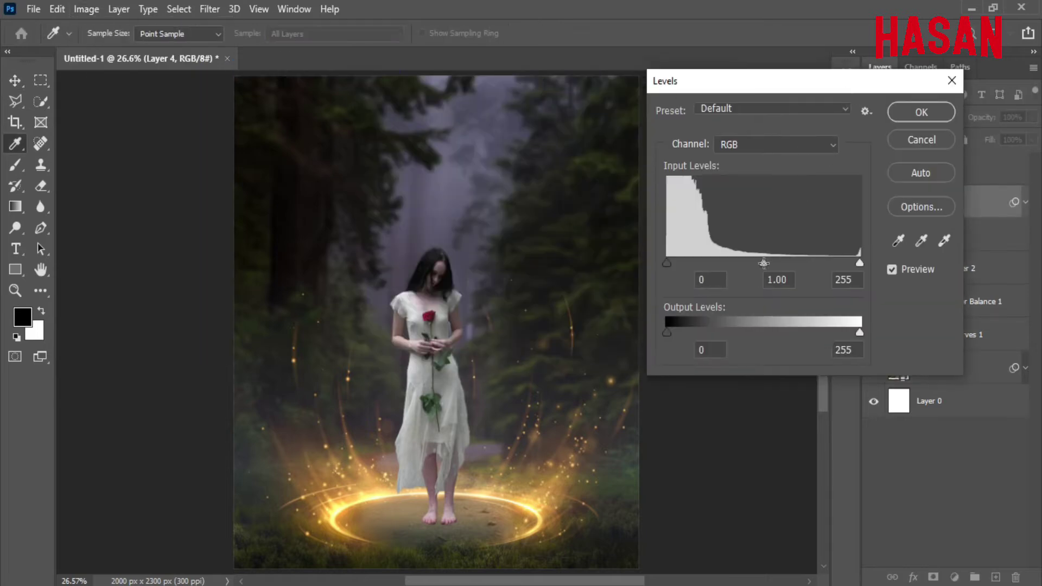
left_click_drag(763, 263, 807, 266)
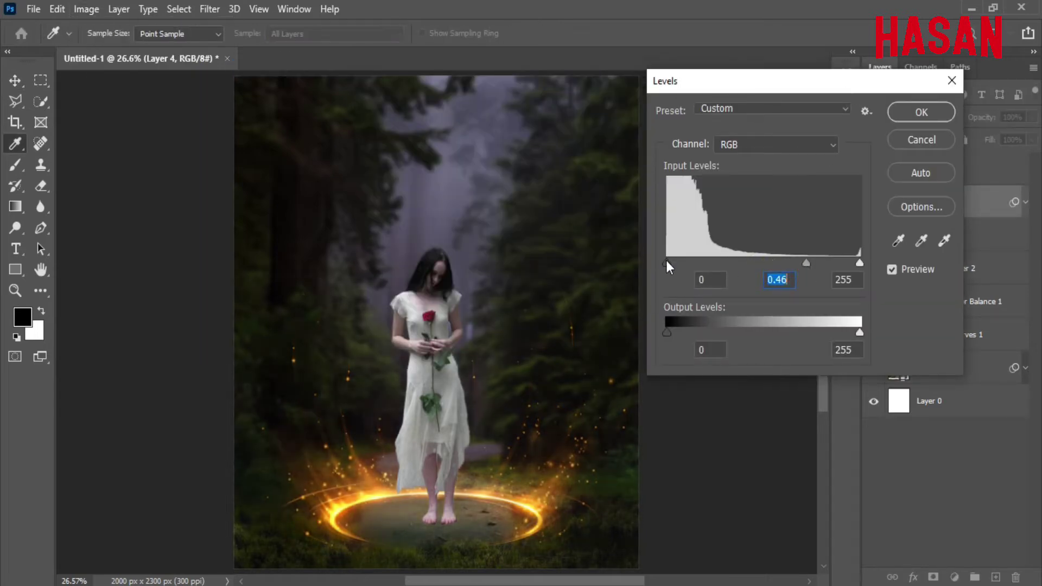
mouse_move(666, 262)
left_mouse_down()
mouse_move(688, 263)
mouse_move(677, 268)
left_mouse_up()
left_click(696, 334)
mouse_move(860, 263)
left_mouse_down()
mouse_move(783, 279)
mouse_move(830, 276)
mouse_move(846, 239)
mouse_move(844, 261)
left_mouse_up()
left_click(921, 112)
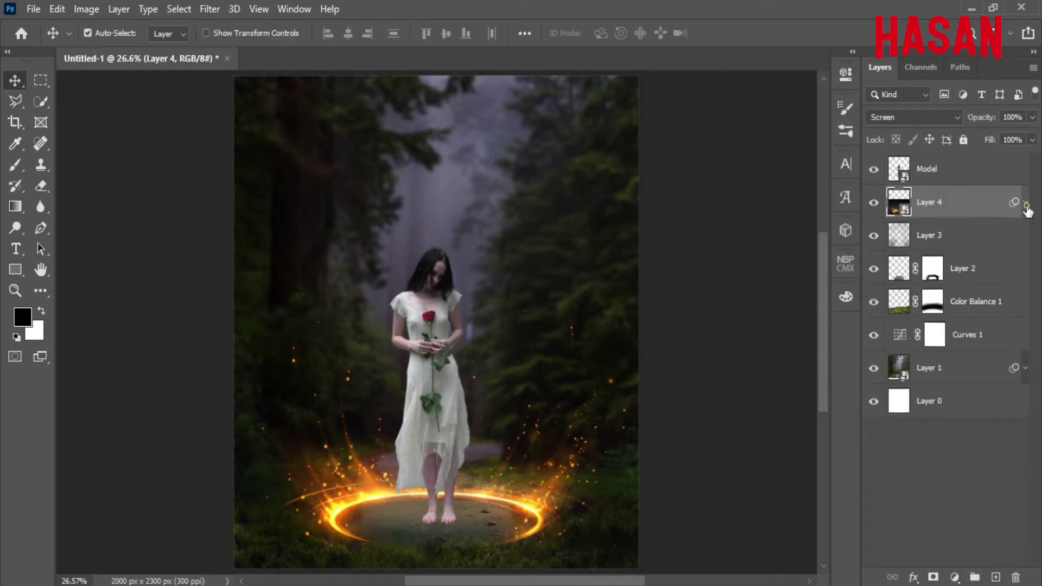
Duplicate the Levels-adjusted fire ring layer and merge the two copies into one layer
right_click(970, 202)
left_click(804, 41)
key("Return")
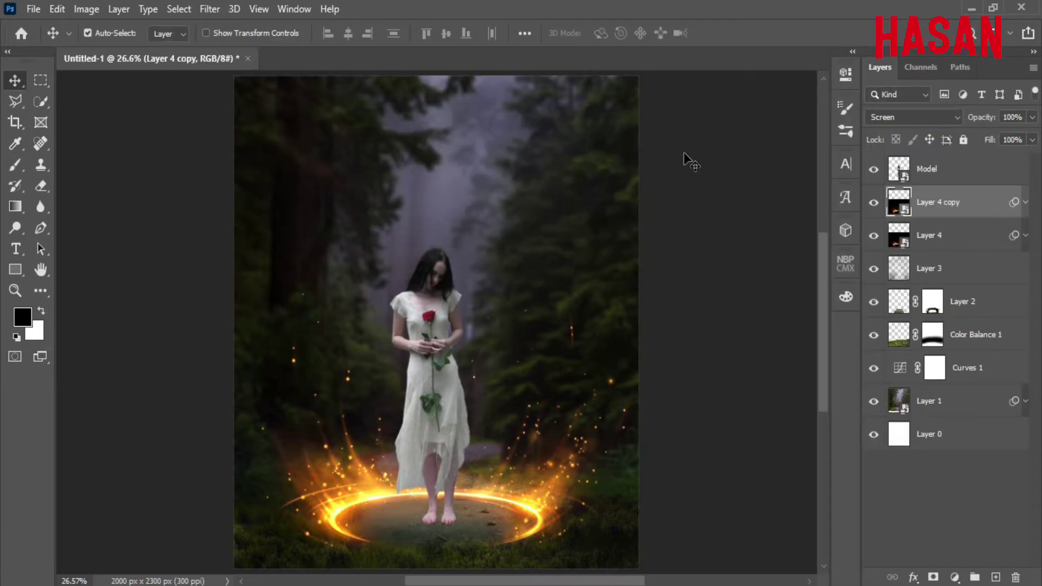
key("ctrl+t")
left_click(967, 239, "shift")
right_click(965, 236)
left_click(835, 432)
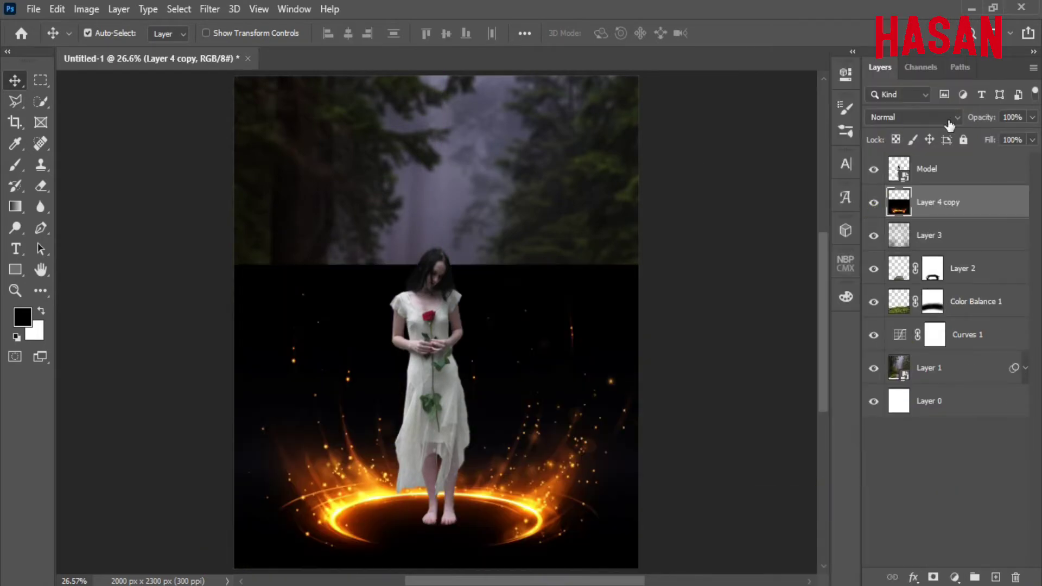
Set the merged fire ring layer's blend mode to Screen and check the ring around the feet
left_click(949, 117)
left_click(885, 249)
scroll(493, 506, "up", 5)
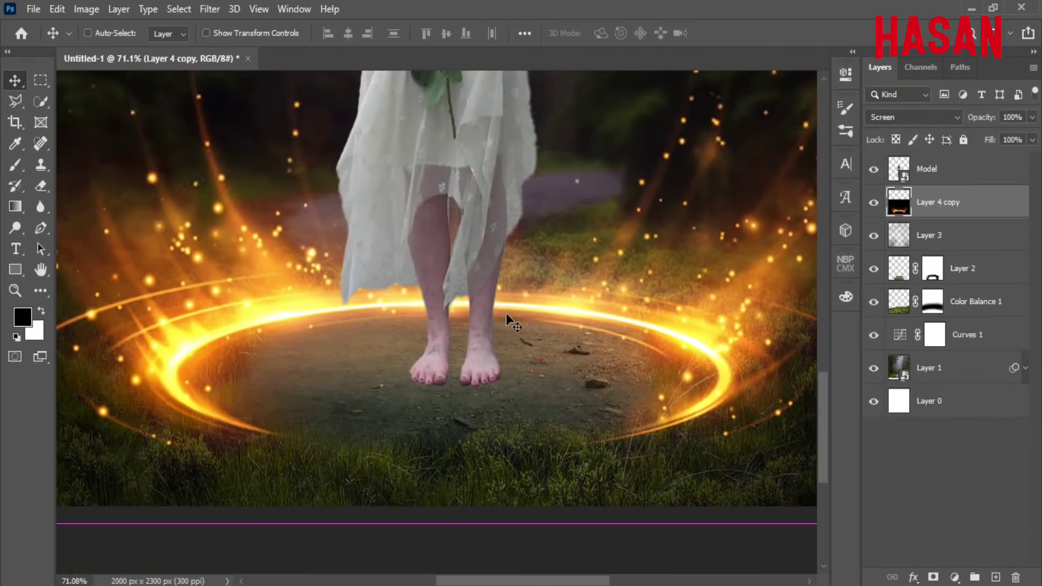
key("ctrl+0")
Add a new layer above the fire ring and place a soft white glow behind the woman with a 511 px brush
left_click(929, 173)
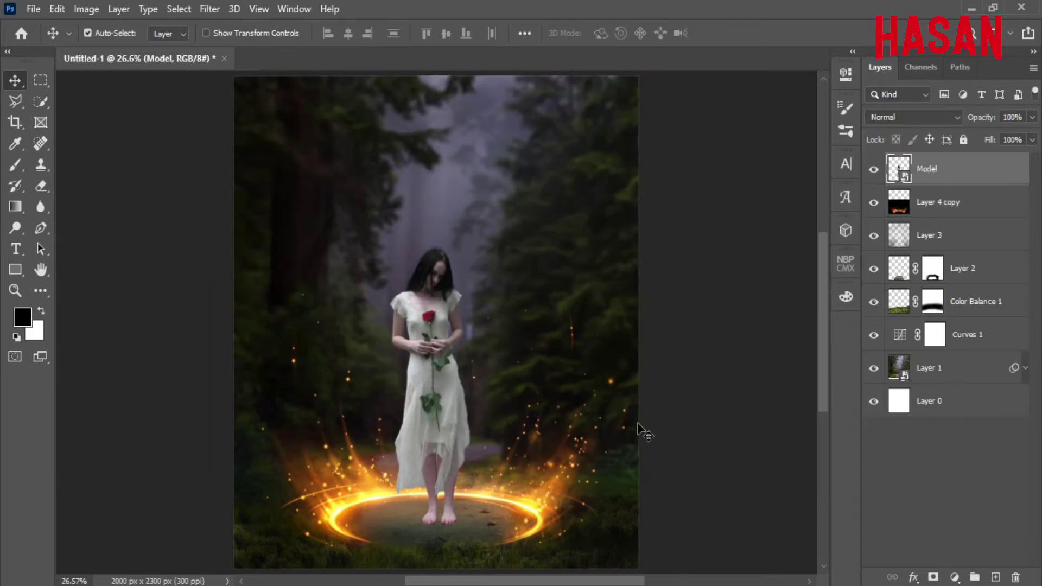
scroll(673, 390, "down", 1)
left_click(988, 202)
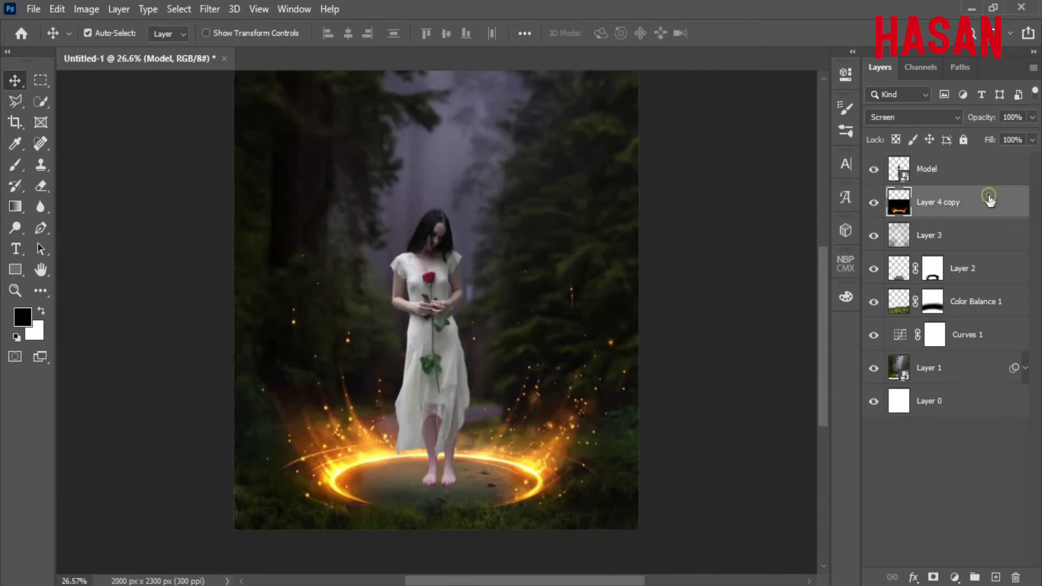
left_click(995, 577)
key("b")
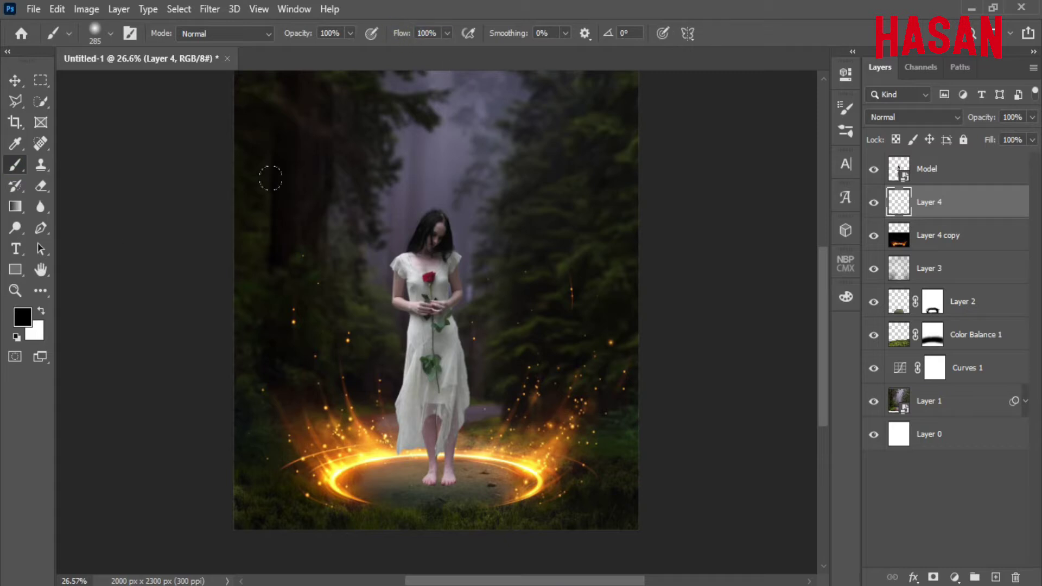
left_click(41, 311)
left_click_drag(407, 325, 434, 331)
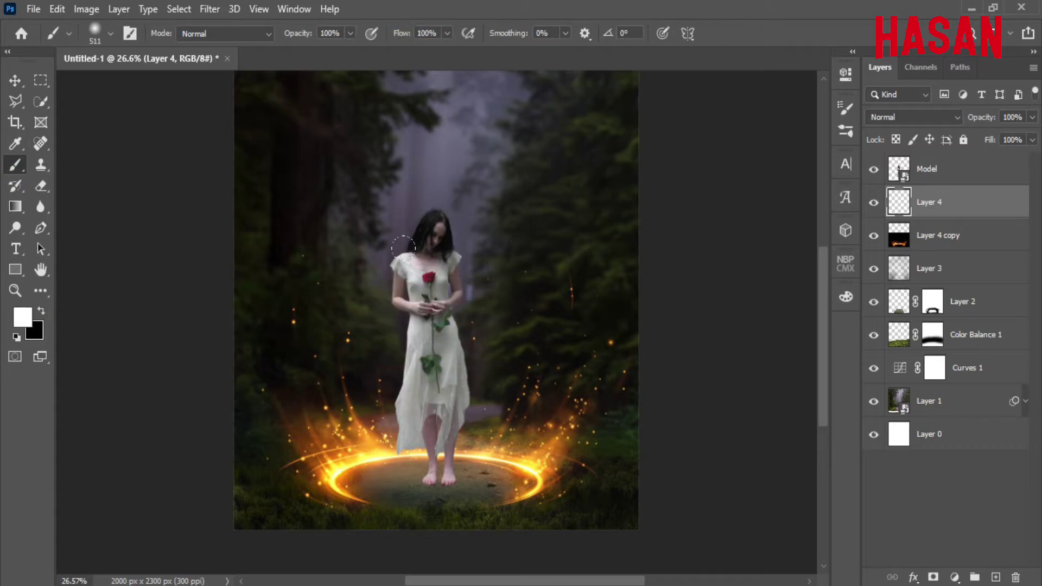
left_click(431, 296)
Stretch the white glow into a larger, tall oval behind the woman, extending above her head
left_click(15, 81)
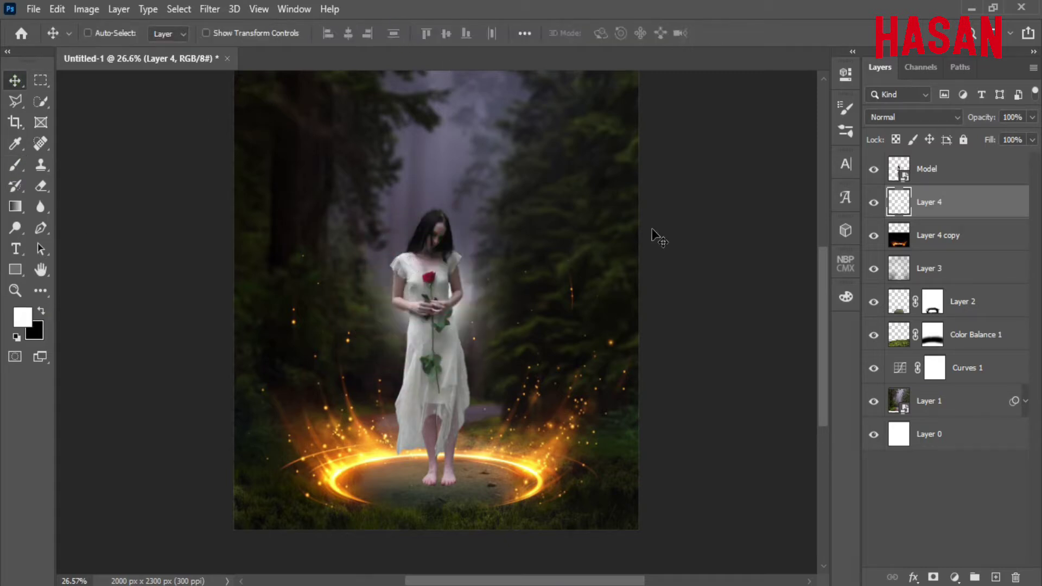
key("ctrl+t")
left_click_drag(432, 209, 438, 250)
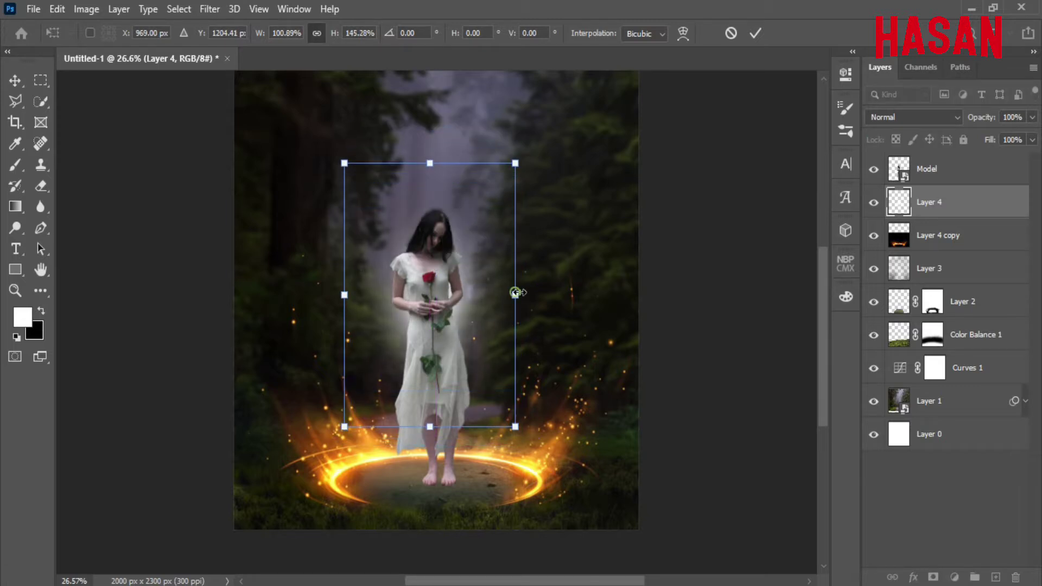
left_click_drag(516, 293, 540, 295)
mouse_move(441, 271)
left_mouse_down()
mouse_move(485, 266)
mouse_move(436, 256)
left_mouse_up()
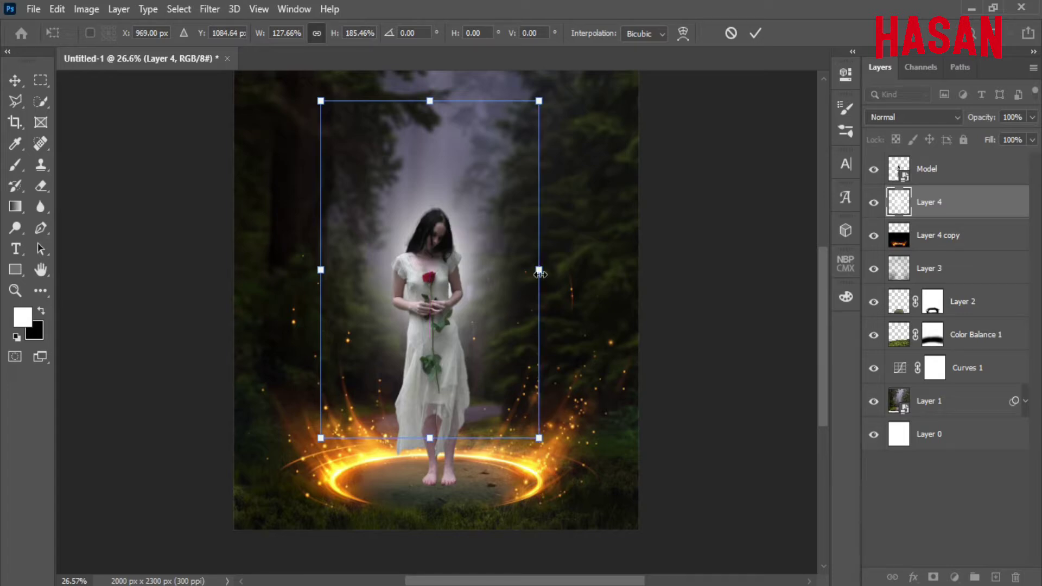
left_click_drag(541, 274, 550, 273)
left_click(756, 33)
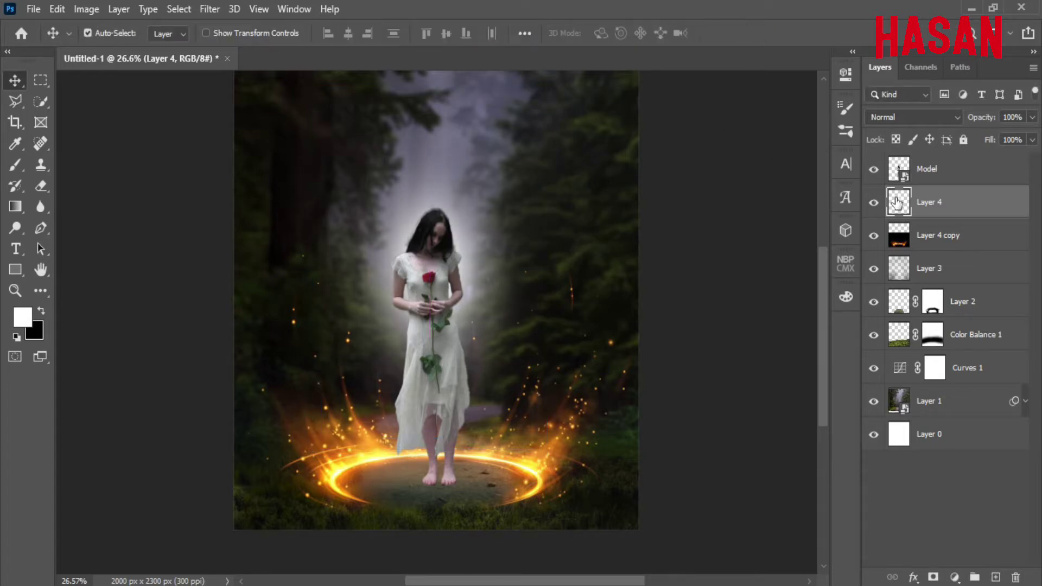
Duplicate the white glow layer and set the copy's opacity to 50%
right_click(897, 202)
left_click(825, 96)
left_click(654, 155)
left_click_drag(981, 117, 945, 125)
left_click(874, 203)
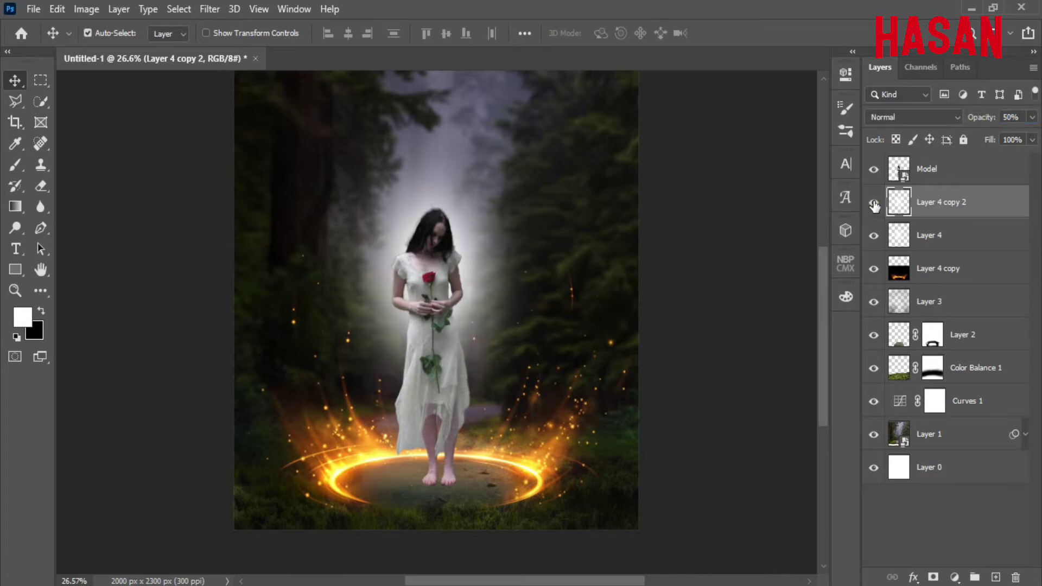
Add a new layer directly above the fire ring layer and set its blend mode to Overlay
scroll(619, 312, "up", 2)
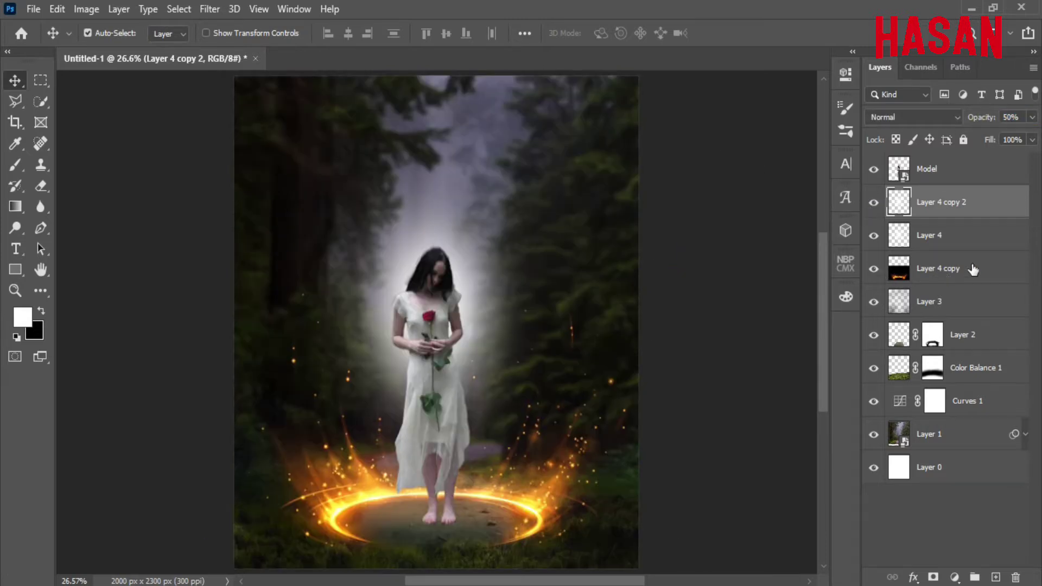
left_click(973, 270)
left_click(996, 579)
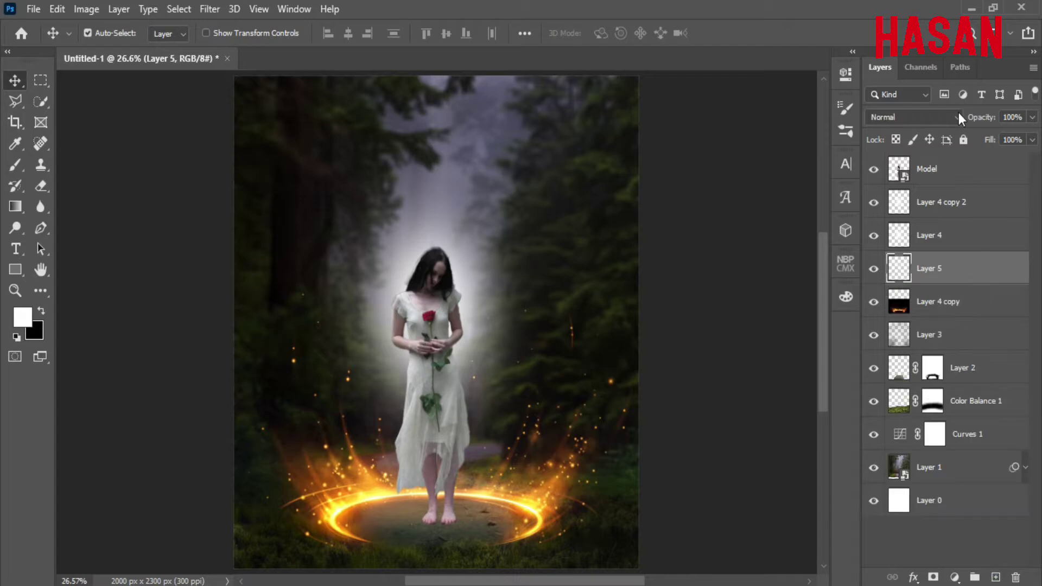
left_click(958, 116)
left_click(921, 311)
Set the foreground color to the orange feaa33, sampled from the glow of the fire ring
left_click(20, 321)
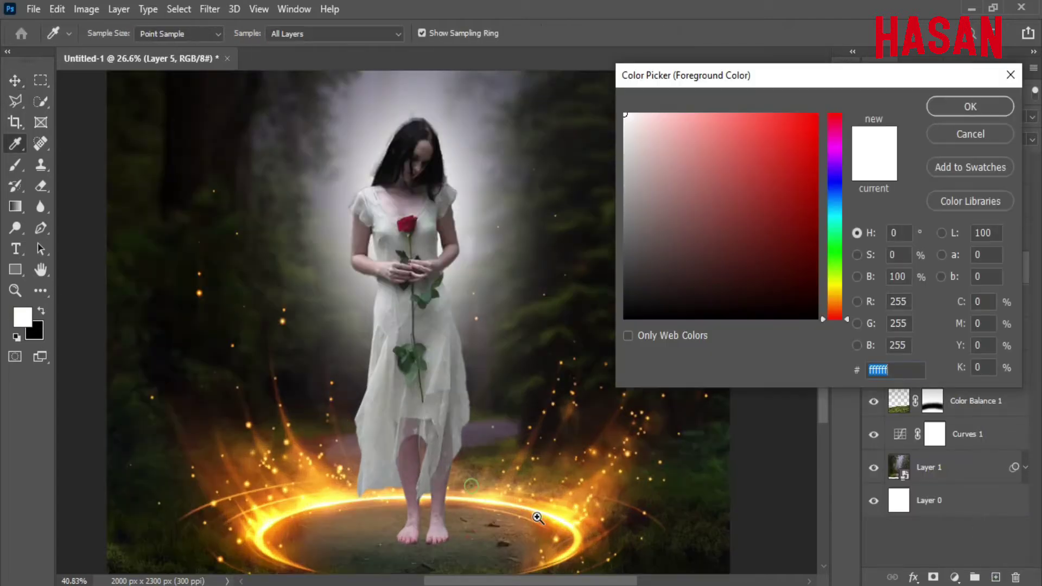
scroll(529, 532, "up", 5)
left_click(516, 390)
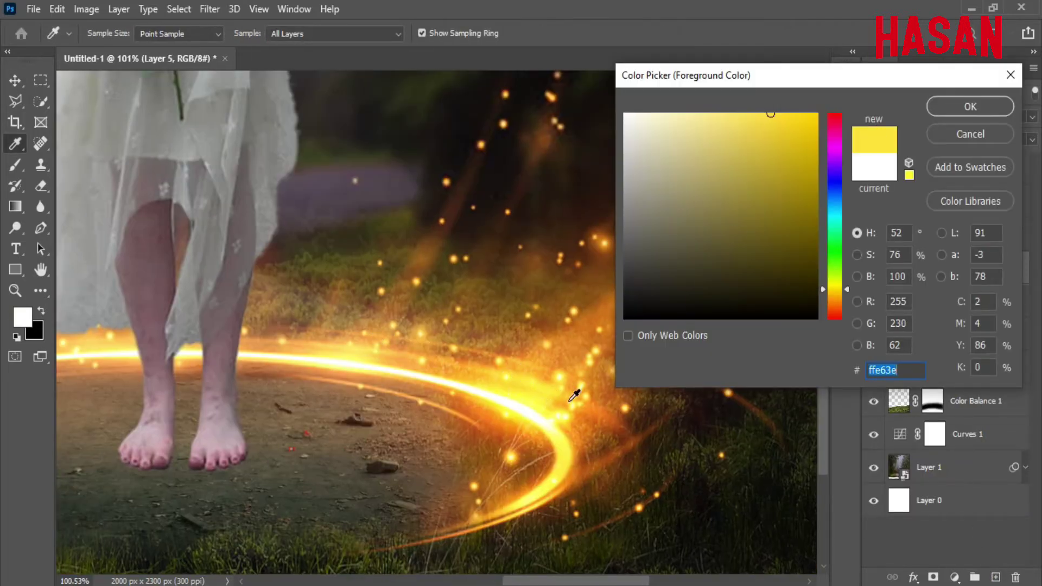
left_click(599, 406)
left_click_drag(847, 301, 846, 299)
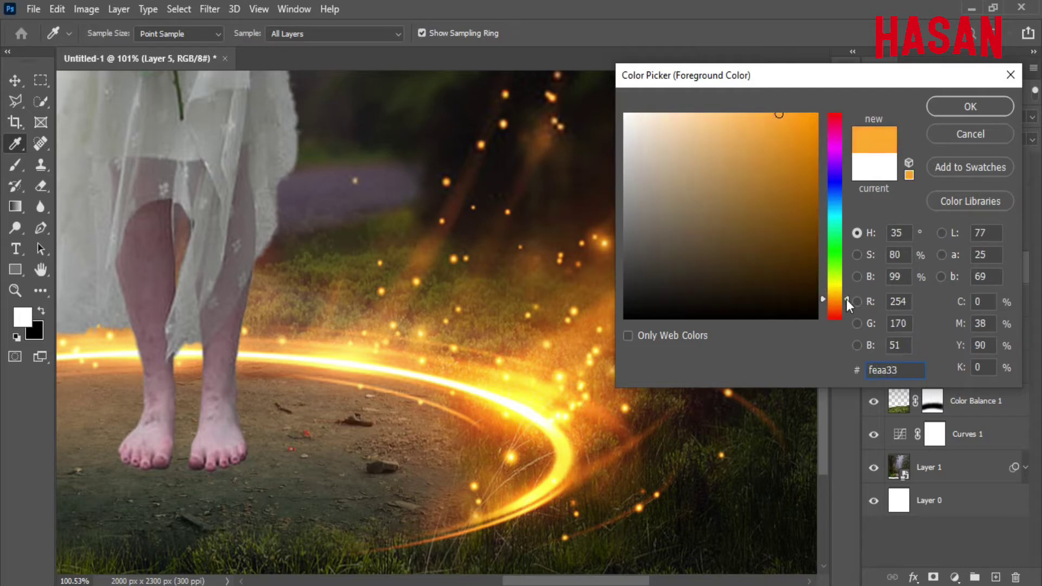
left_click(972, 104)
Accept the orange, brush it at 8% flow on the grass beside the fire ring, and move that Overlay layer below the ring layer
scroll(535, 380, "down", 4)
key("b")
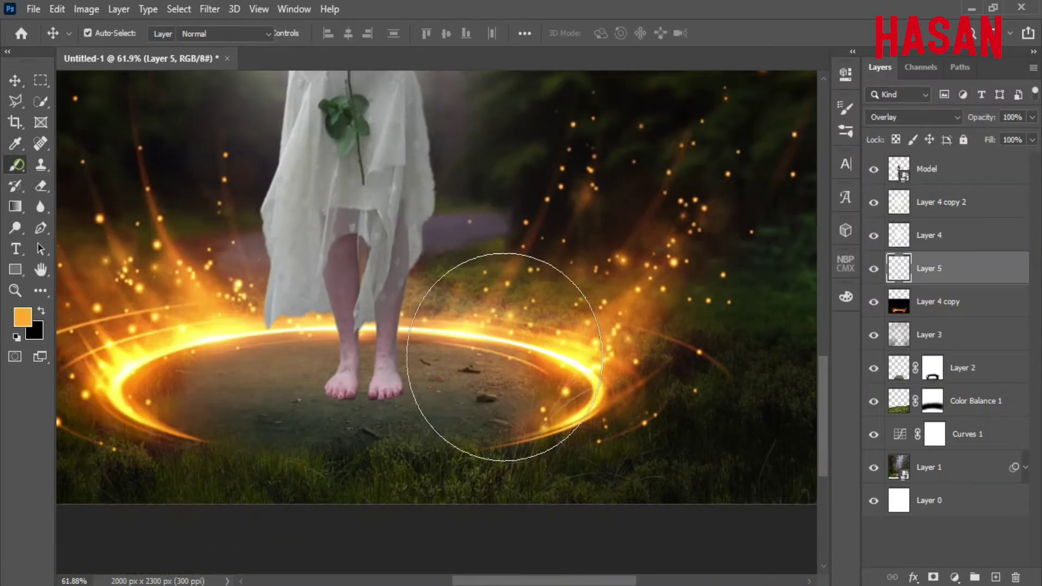
scroll(559, 353, "down", 3)
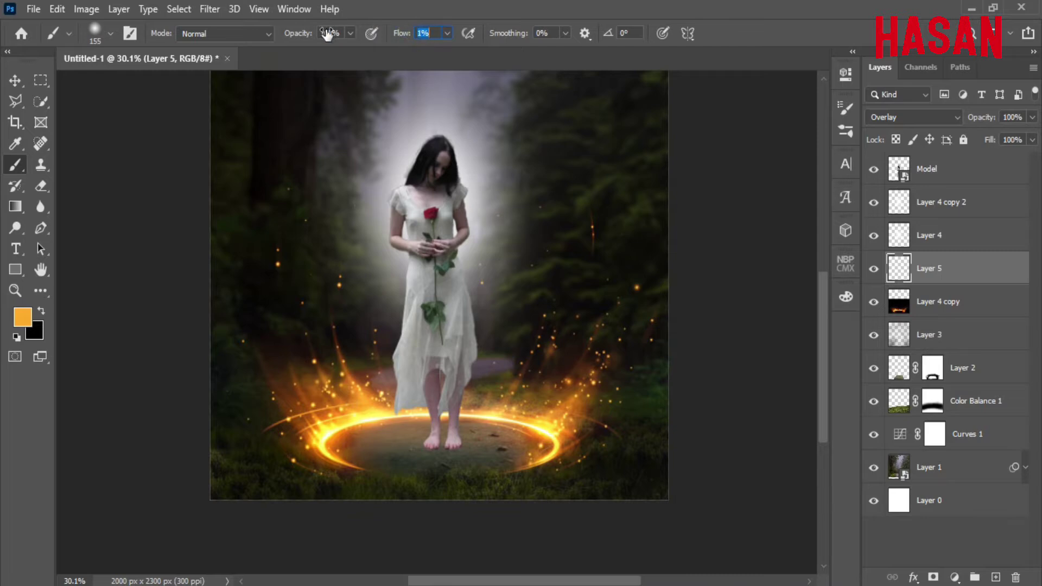
left_click_drag(651, 408, 605, 350)
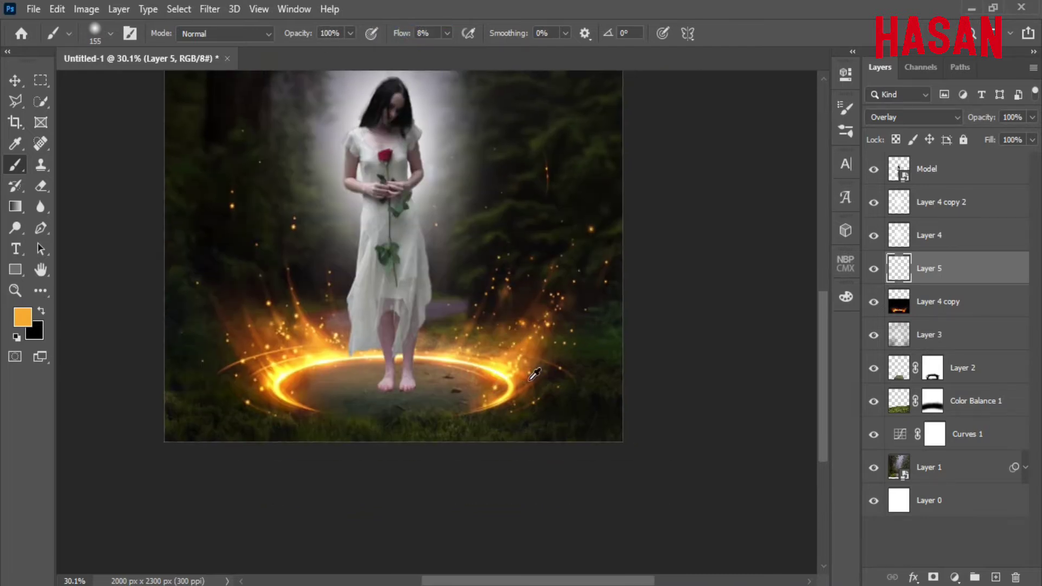
mouse_move(529, 379)
left_mouse_down()
mouse_move(549, 373)
mouse_move(537, 369)
left_mouse_up()
scroll(514, 361, "up", 4)
left_click_drag(598, 391, 581, 400)
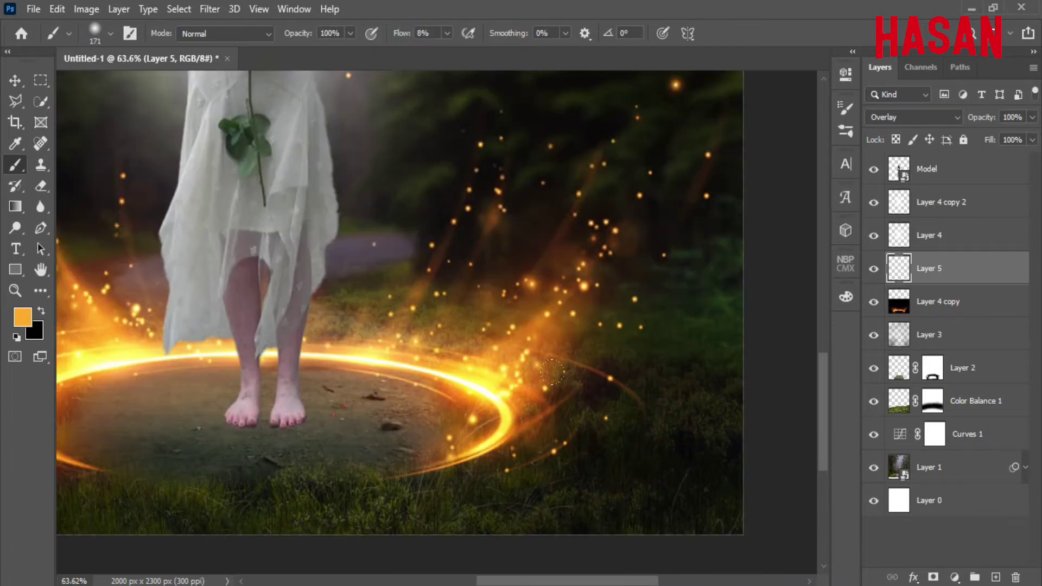
key("ctrl+bracketleft")
Paint orange light at 29% flow over the grass on both sides of and around the fire ring
scroll(563, 419, "down", 3)
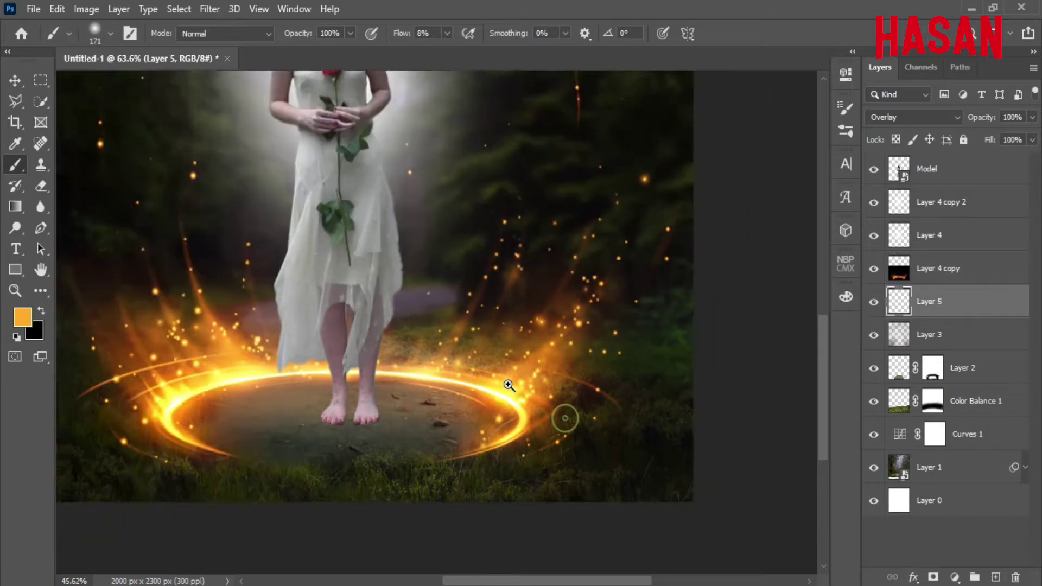
mouse_move(558, 477)
left_mouse_down()
mouse_move(560, 378)
mouse_move(527, 396)
mouse_move(537, 379)
left_mouse_up()
scroll(560, 397, "up", 2)
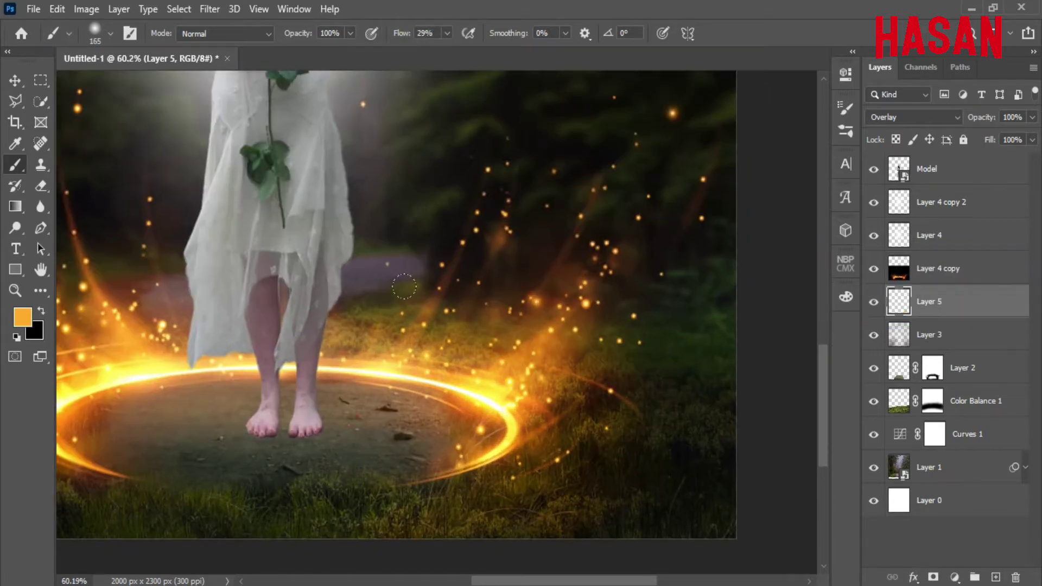
left_click_drag(404, 287, 574, 303)
scroll(241, 372, "down", 3)
scroll(389, 438, "up", 1)
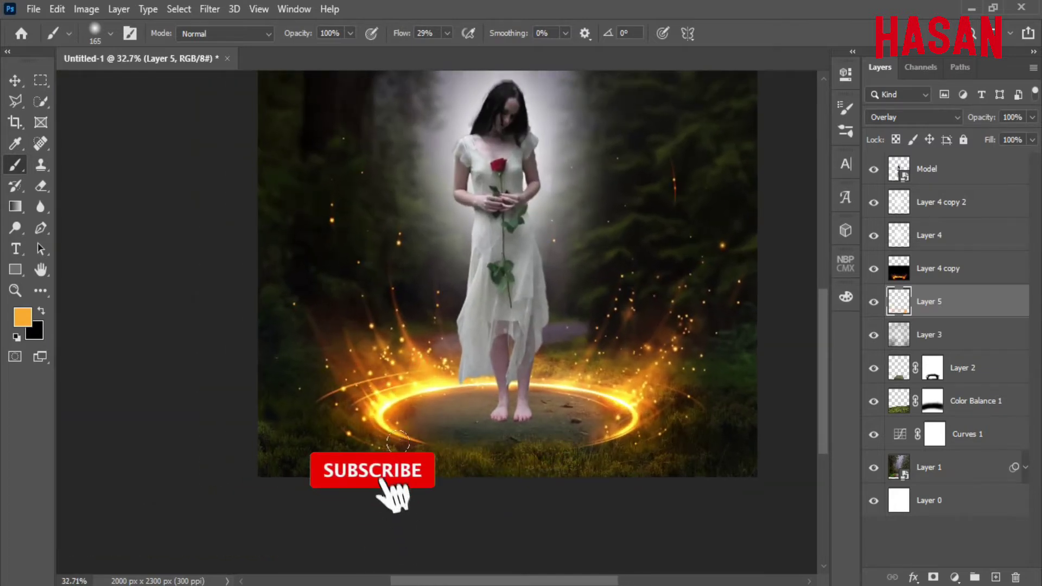
left_click_drag(653, 339, 532, 358)
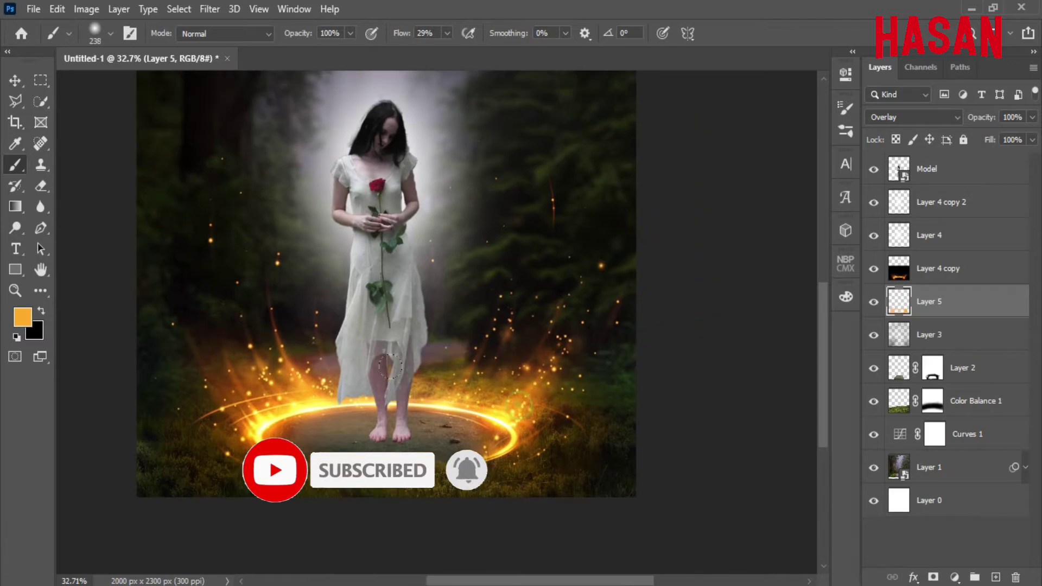
scroll(268, 429, "down", 1)
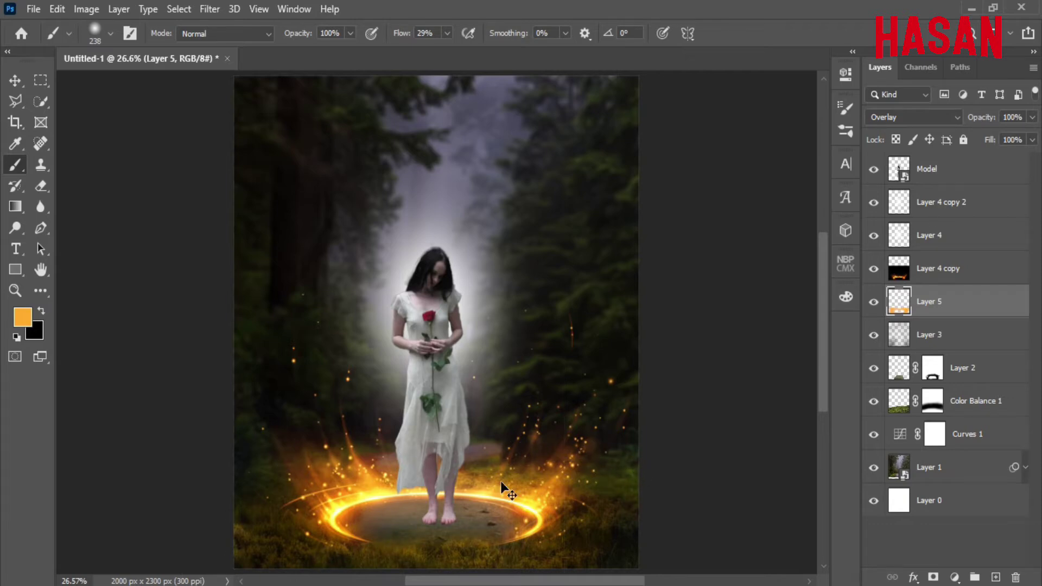
Add an Overlay layer directly above the fire ring layer and paint orange light at 9% flow on the ground inside the ring
scroll(502, 484, "up", 3)
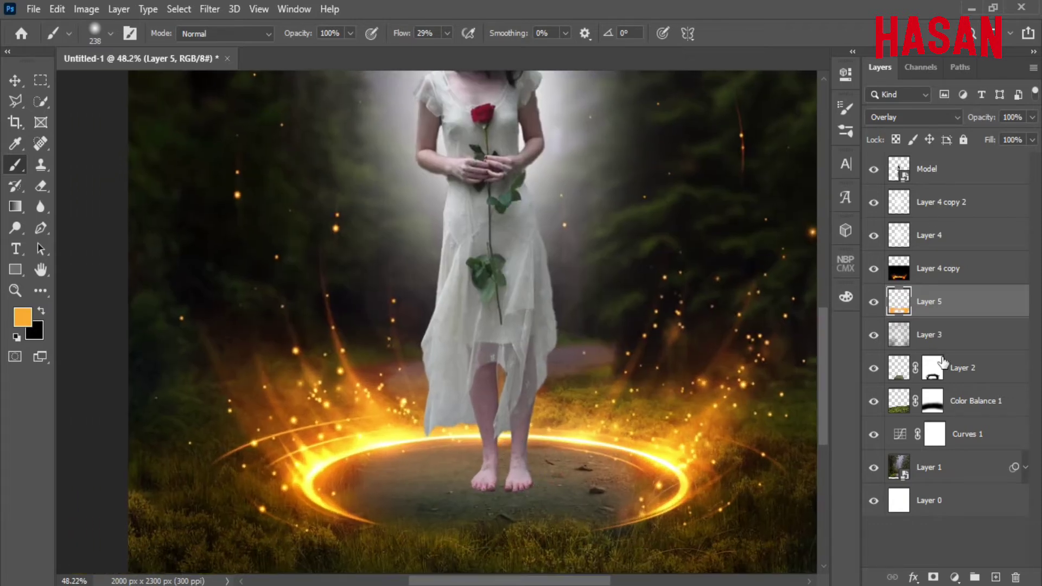
left_click(977, 237)
left_click(955, 268)
left_click(995, 577)
left_click(912, 116)
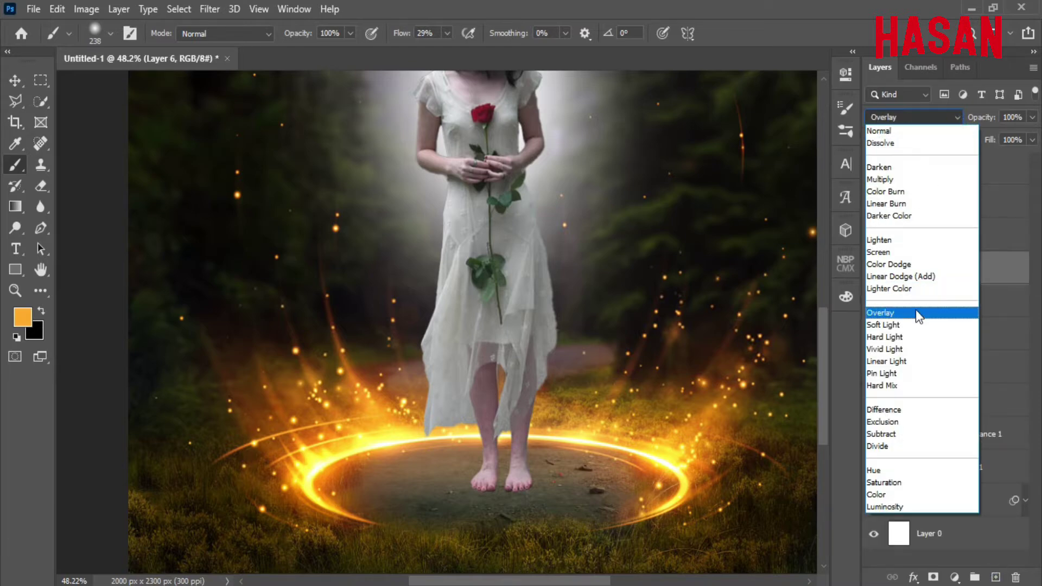
left_click(917, 315)
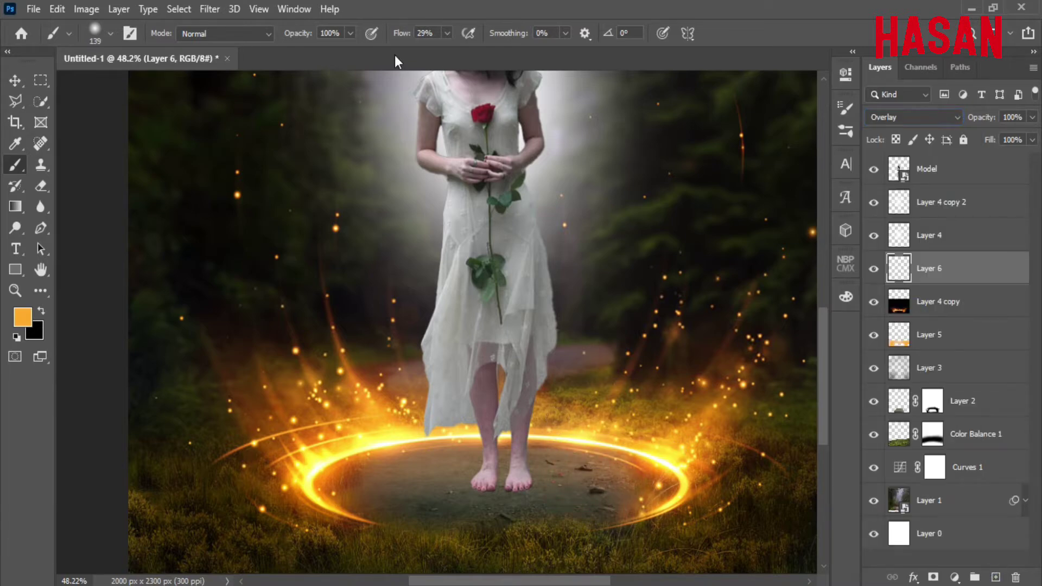
left_click_drag(640, 472, 615, 494)
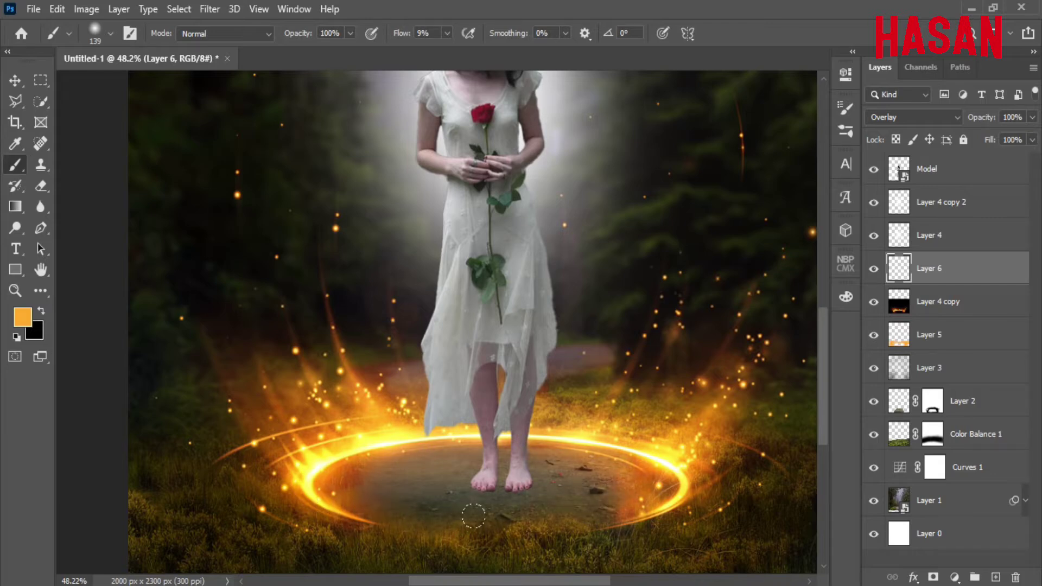
key("ctrl+0")
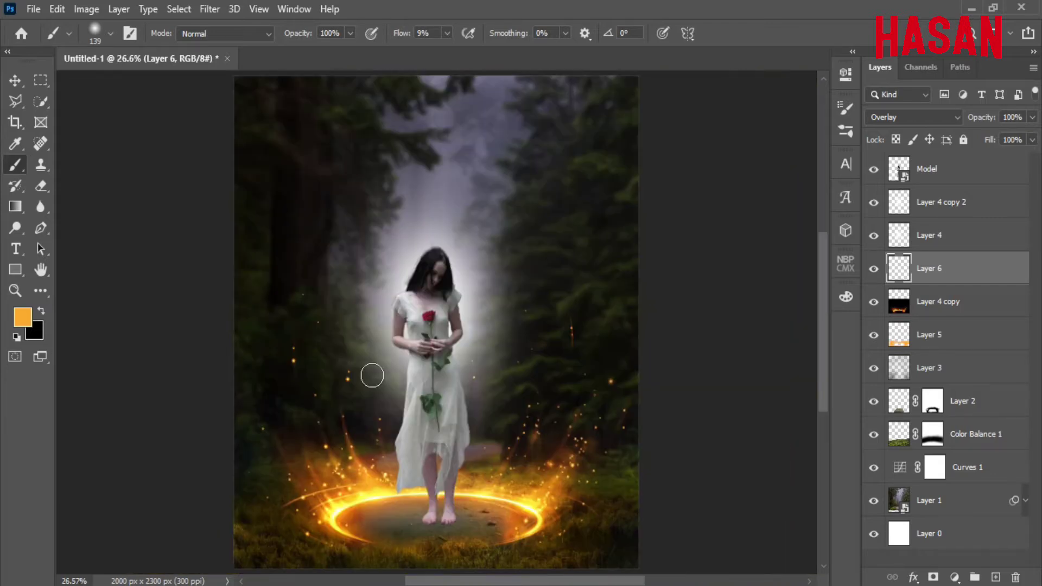
Add a Curves adjustment clipped to the Model layer and slightly adjust its midtones
left_click(15, 80)
left_click_drag(424, 347, 498, 361)
scroll(498, 360, "down", 6)
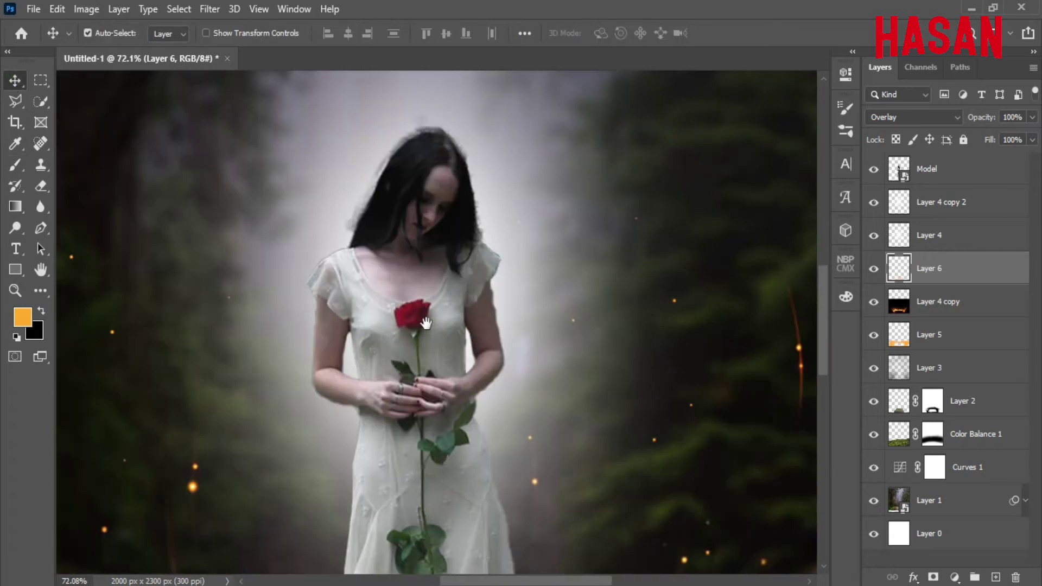
scroll(492, 371, "down", 1)
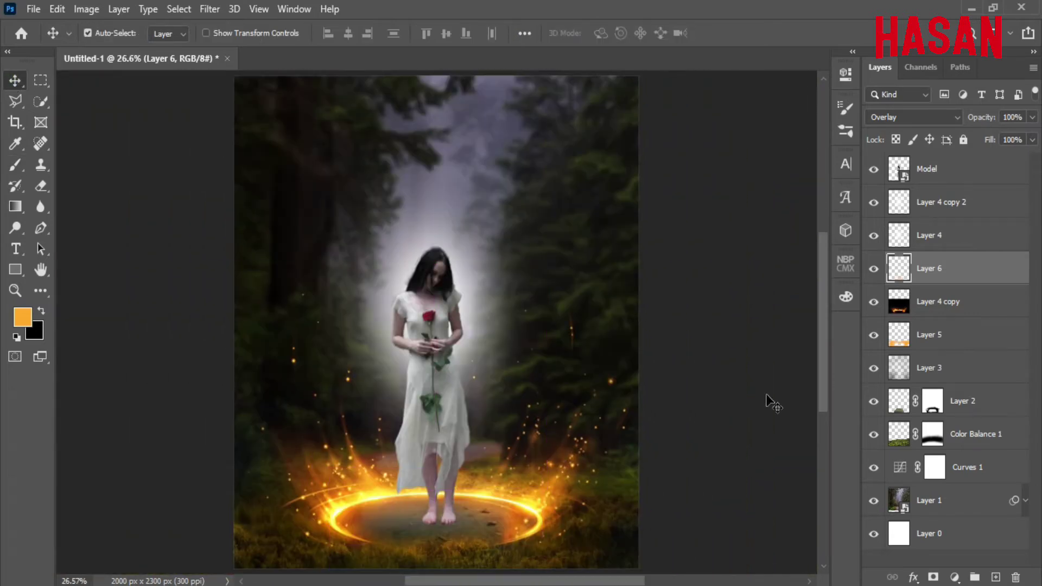
left_click(961, 173)
left_click(955, 577)
left_click(946, 372)
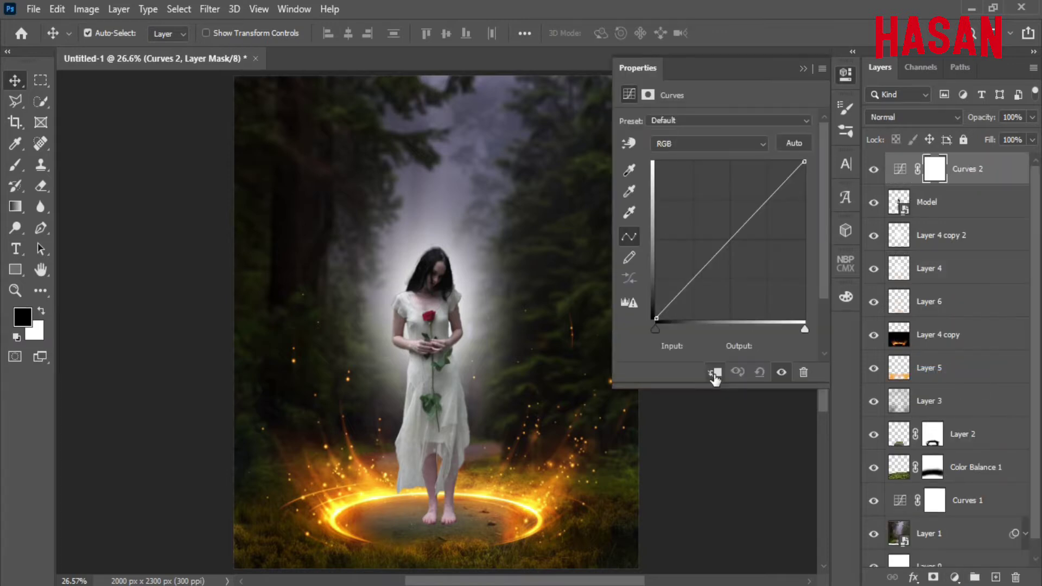
left_click(715, 372)
mouse_move(730, 240)
left_mouse_down()
mouse_move(724, 229)
mouse_move(732, 249)
mouse_move(727, 237)
left_mouse_up()
left_click(804, 70)
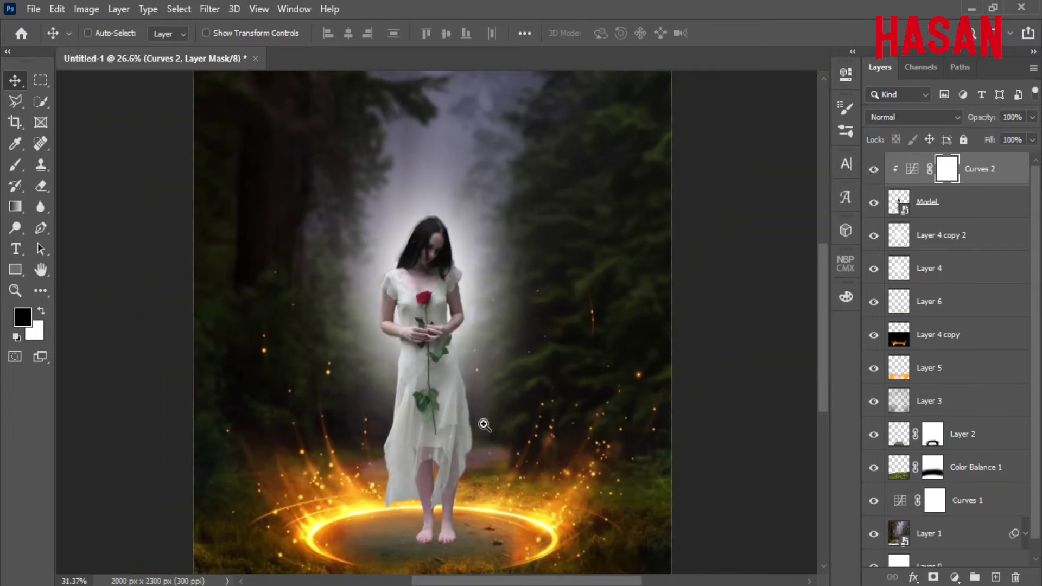
Add an orange Solid Color fill above the model's Curves, set it to Linear Dodge (Add), and clip it to the model
left_click(932, 236)
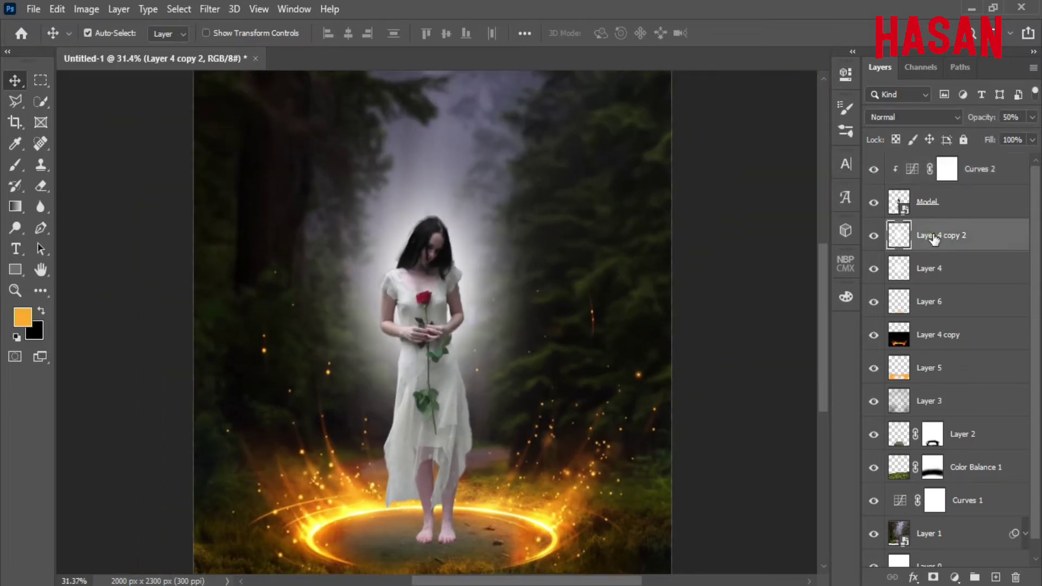
left_click(912, 169)
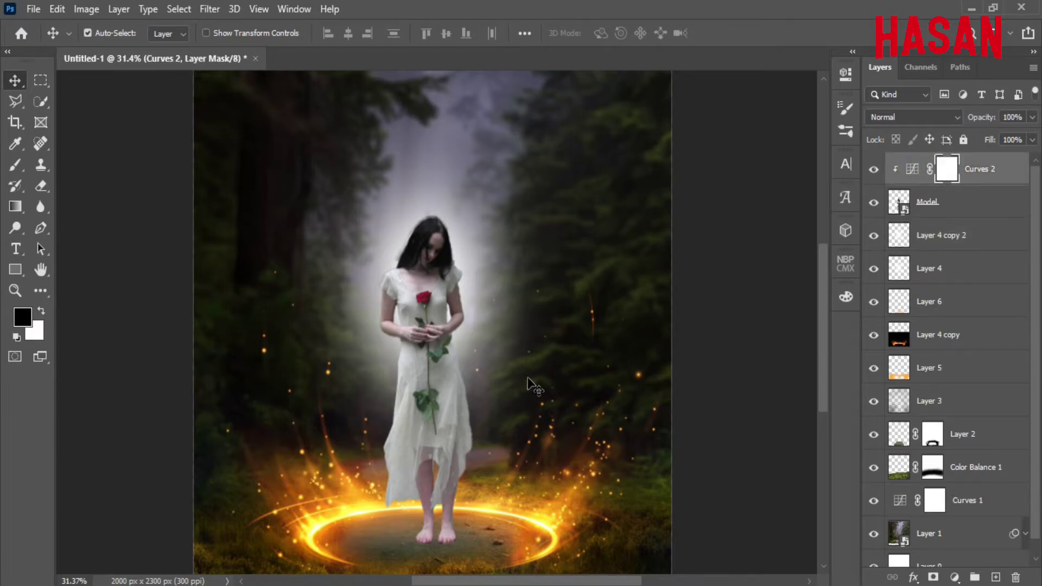
left_click(954, 577)
left_click(933, 292)
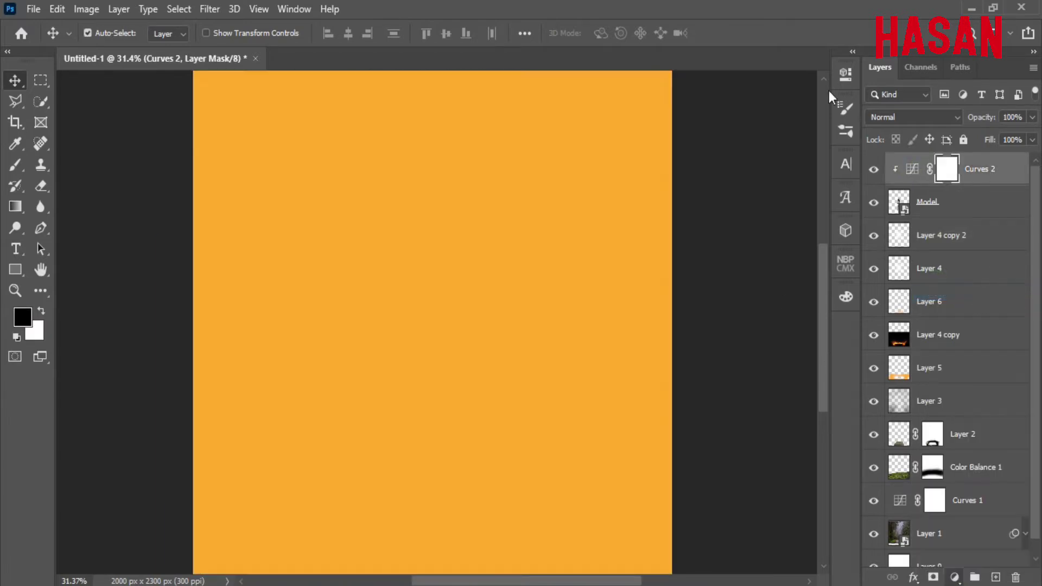
left_click(971, 107)
left_click(914, 117)
left_click(922, 274)
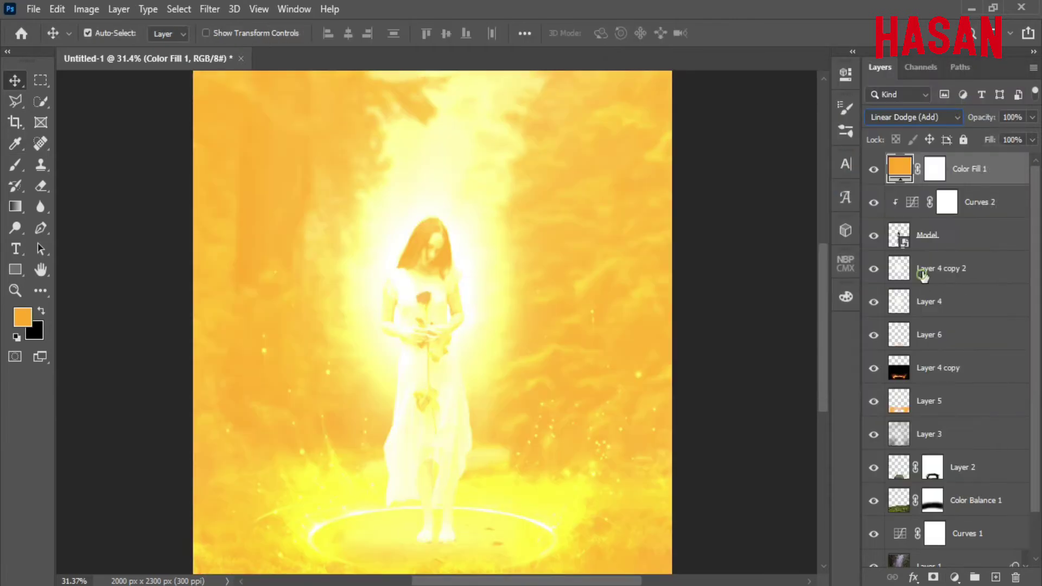
right_click(974, 173)
left_click(923, 308)
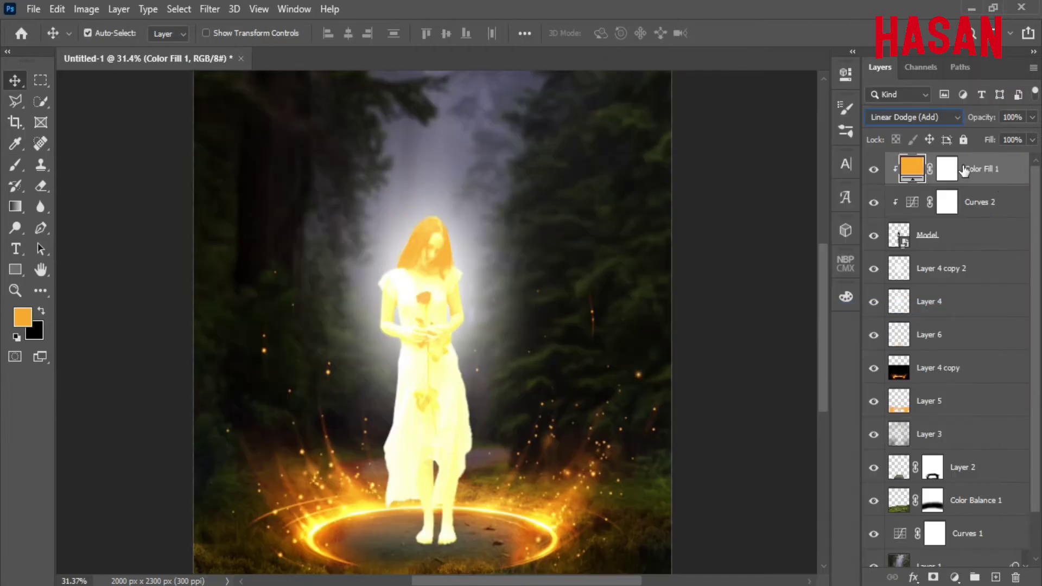
Invert the orange fill layer's mask to hide the color on the woman
double_click(947, 169)
left_click(729, 311)
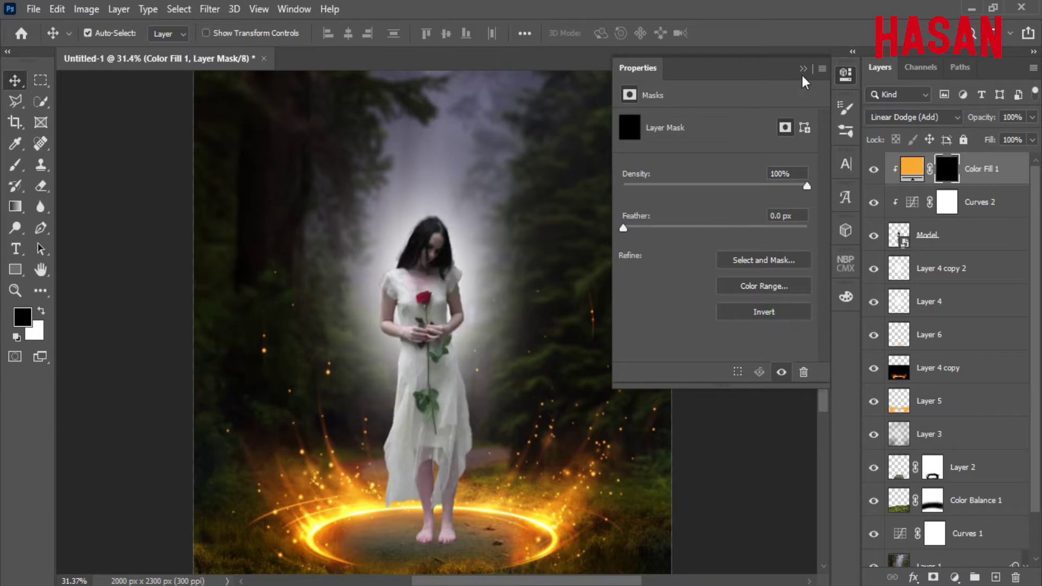
left_click(805, 78)
Paint white on the fill mask along the right edge of the dress, raising the brush flow to 35%
key("b")
key("x")
scroll(477, 360, "up", 3)
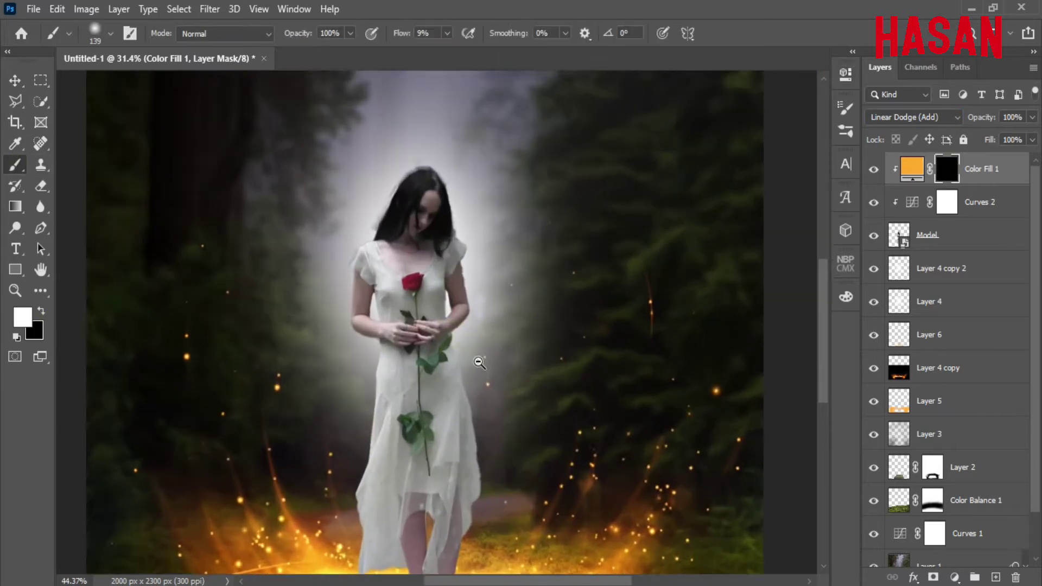
right_click(500, 396, "alt")
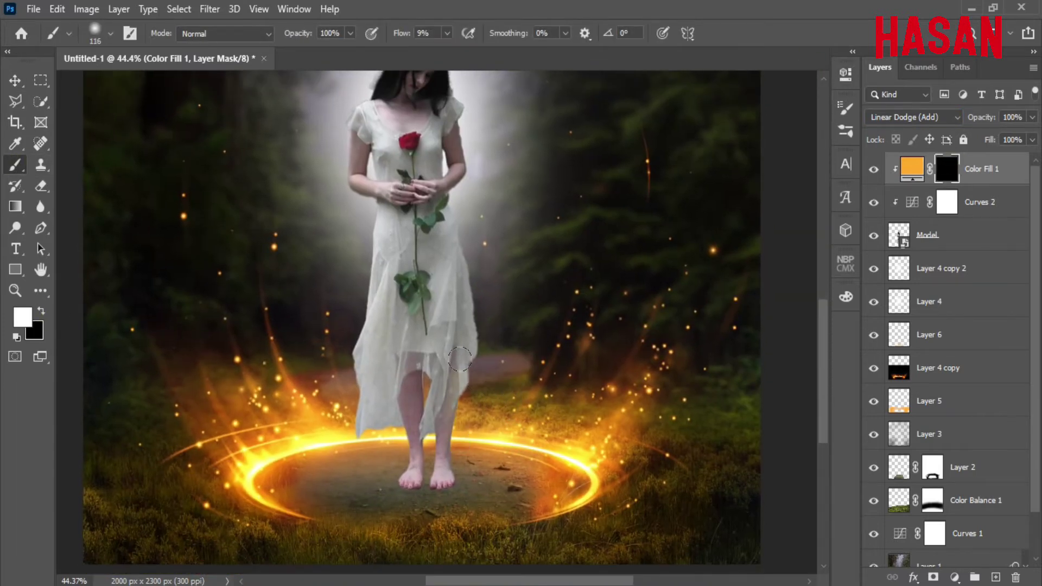
mouse_move(466, 394)
left_mouse_down()
mouse_move(478, 299)
mouse_move(465, 243)
left_mouse_up()
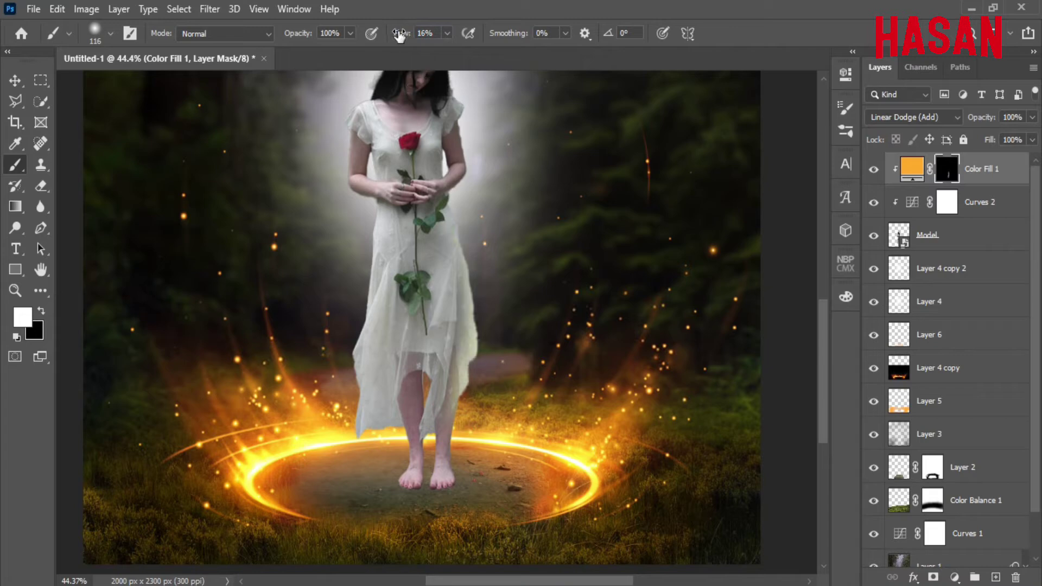
left_click_drag(399, 34, 410, 35)
mouse_move(462, 247)
left_mouse_down()
mouse_move(479, 350)
mouse_move(459, 483)
left_mouse_up()
left_click_drag(513, 293, 486, 346)
left_click_drag(463, 284, 454, 239)
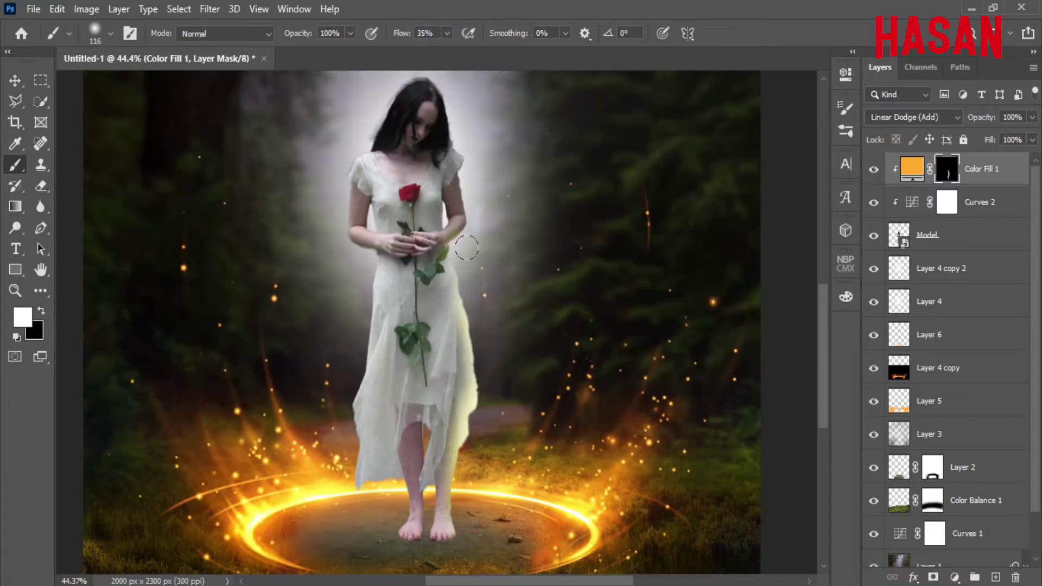
Strengthen the rim light on the right of the dress and extend it up the woman's arm and shoulder
scroll(503, 315, "up", 1)
left_click_drag(504, 363, 516, 330)
mouse_move(468, 425)
left_mouse_down()
mouse_move(477, 278)
mouse_move(458, 448)
left_mouse_up()
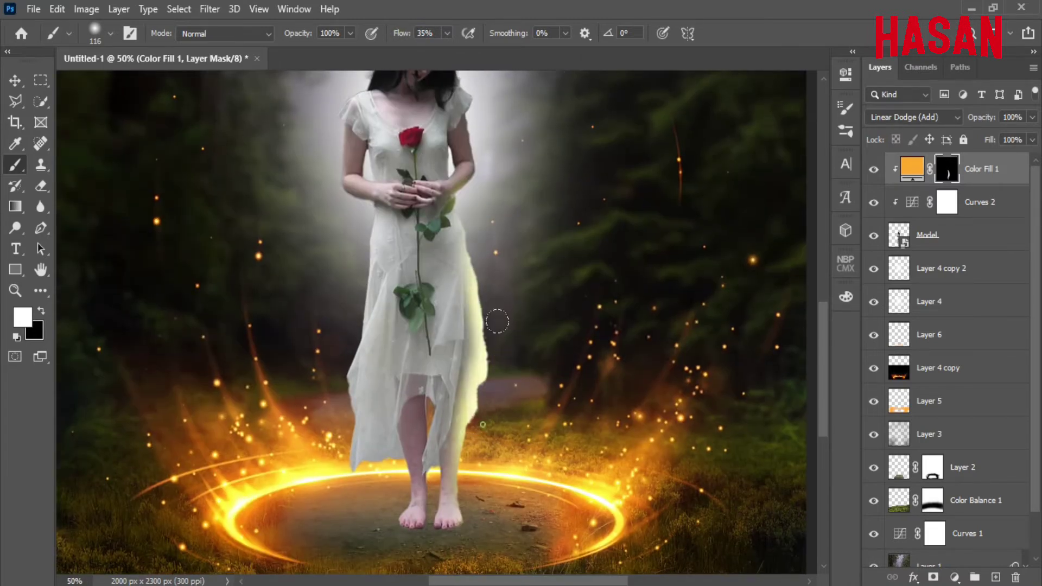
mouse_move(472, 358)
left_mouse_down()
mouse_move(477, 291)
mouse_move(454, 202)
left_mouse_up()
left_click_drag(495, 251, 485, 403)
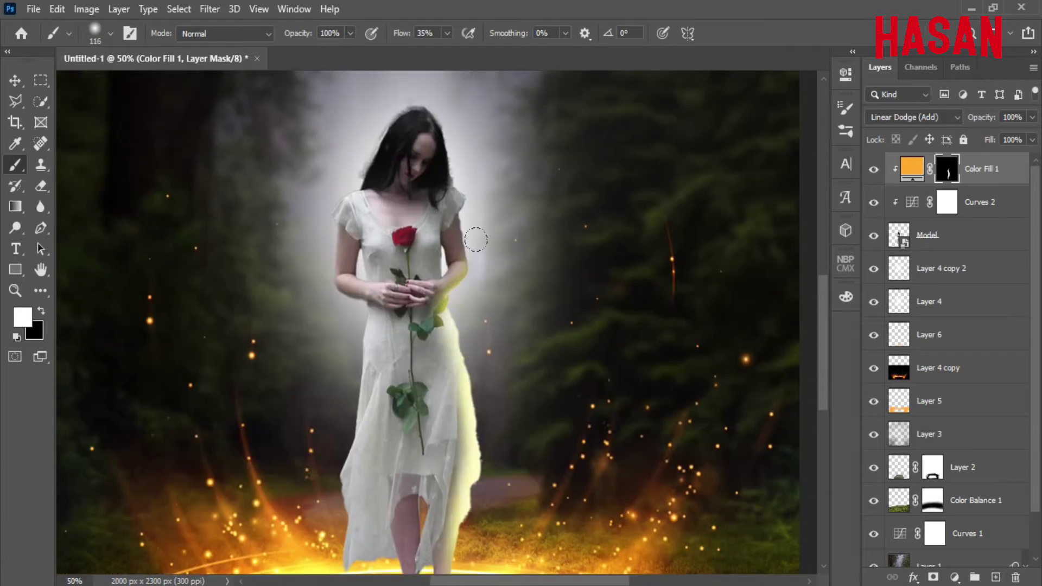
left_click_drag(474, 249, 460, 186)
mouse_move(496, 219)
left_mouse_down()
mouse_move(504, 306)
mouse_move(464, 259)
mouse_move(455, 191)
left_mouse_up()
Reduce the brush size to 76 and reveal the orange rim light along the woman's legs and feet, undoing one stray stroke
right_click(499, 284, "alt")
left_click_drag(479, 299, 479, 358)
left_click_drag(456, 411, 501, 318)
mouse_move(497, 488)
left_mouse_down()
mouse_move(549, 426)
mouse_move(532, 329)
left_mouse_up()
left_click_drag(479, 446, 498, 388)
key("ctrl+z")
left_click_drag(495, 436, 570, 462)
mouse_move(447, 427)
left_mouse_down()
mouse_move(451, 458)
mouse_move(436, 214)
left_mouse_up()
left_click_drag(423, 291, 477, 339)
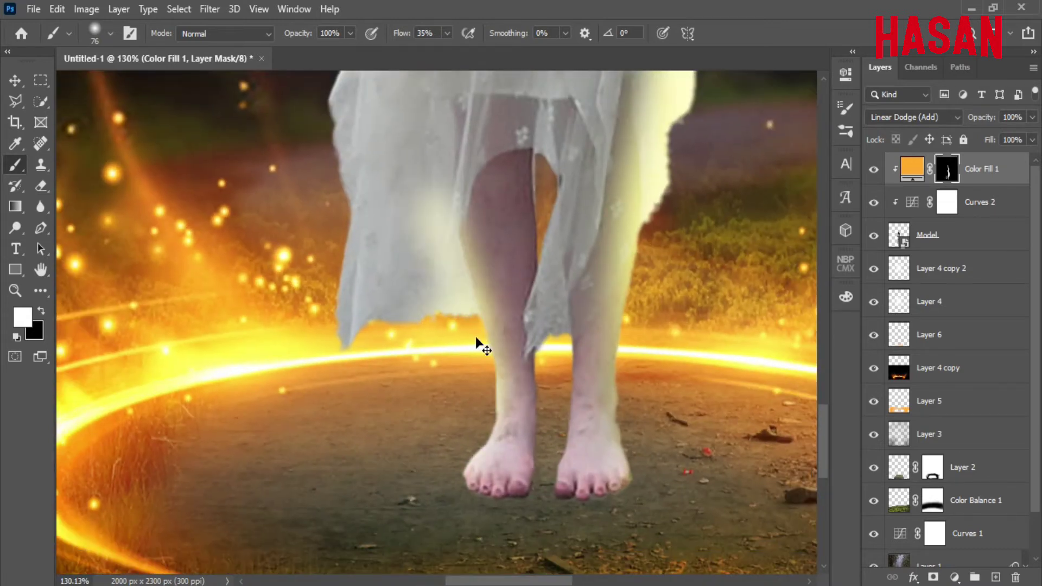
Paint black on the fill mask to remove the spilled glow from the dress beside the leg, and restore white as foreground
left_click(41, 311)
mouse_move(443, 211)
left_mouse_down()
mouse_move(423, 270)
mouse_move(450, 286)
left_mouse_up()
left_click(42, 311)
Paint the orange rim light on the left foot, the dress hem, and the lower left edge of the dress
left_click_drag(466, 477, 485, 388)
mouse_move(461, 325)
left_mouse_down()
mouse_move(377, 308)
mouse_move(350, 282)
mouse_move(353, 233)
left_mouse_up()
scroll(349, 349, "down", 2)
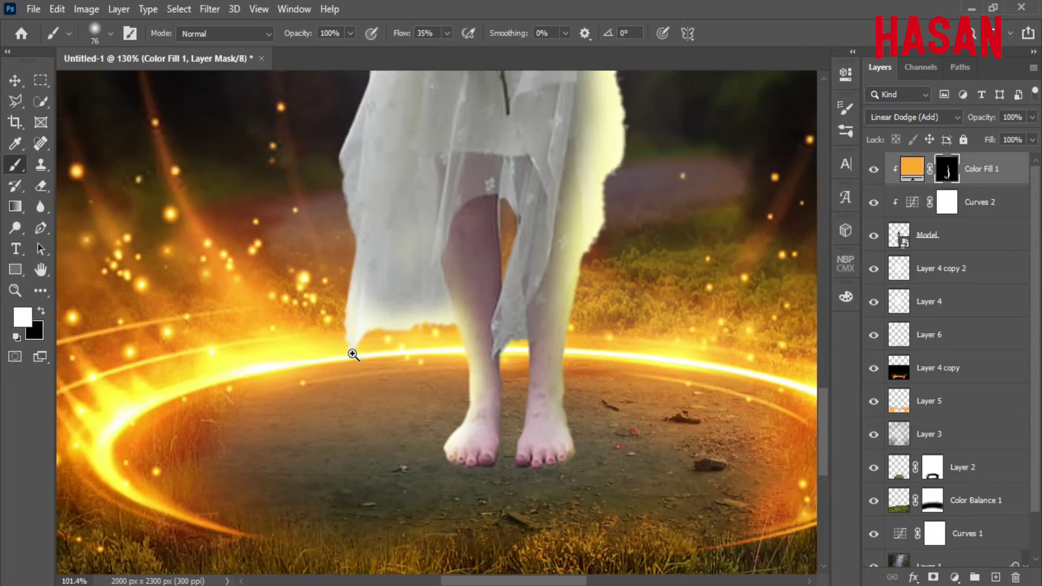
scroll(374, 386, "up", 1)
mouse_move(384, 418)
left_mouse_down()
mouse_move(360, 304)
mouse_move(374, 206)
left_mouse_up()
Continue the rim light up the left edge of the dress to the waist
scroll(379, 348, "down", 2)
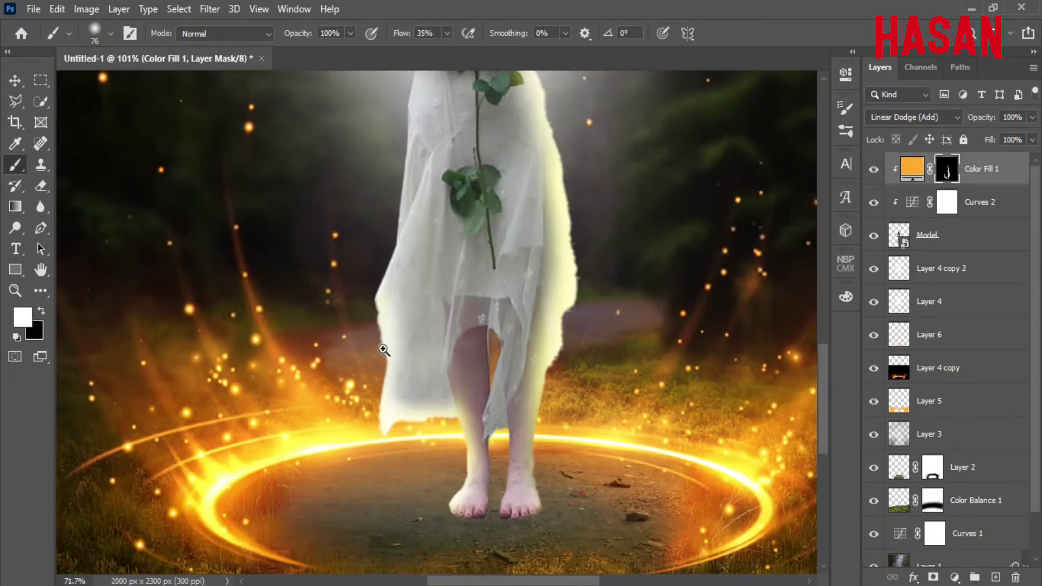
mouse_move(394, 406)
left_mouse_down()
mouse_move(410, 239)
mouse_move(342, 522)
left_mouse_up()
scroll(461, 351, "down", 2)
left_click_drag(340, 360, 342, 480)
scroll(462, 464, "down", 2)
left_click_drag(440, 462, 422, 292)
scroll(462, 446, "up", 7)
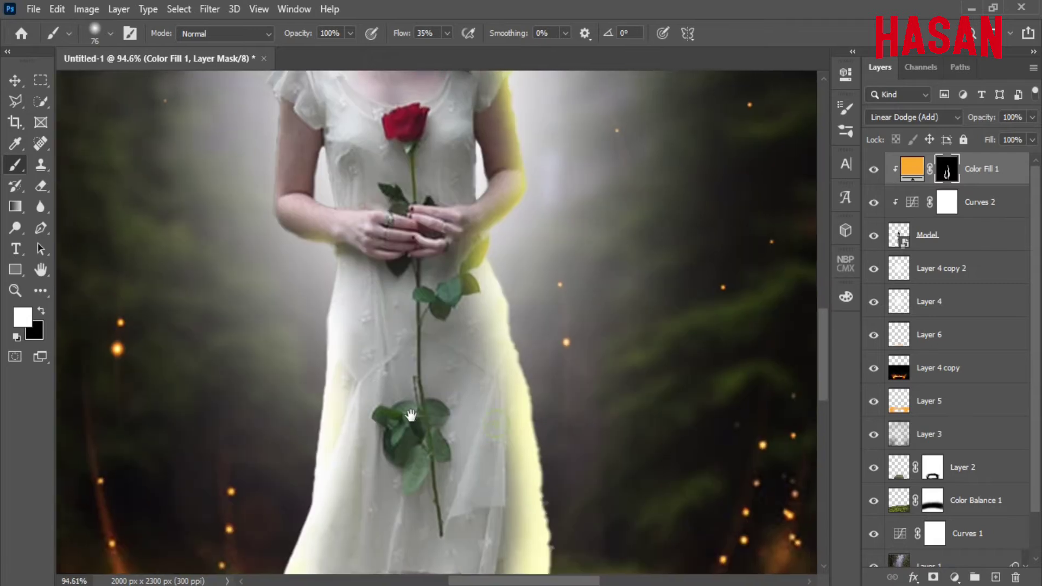
Paint the rim light along the outer edge of the woman's left-side arm and shoulder
left_click_drag(412, 419, 443, 444)
scroll(342, 345, "down", 5)
mouse_move(396, 275)
left_mouse_down()
mouse_move(373, 239)
mouse_move(375, 164)
left_mouse_up()
left_click_drag(364, 175, 356, 269)
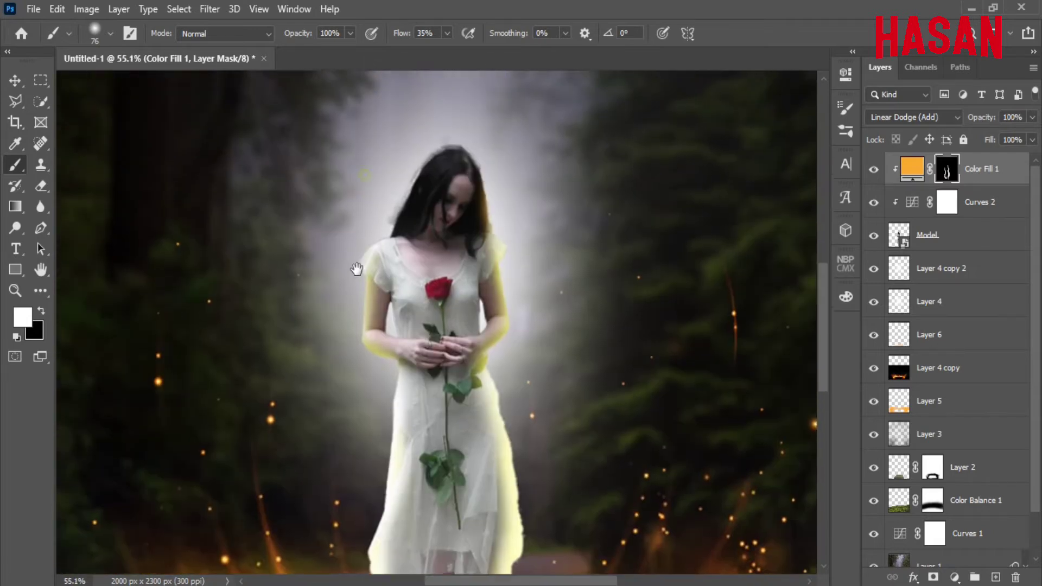
Set the brush flow to 59% for painting the rim light on the fill mask
mouse_move(363, 331)
left_mouse_down()
mouse_move(363, 262)
mouse_move(405, 209)
left_mouse_up()
key("ctrl+z")
scroll(395, 309, "down", 5)
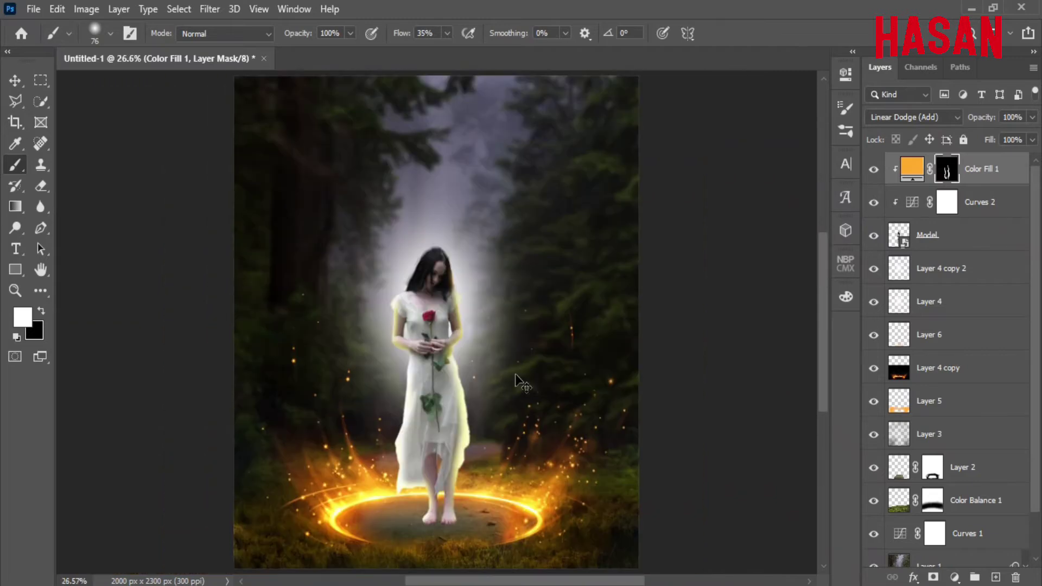
scroll(440, 399, "up", 3)
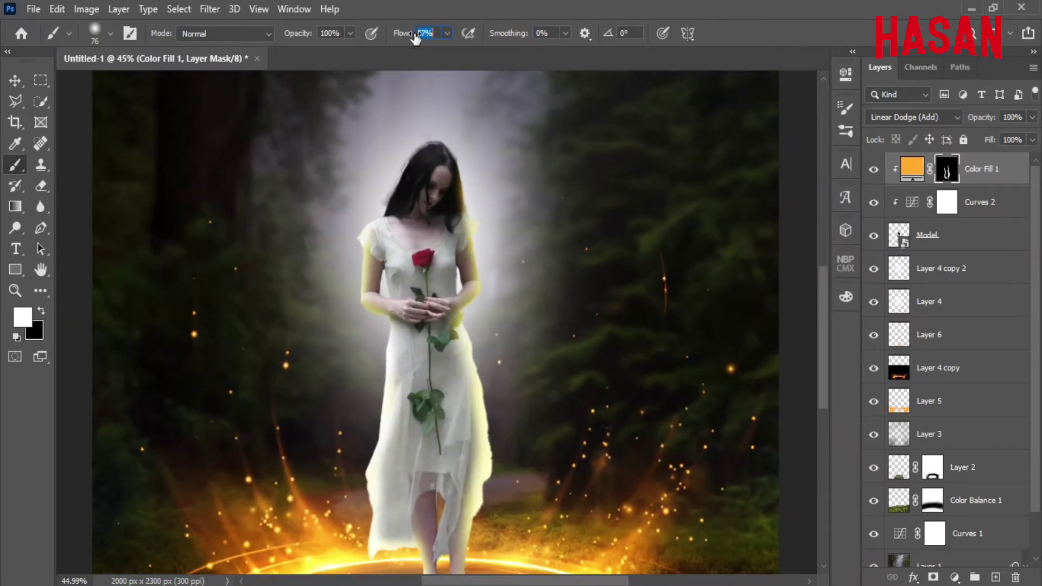
scroll(496, 322, "down", 2)
scroll(467, 303, "up", 2)
mouse_move(408, 396)
left_mouse_down()
mouse_move(434, 353)
mouse_move(422, 311)
left_mouse_up()
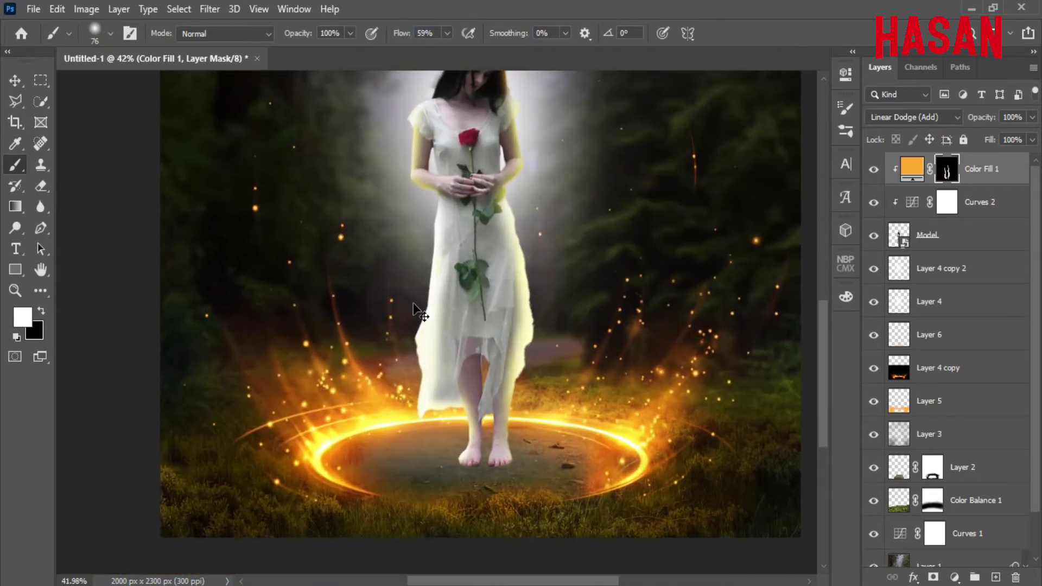
key("ctrl+z")
Keep the fill layer in Linear Dodge (Add), change its color to a deeper orange, and target its mask
left_click(958, 117)
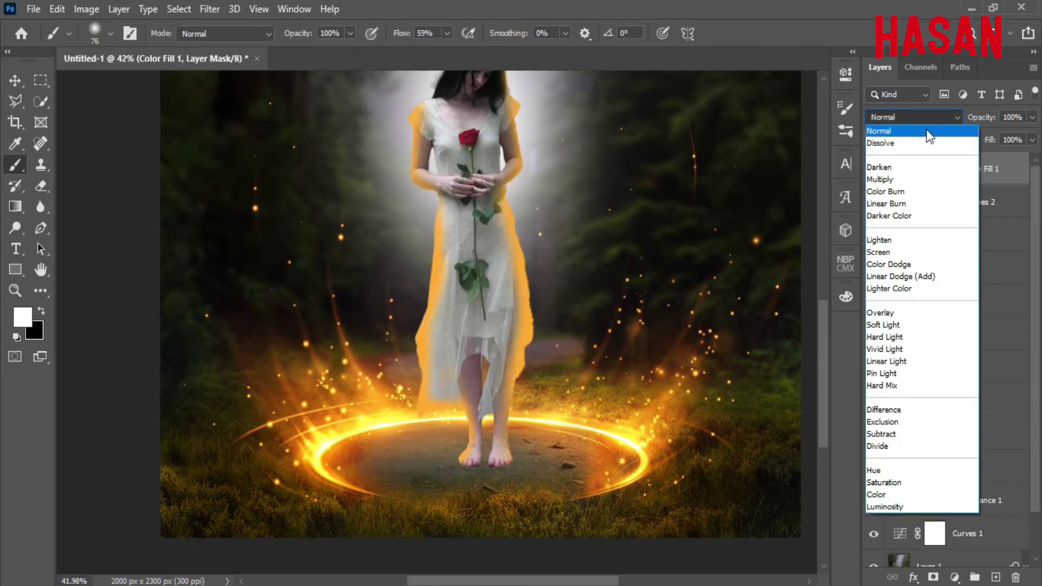
left_click(927, 276)
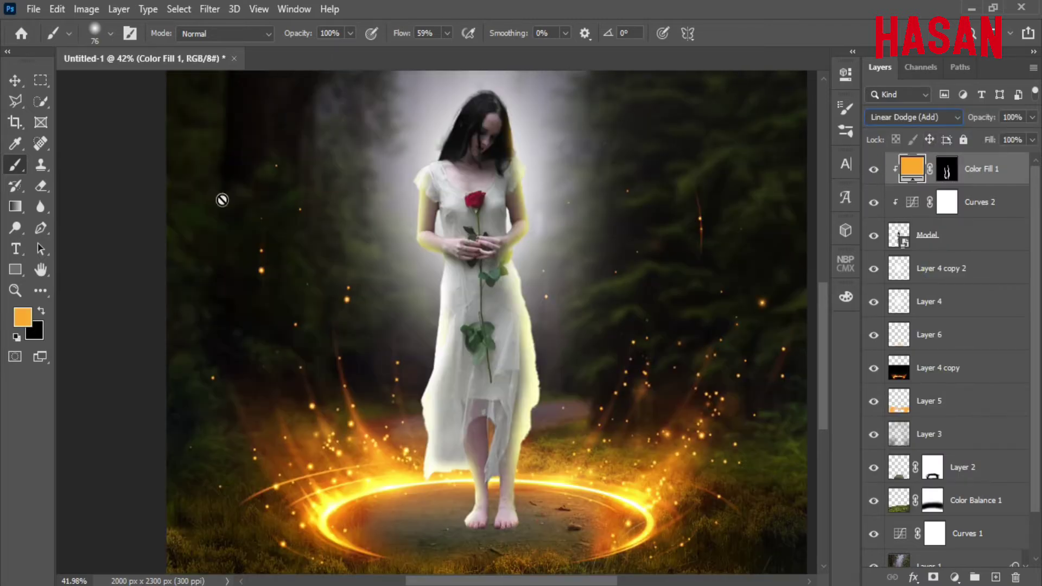
left_click(947, 169)
left_click_drag(564, 349, 573, 349)
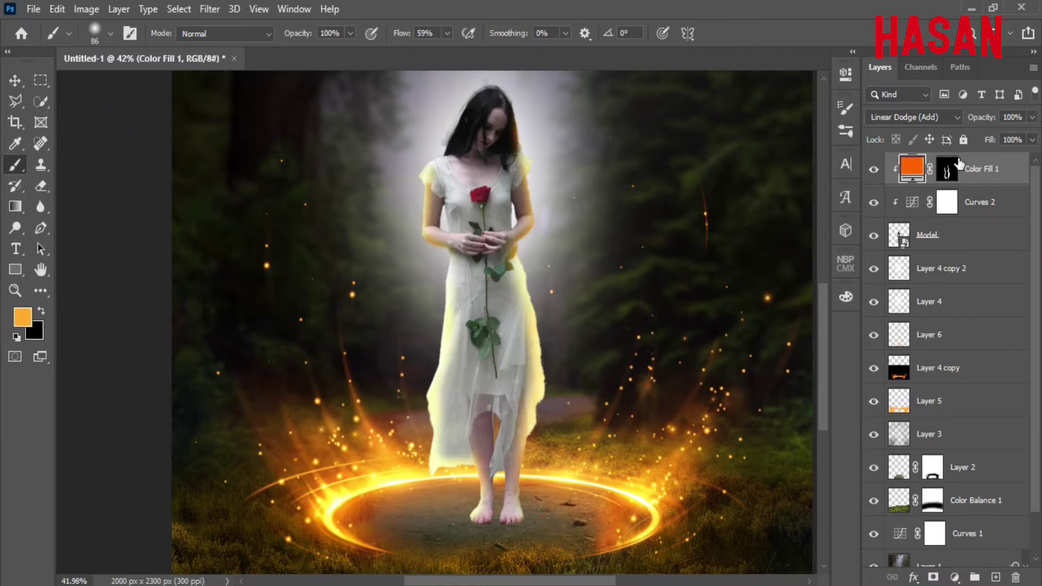
left_click(947, 169)
Paint white on the fill mask to strengthen the orange rim light along the outer arm, the legs, and the feet
left_click_drag(549, 339, 556, 339)
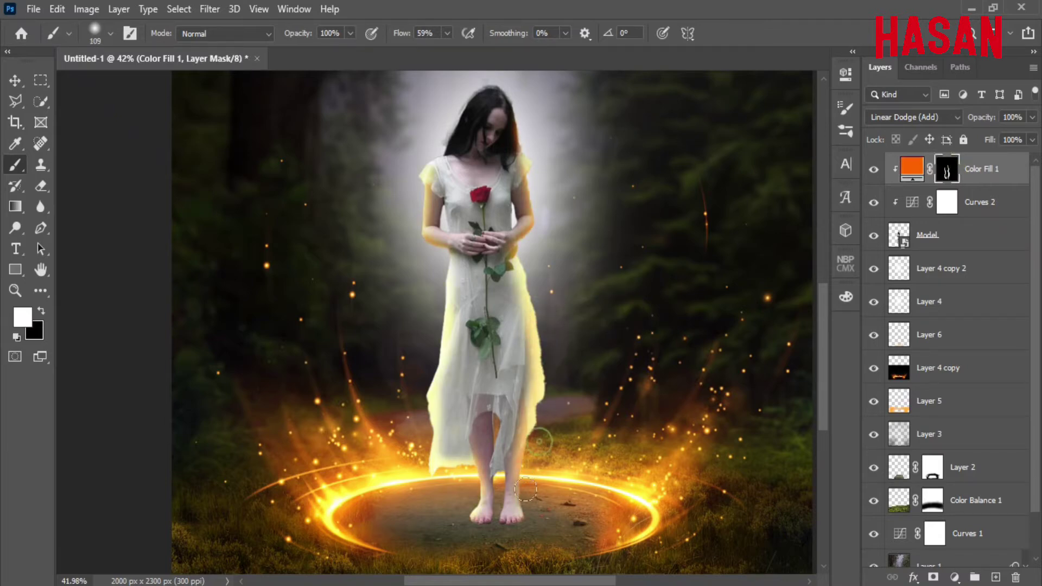
left_click_drag(543, 173, 543, 216)
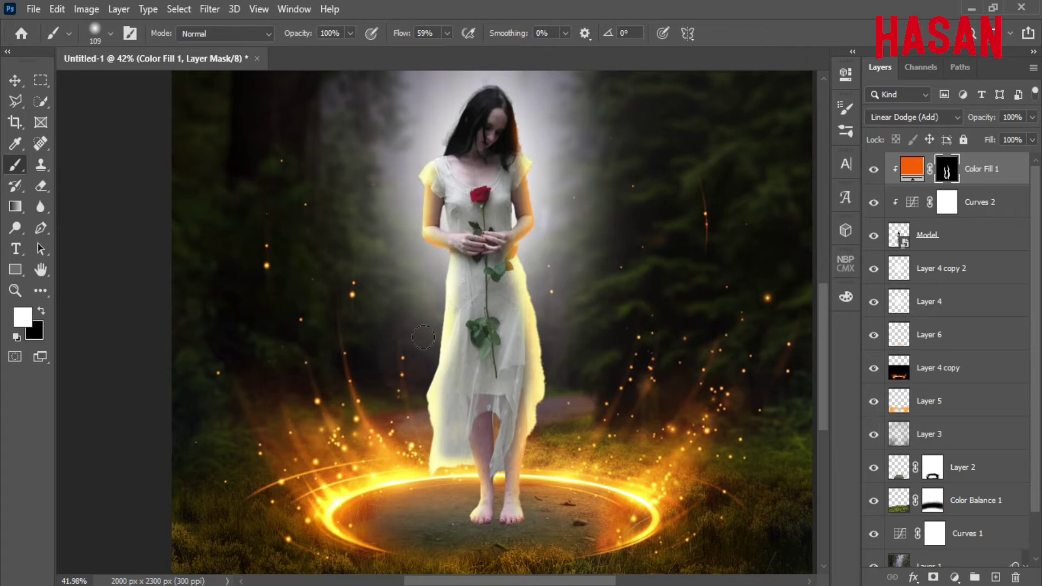
left_click_drag(488, 495, 524, 493)
left_click_drag(500, 442, 434, 443)
left_click_drag(434, 444, 395, 396)
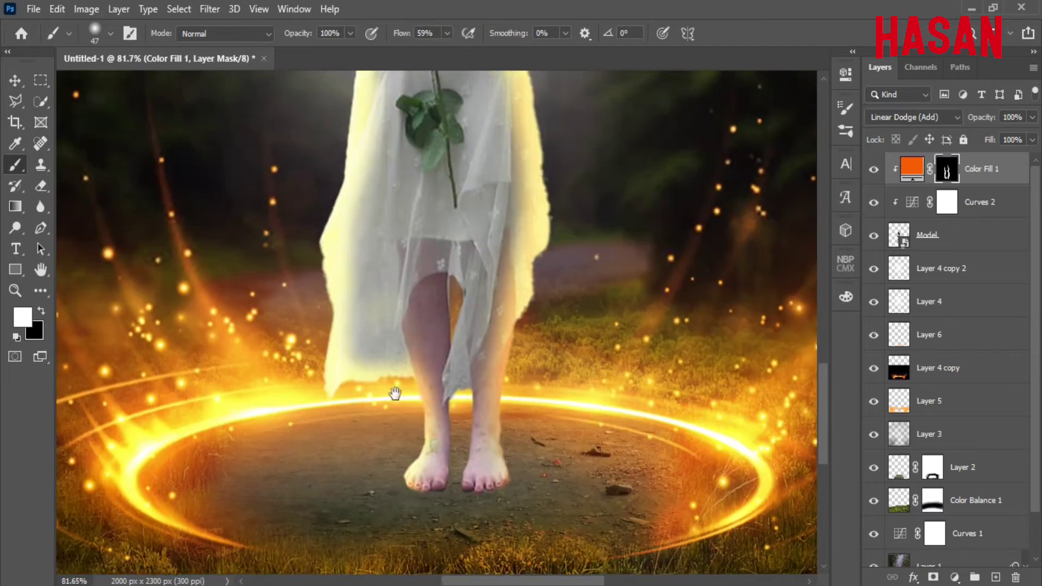
left_click_drag(513, 480, 466, 522)
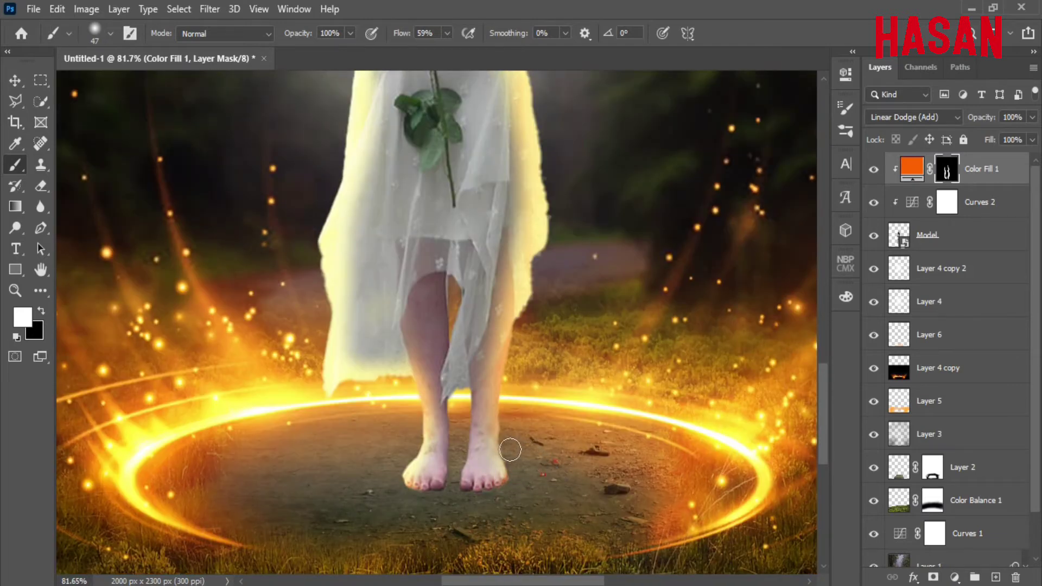
key("ctrl+0")
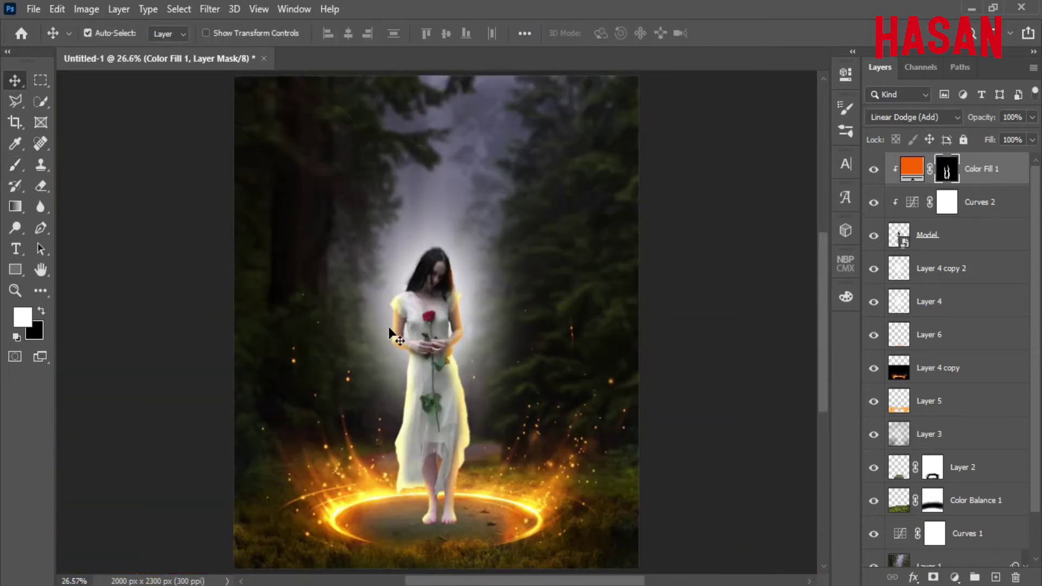
Create a clipped Linear Dodge (Add) layer above Curves 2, filled with the neutral black
left_click(977, 205)
left_click(119, 9)
mouse_move(163, 22)
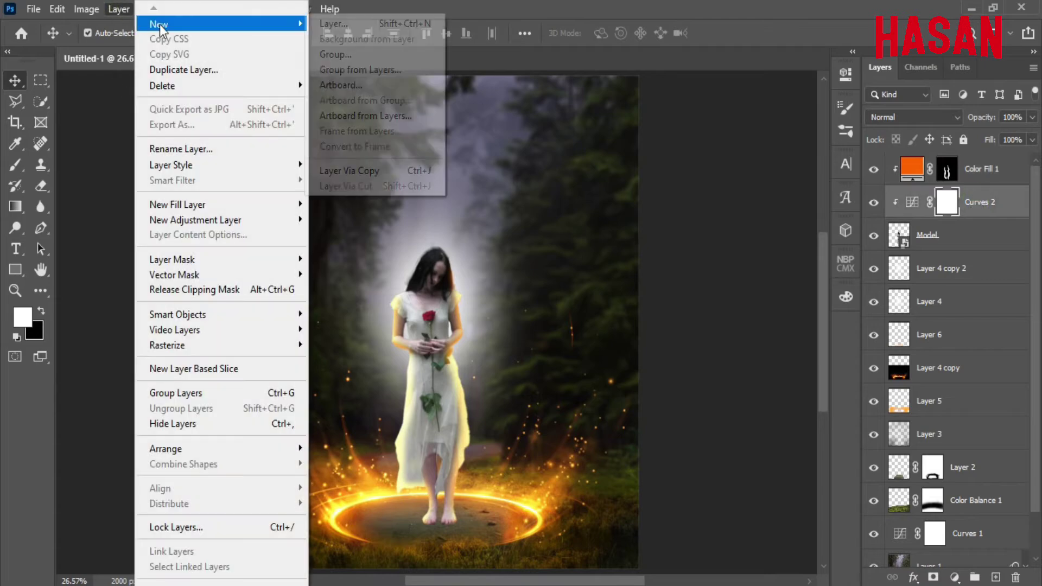
left_click(332, 23)
left_click(698, 194)
left_click(689, 307)
left_click(616, 214)
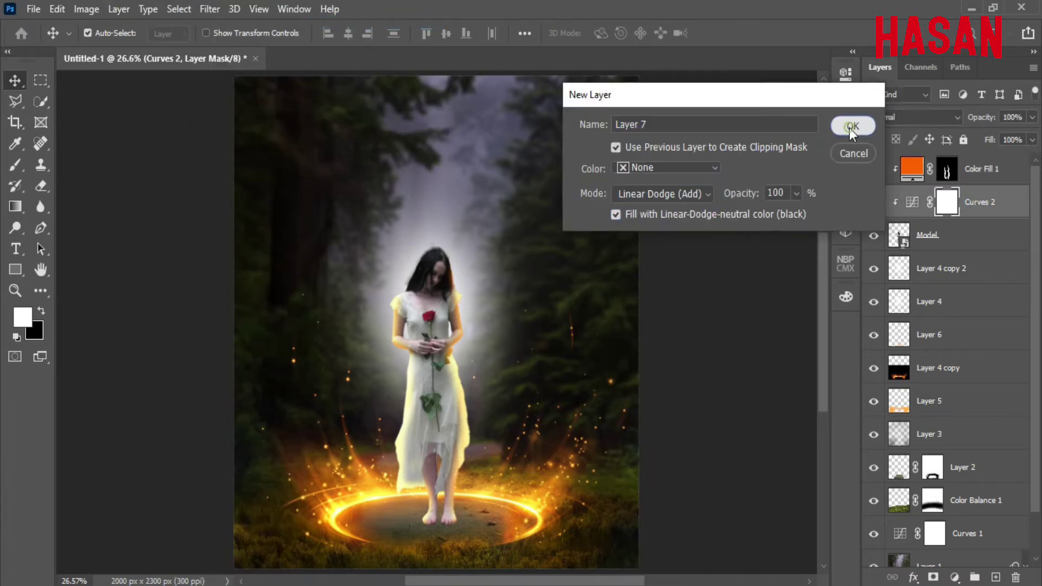
left_click(853, 126)
Set the foreground color to pure white and activate the Brush tool for the new layer
left_click(43, 311)
left_click(25, 318)
left_click_drag(636, 126, 624, 112)
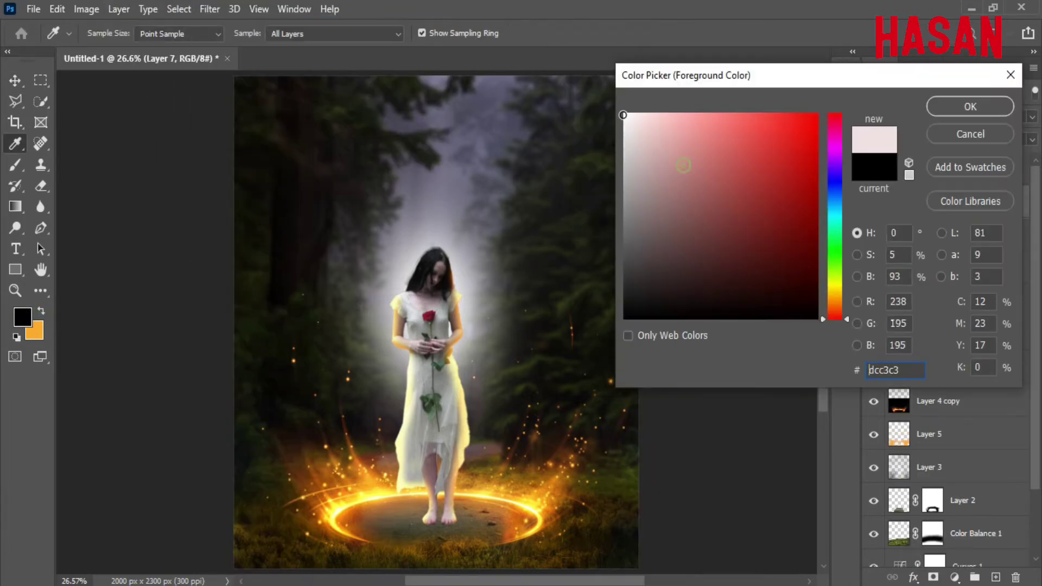
key("Return")
left_click_drag(440, 317, 493, 343)
left_click(16, 165)
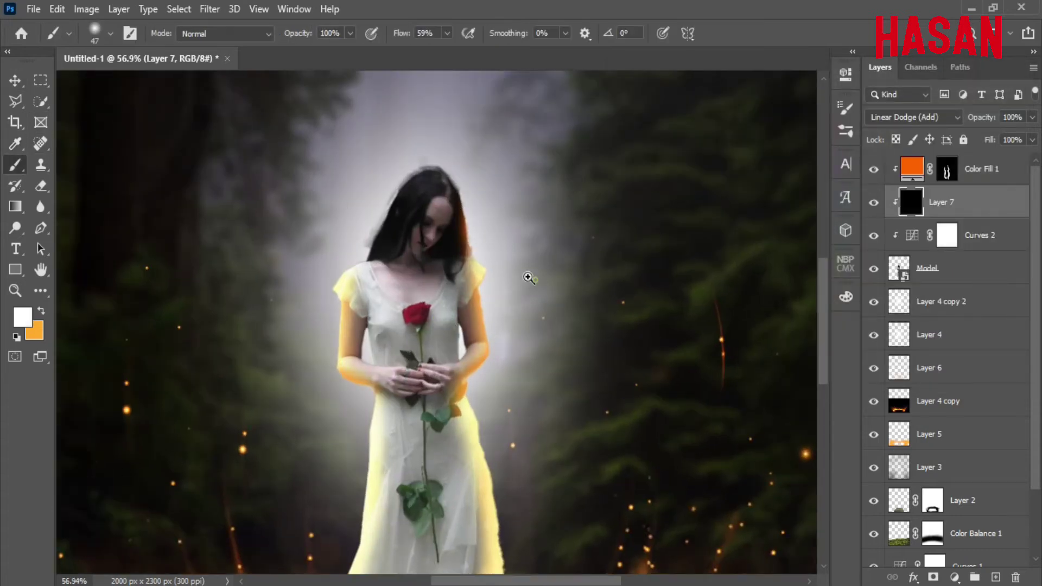
Paint soft white light along the lower leg with a 90 px brush at 20% flow
left_click_drag(531, 277, 516, 279)
mouse_move(553, 426)
left_mouse_down()
mouse_move(530, 364)
mouse_move(534, 277)
left_mouse_up()
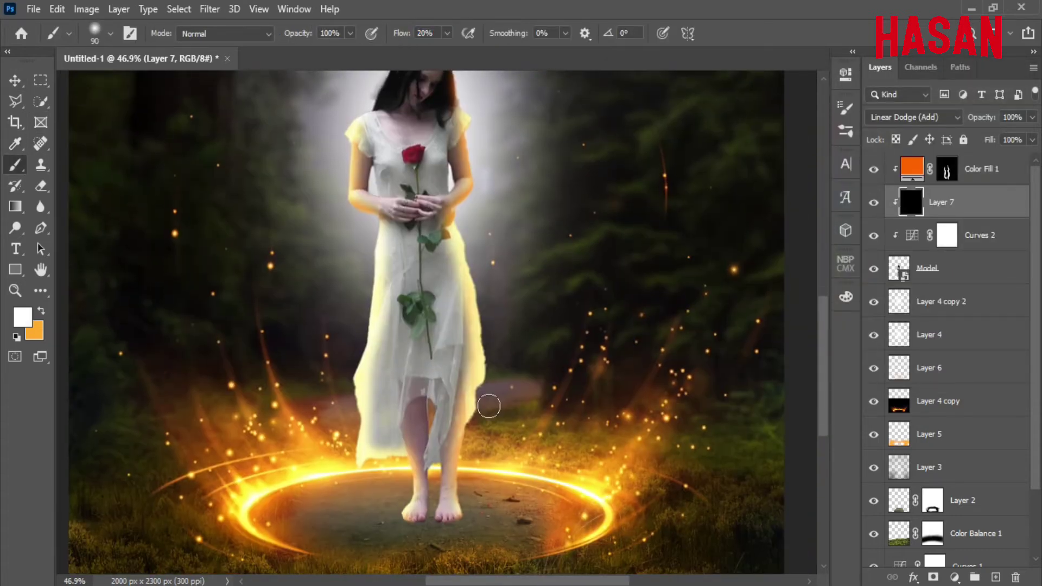
left_click_drag(474, 490, 476, 443)
scroll(489, 367, "up", 1)
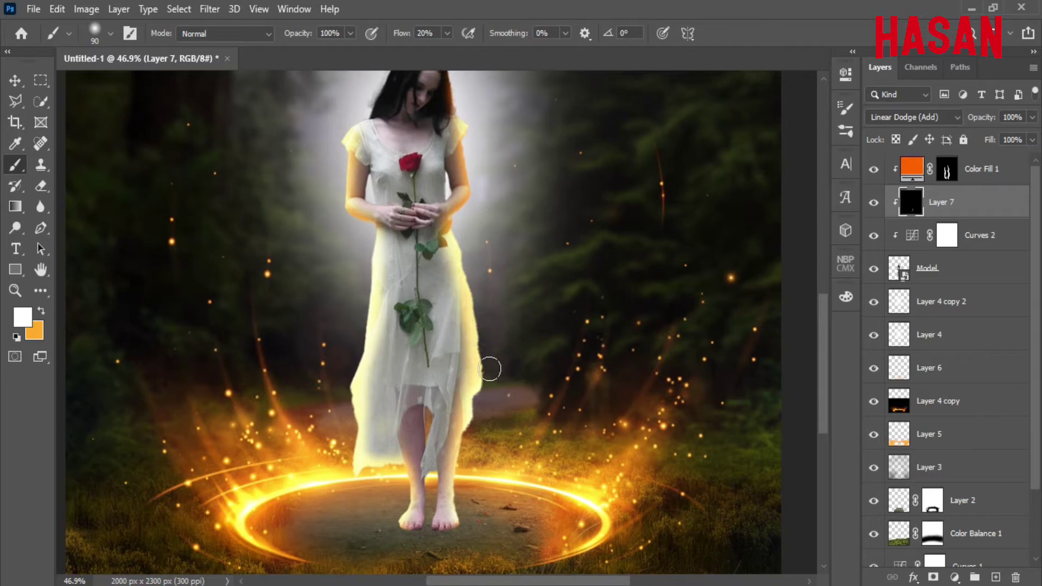
Paint white backlight around the top and sides of the hair and onto the shoulder at 29% flow
scroll(510, 183, "up", 5)
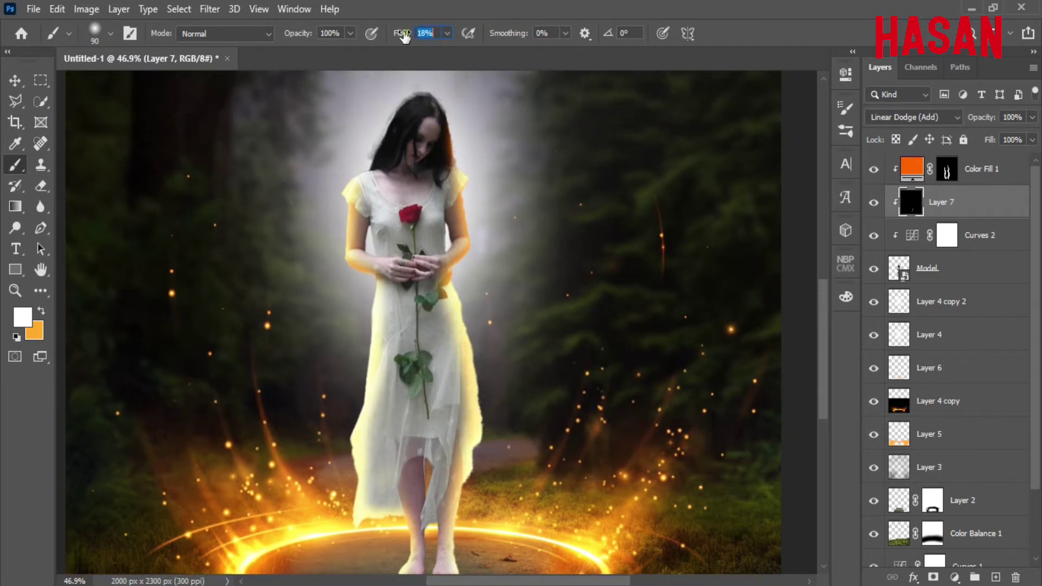
scroll(462, 195, "up", 3)
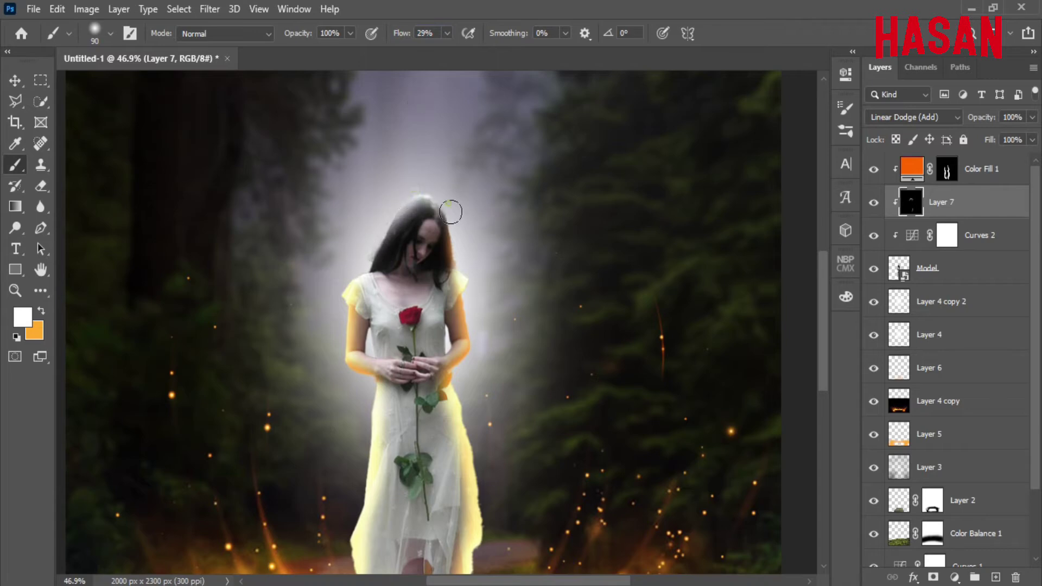
left_click(458, 285, "ctrl")
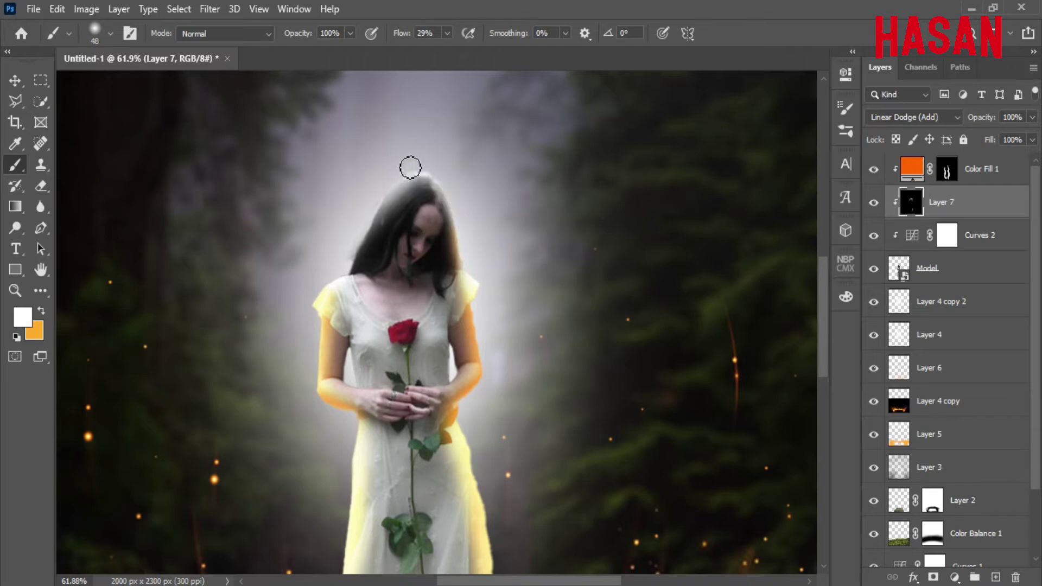
mouse_move(382, 198)
left_mouse_down()
mouse_move(332, 272)
mouse_move(351, 263)
mouse_move(291, 322)
left_mouse_up()
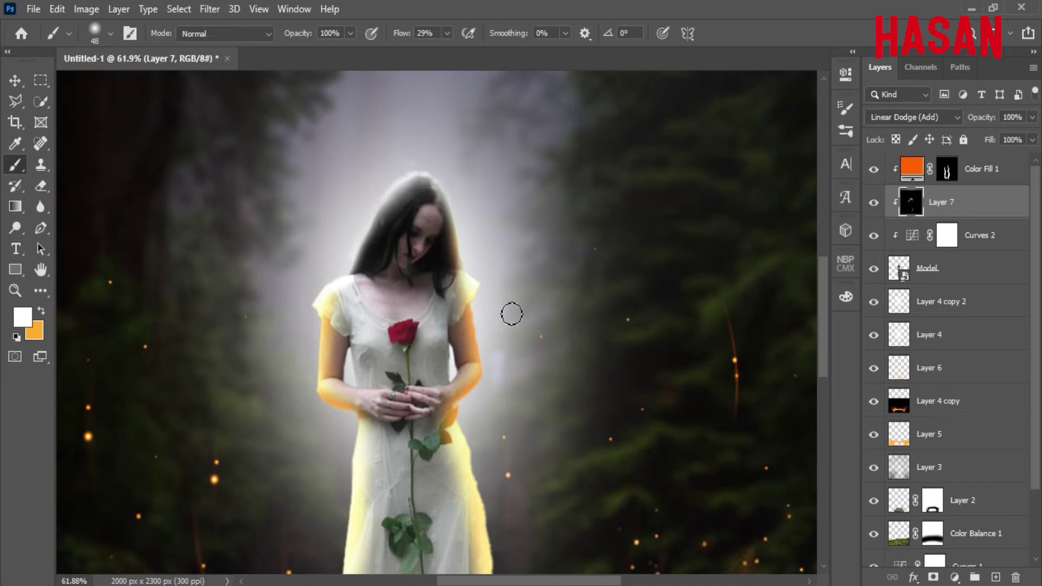
Paint thin white light around the gap between the waist and the arm on the right, using a 13 px brush at 11% flow
left_click_drag(468, 337, 521, 347)
left_click_drag(442, 384, 461, 259)
left_click_drag(491, 273, 454, 290)
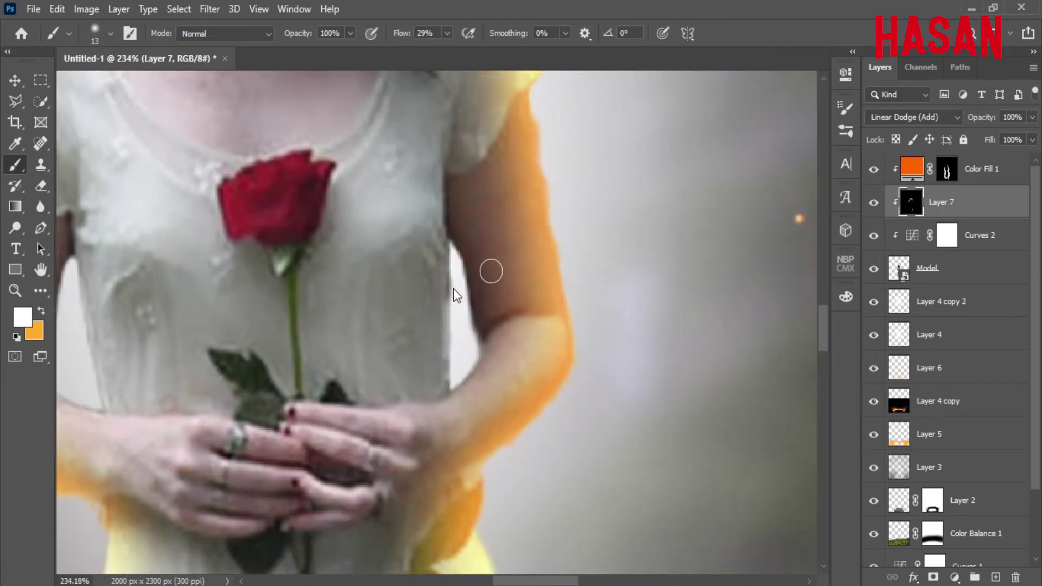
left_click_drag(453, 247, 469, 270)
key("ctrl+z")
left_click_drag(404, 37, 388, 38)
mouse_move(455, 241)
left_mouse_down()
mouse_move(481, 327)
mouse_move(454, 391)
left_mouse_up()
left_click_drag(453, 247, 452, 391)
left_click_drag(380, 312, 440, 273)
key("ctrl+z")
Paint the same thin white light around the gap between the waist and the arm on the left
left_click_drag(514, 331, 688, 344)
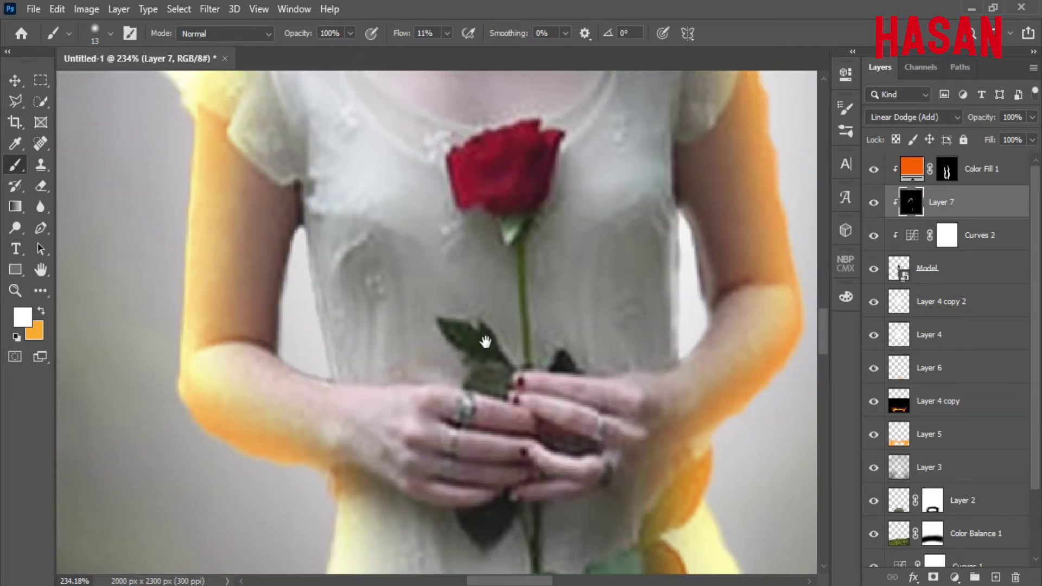
mouse_move(303, 225)
left_mouse_down()
mouse_move(286, 346)
mouse_move(341, 382)
left_mouse_up()
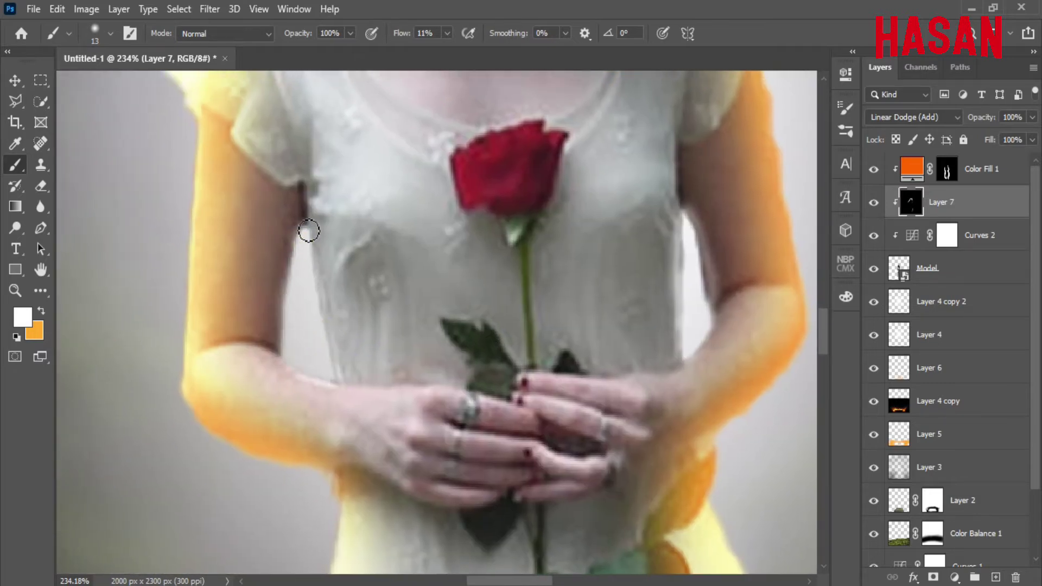
left_click_drag(308, 230, 336, 383)
mouse_move(294, 261)
left_mouse_down()
mouse_move(283, 344)
mouse_move(309, 216)
left_mouse_up()
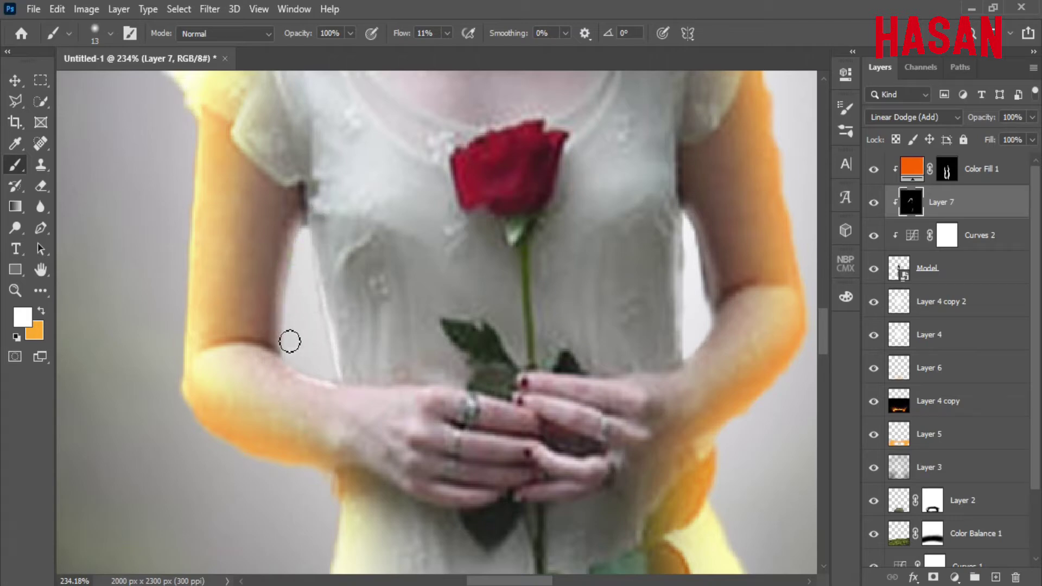
Paint faint white light along the outer edges of the dress down to its hem with a 58 px brush at 2% flow
key("ctrl+0")
scroll(516, 446, "up", 3)
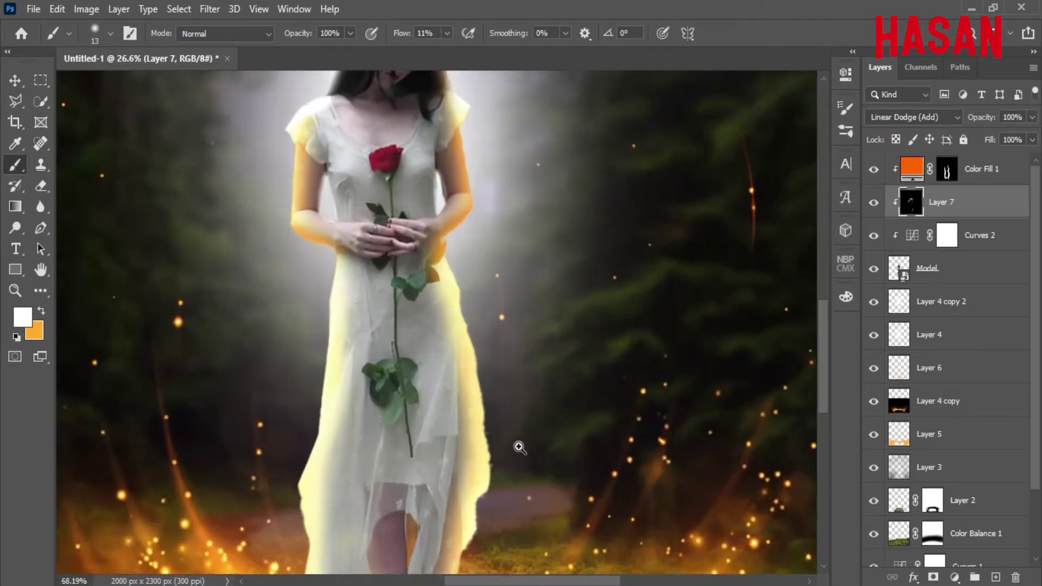
left_click_drag(455, 412, 500, 446)
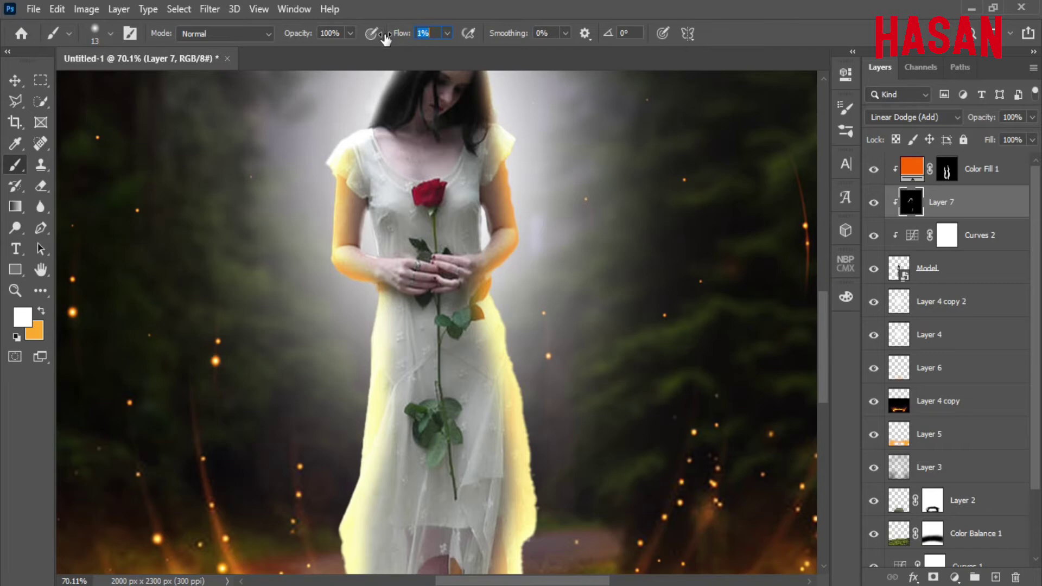
right_click(514, 267, "alt")
left_click_drag(500, 304, 445, 249)
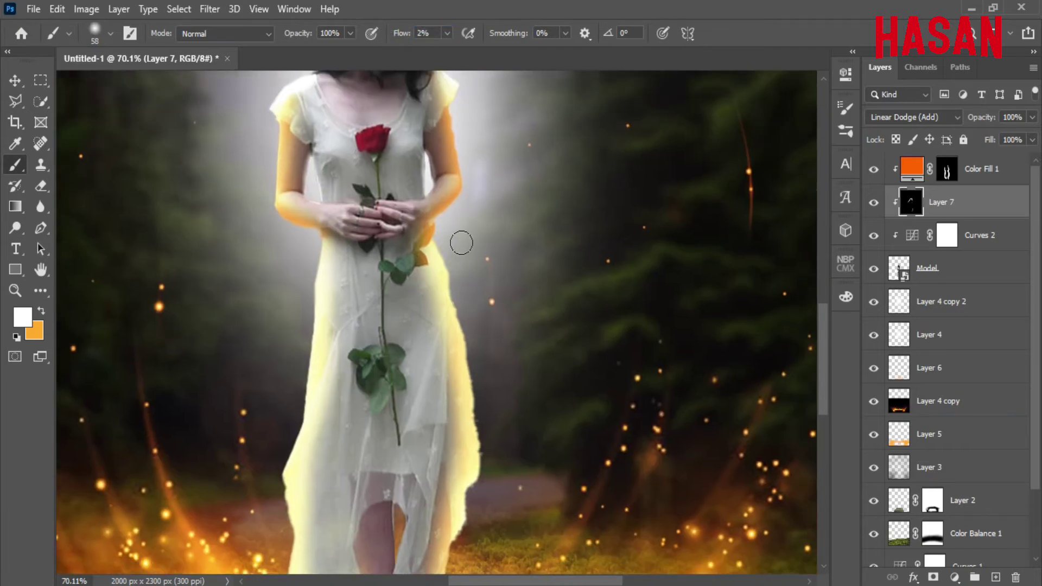
left_click_drag(526, 372, 563, 177)
left_click_drag(290, 186, 424, 372)
scroll(481, 267, "down", 5)
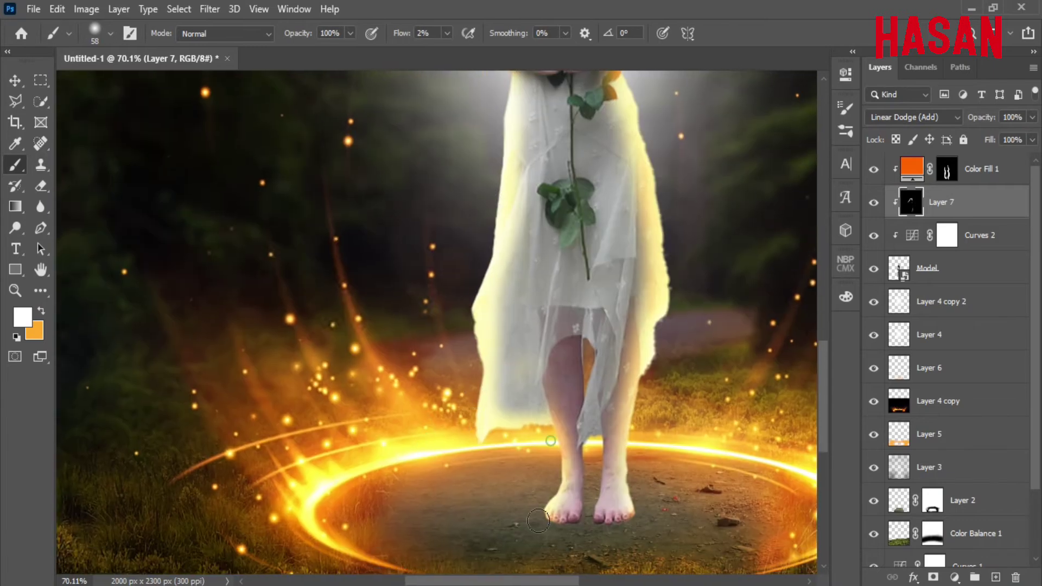
scroll(551, 456, "up", 3)
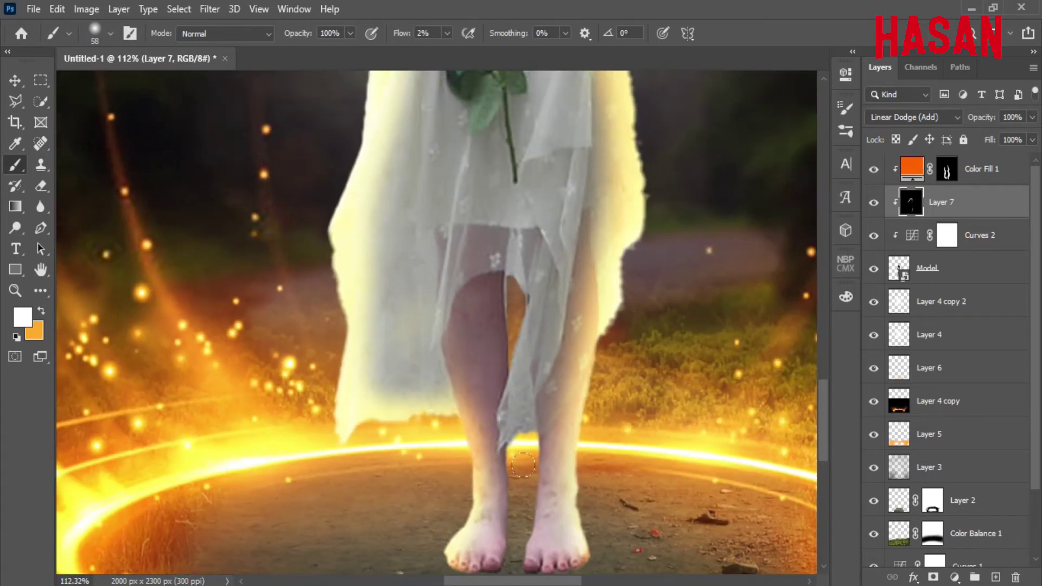
left_click(15, 81)
key("ctrl+0")
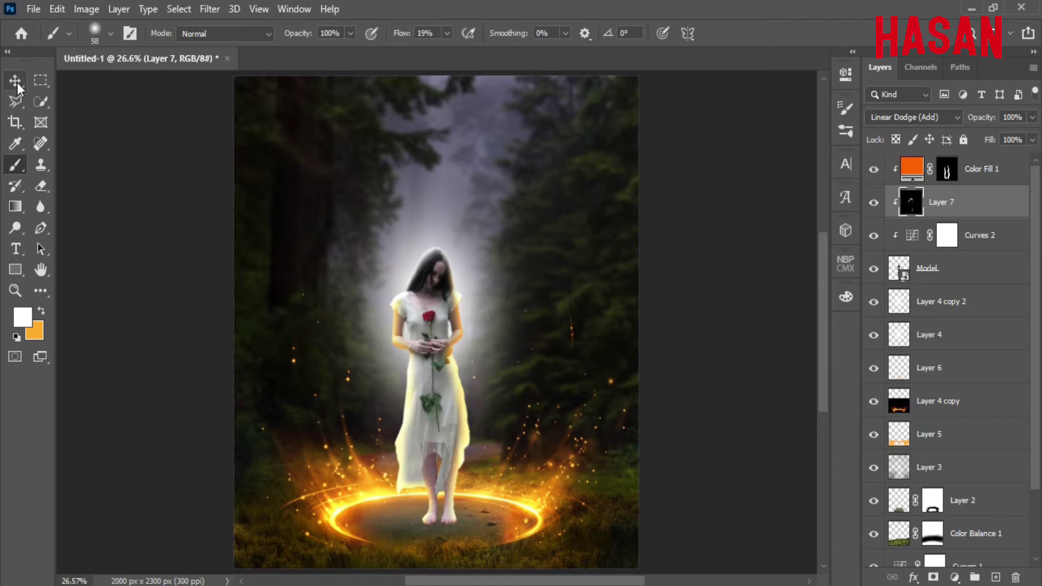
Create an Overlay layer filled with 50% gray above Color Fill 1 and clip it to the woman
left_click(17, 83)
left_click(979, 165)
left_click(122, 9)
mouse_move(237, 27)
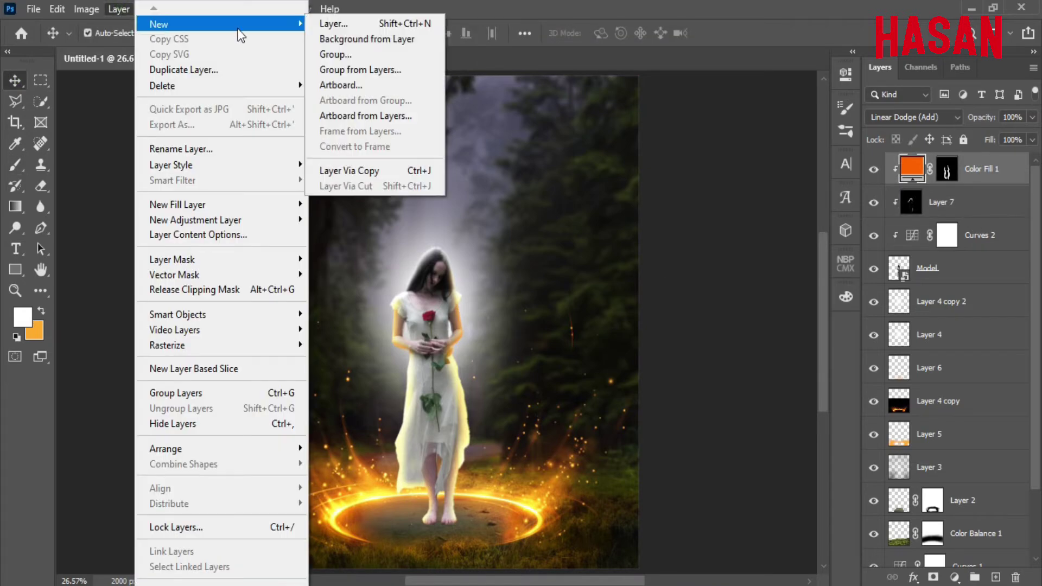
left_click(364, 22)
left_click(705, 193)
left_click(676, 337)
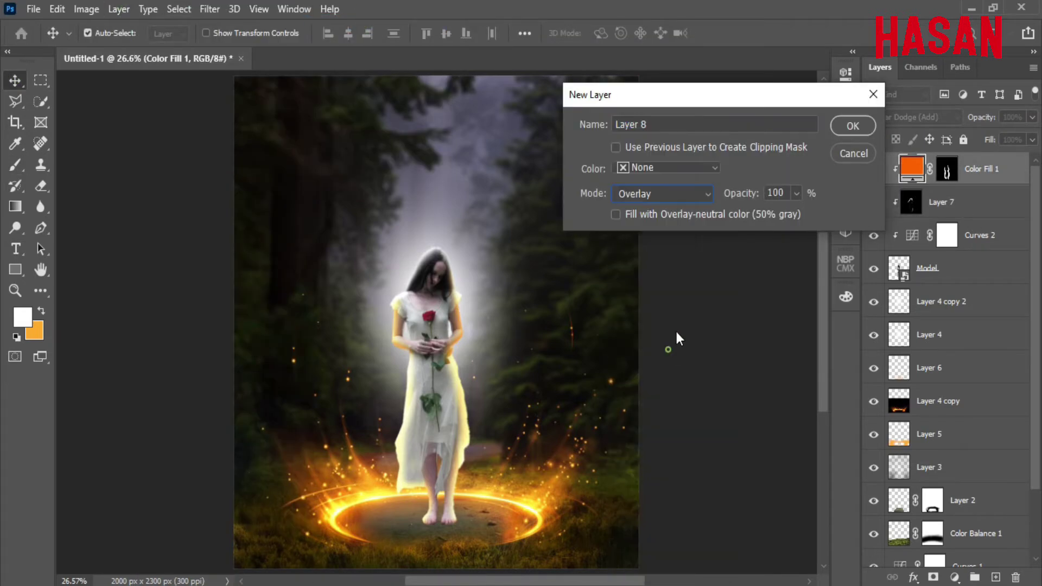
left_click(853, 126)
right_click(955, 169)
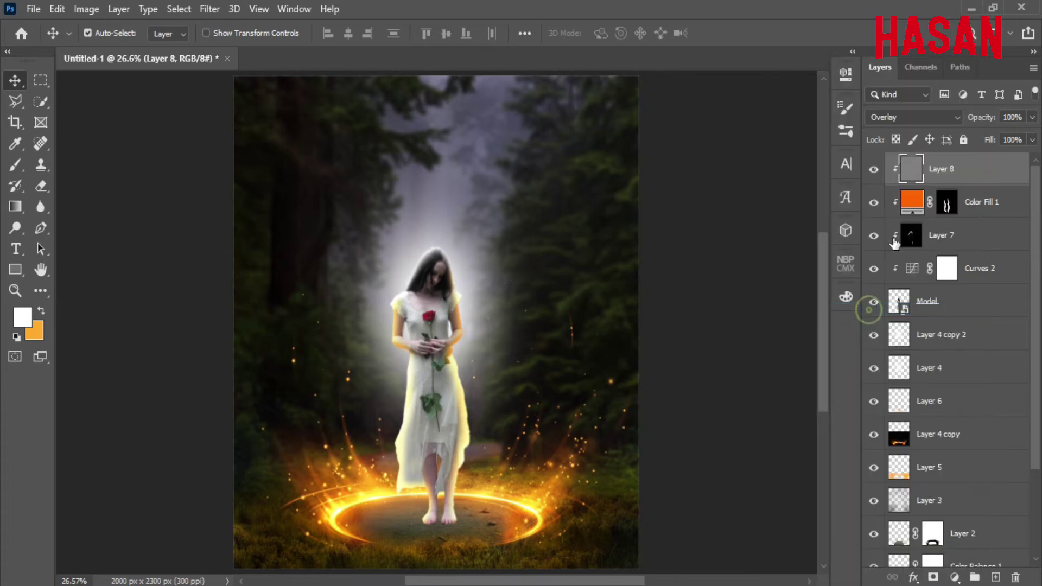
left_click(868, 312)
Dodge the midtones of both arms on the gray Overlay layer with a 23 px brush at 40% exposure
scroll(451, 347, "up", 5)
left_click(16, 228)
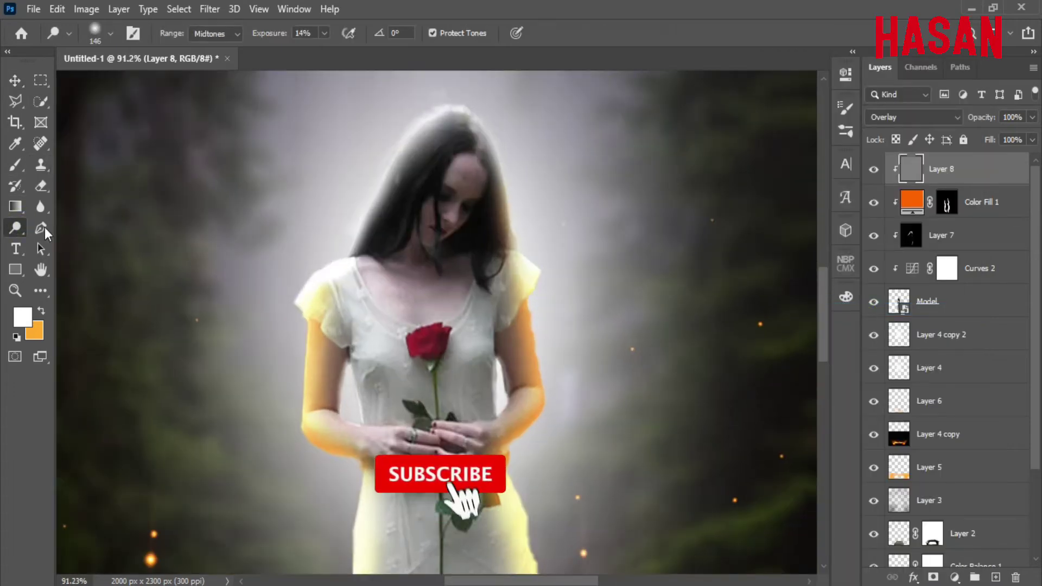
right_click(25, 224)
left_click(79, 228)
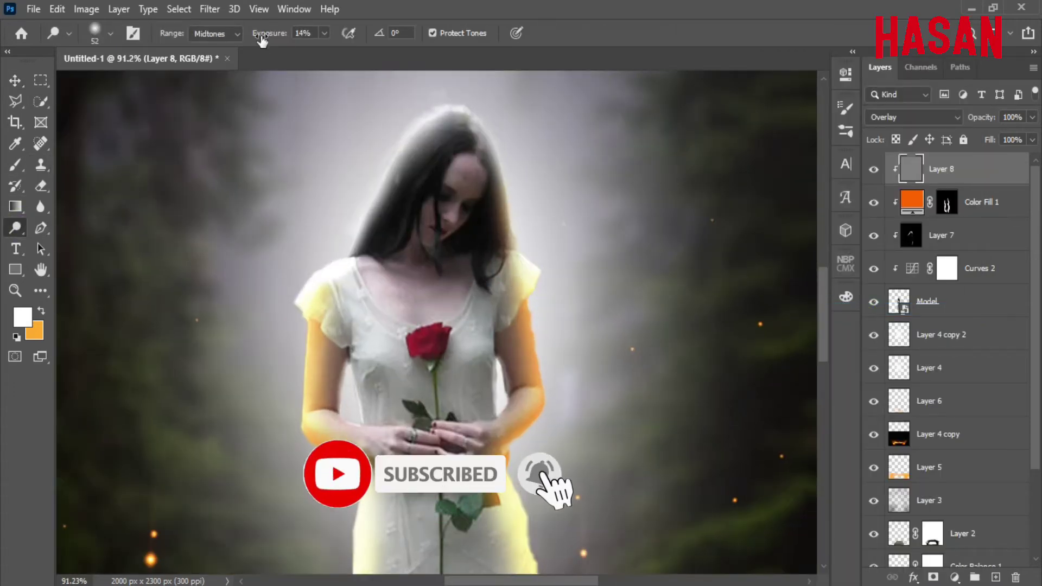
left_click_drag(266, 34, 280, 37)
scroll(519, 238, "up", 3)
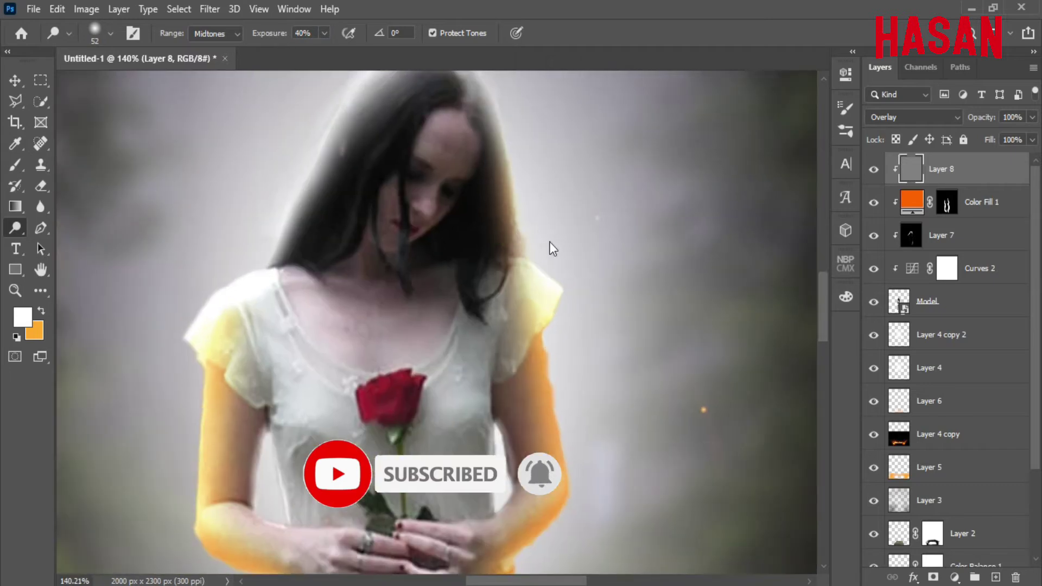
scroll(549, 242, "down", 3)
right_click(493, 329, "alt")
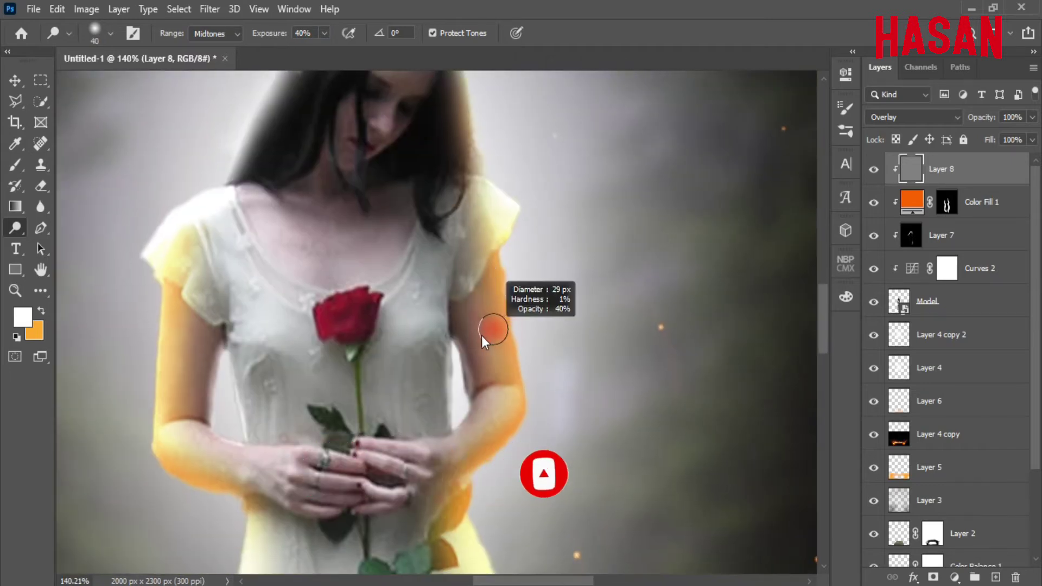
scroll(544, 296, "down", 3)
right_click(542, 296, "alt")
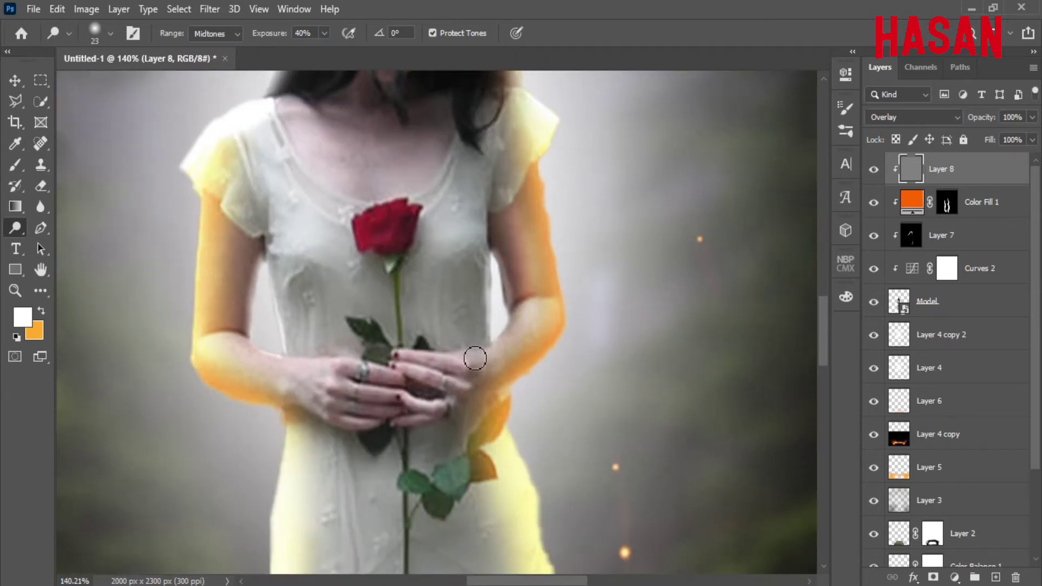
scroll(373, 302, "left", 3)
scroll(349, 338, "up", 2)
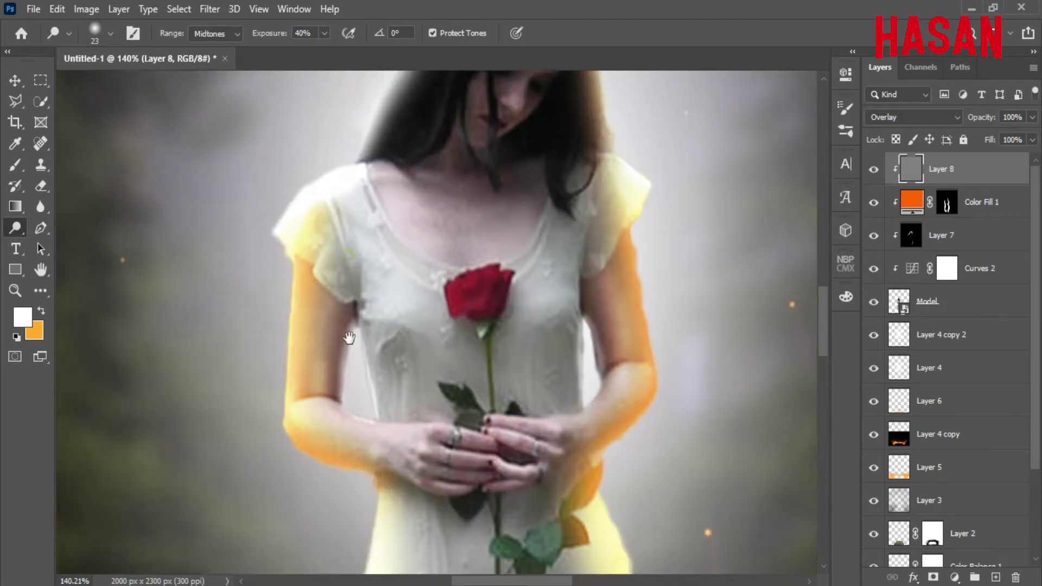
Dodge highlights on the woman's face, chest and hands with the same 23 px brush at 40% exposure
scroll(349, 338, "up", 4)
scroll(372, 407, "right", 2)
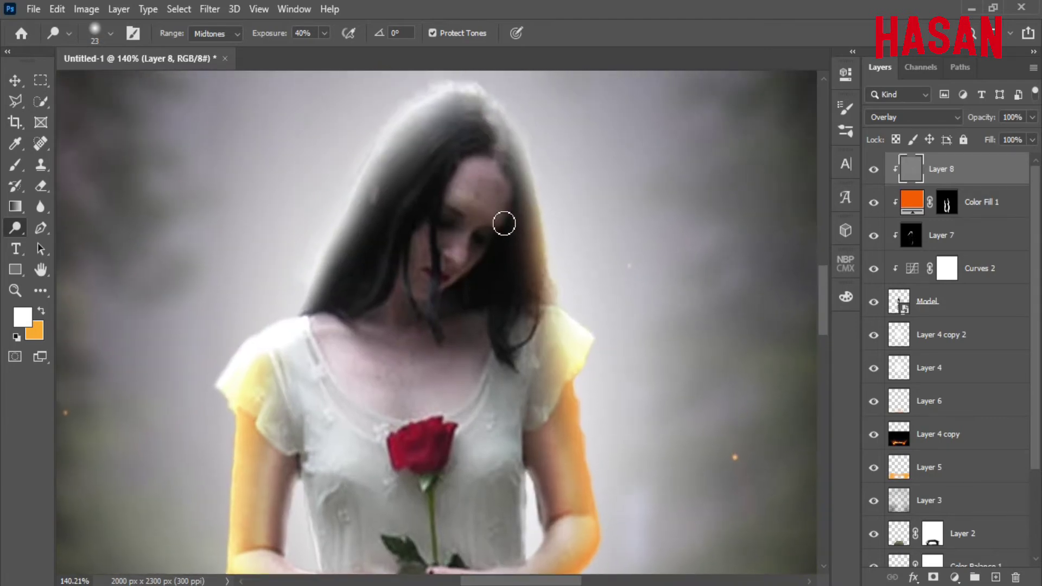
mouse_move(505, 224)
left_mouse_down()
mouse_move(445, 194)
mouse_move(497, 217)
left_mouse_up()
scroll(551, 301, "down", 2)
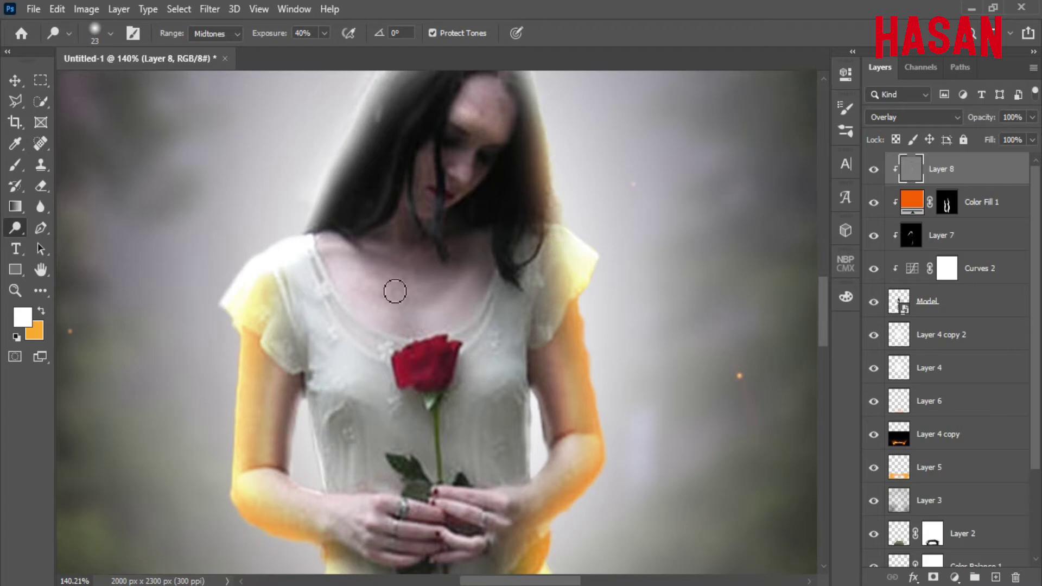
scroll(487, 335, "down", 4)
scroll(451, 355, "right", 2)
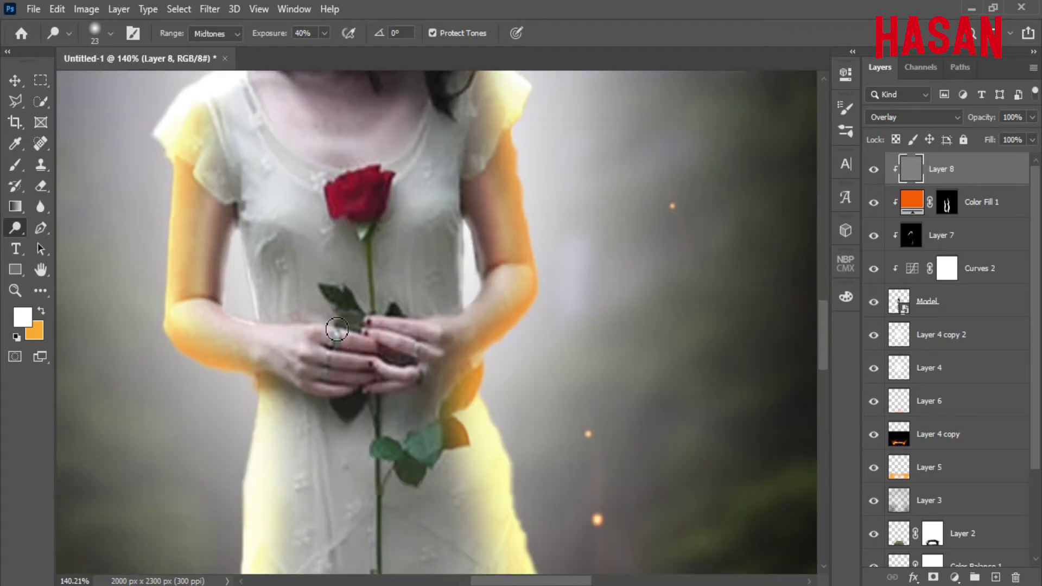
scroll(372, 365, "down", 2)
scroll(373, 365, "left", 2)
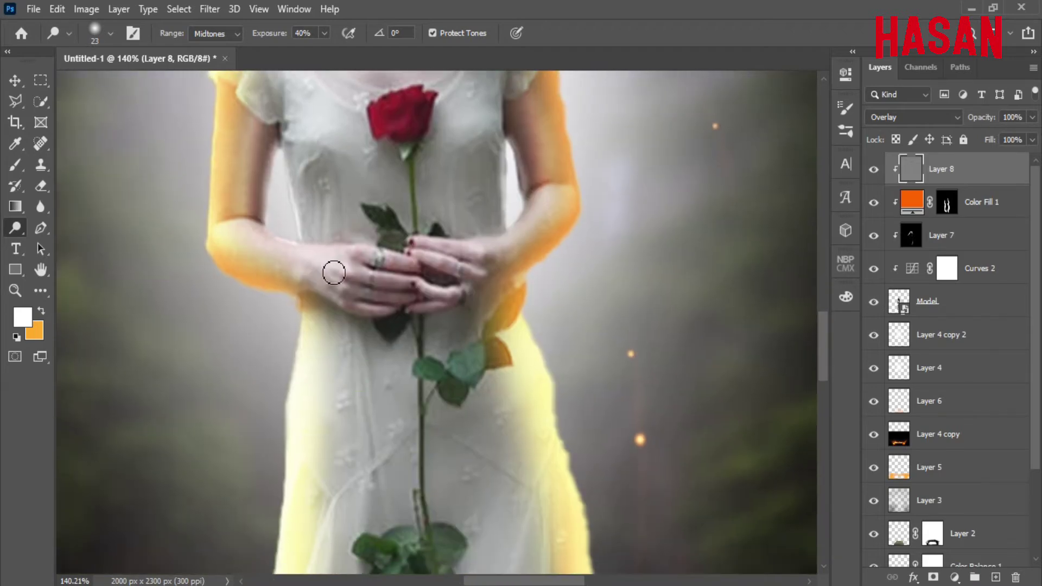
Dodge highlights on both feet and ankles at 40% exposure
scroll(448, 270, "down", 2)
scroll(448, 270, "right", 2)
scroll(414, 302, "down", 4)
scroll(507, 424, "left", 3)
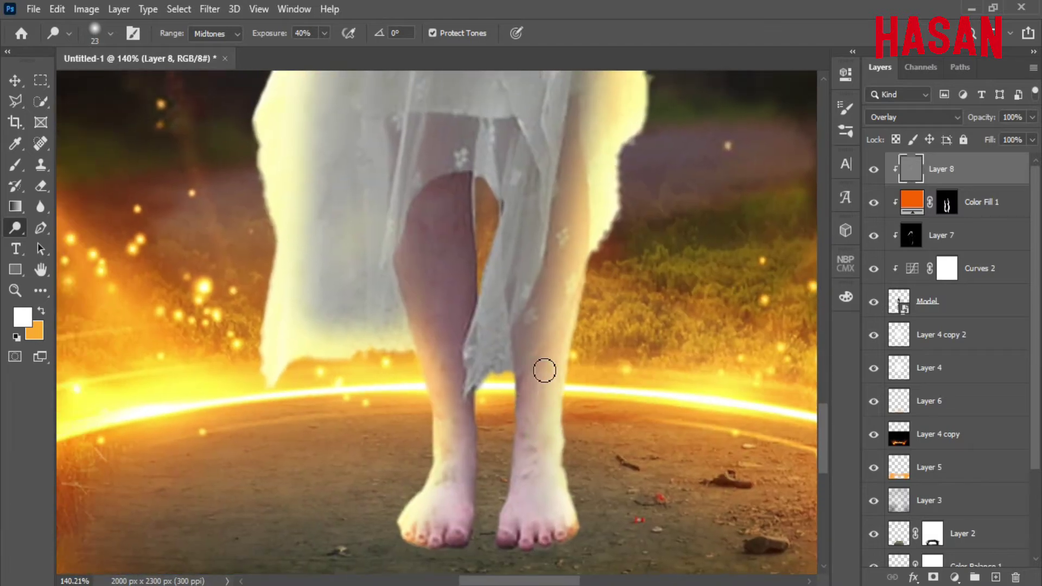
mouse_move(538, 442)
left_mouse_down()
mouse_move(530, 508)
mouse_move(512, 533)
left_mouse_up()
left_click_drag(543, 470, 544, 504)
left_click_drag(465, 432, 509, 465)
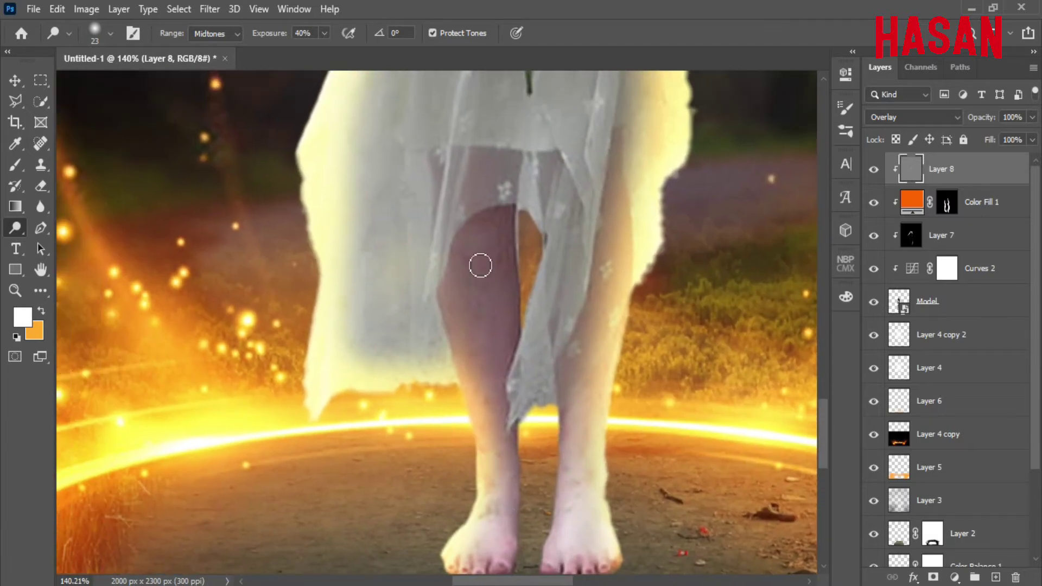
Dodge highlights down the bare leg on the left, from below the dress to the ankle
left_click_drag(461, 256, 486, 391)
mouse_move(456, 238)
left_mouse_down()
mouse_move(484, 383)
mouse_move(464, 265)
mouse_move(507, 443)
left_mouse_up()
mouse_move(506, 487)
left_mouse_down()
mouse_move(503, 434)
mouse_move(509, 481)
left_mouse_up()
scroll(508, 489, "down", 3)
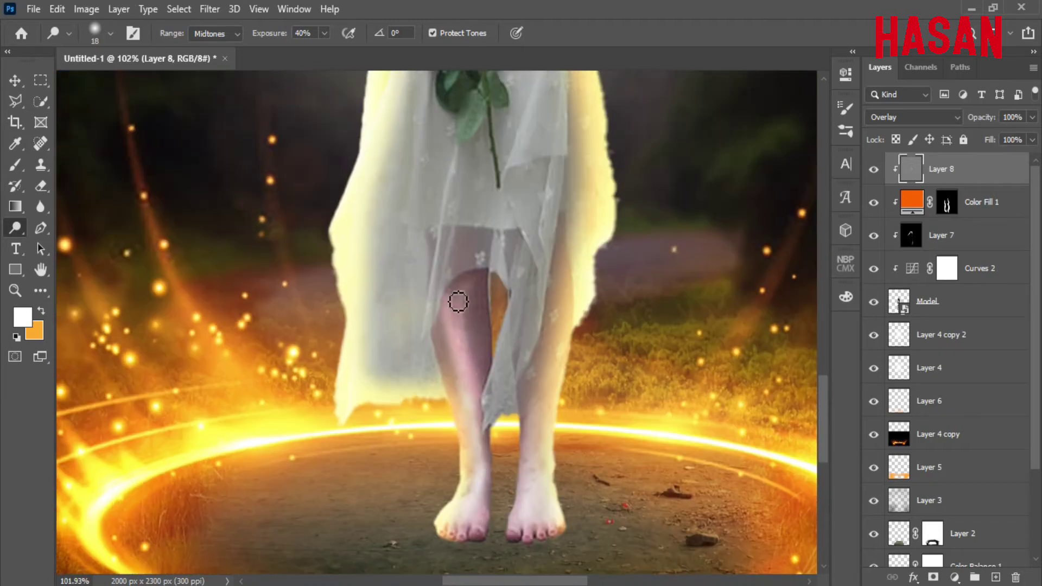
Refine the highlight along the same bare leg, lowering the dodge exposure to 10% and enlarging the brush to 33 px
mouse_move(448, 326)
left_mouse_down()
mouse_move(471, 278)
mouse_move(460, 313)
mouse_move(471, 391)
left_mouse_up()
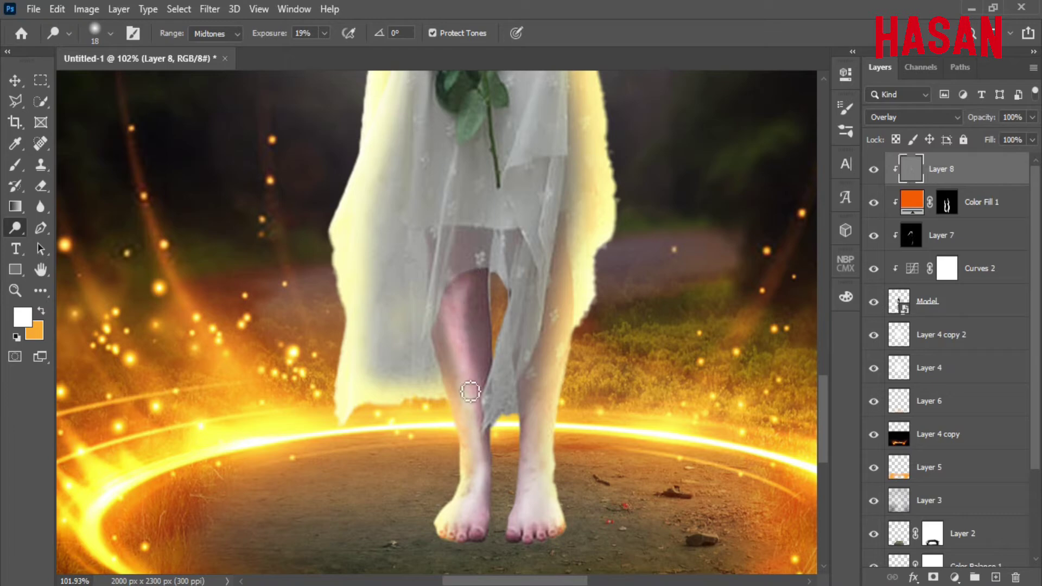
key("bracketright")
key("bracketright")
key("bracketright")
mouse_move(440, 288)
left_mouse_down()
mouse_move(474, 330)
mouse_move(476, 362)
left_mouse_up()
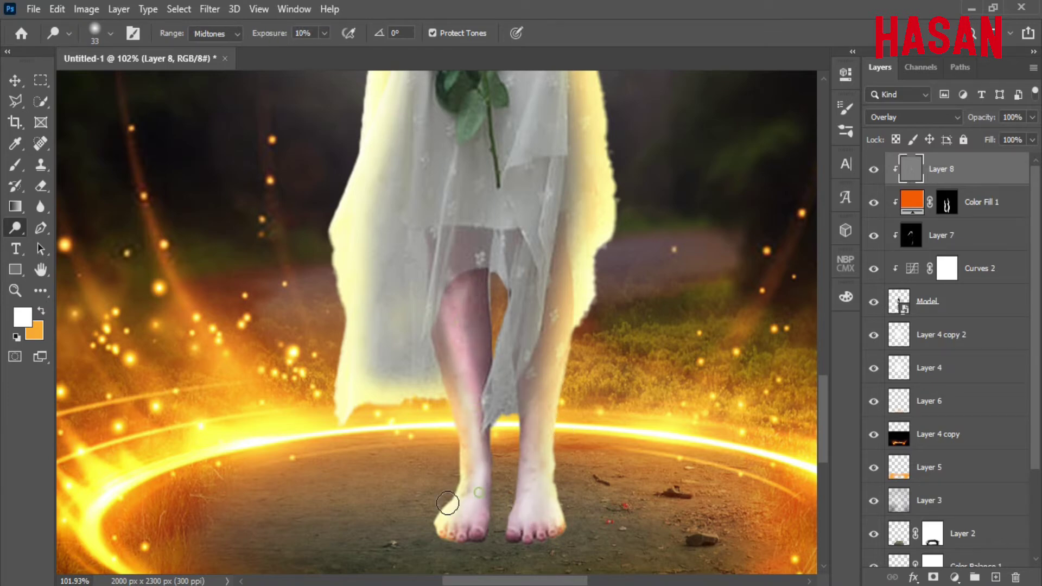
key("ctrl+0")
Create a new empty layer above Layer 4 copy 2, directly beneath the Model layer
left_click(15, 80)
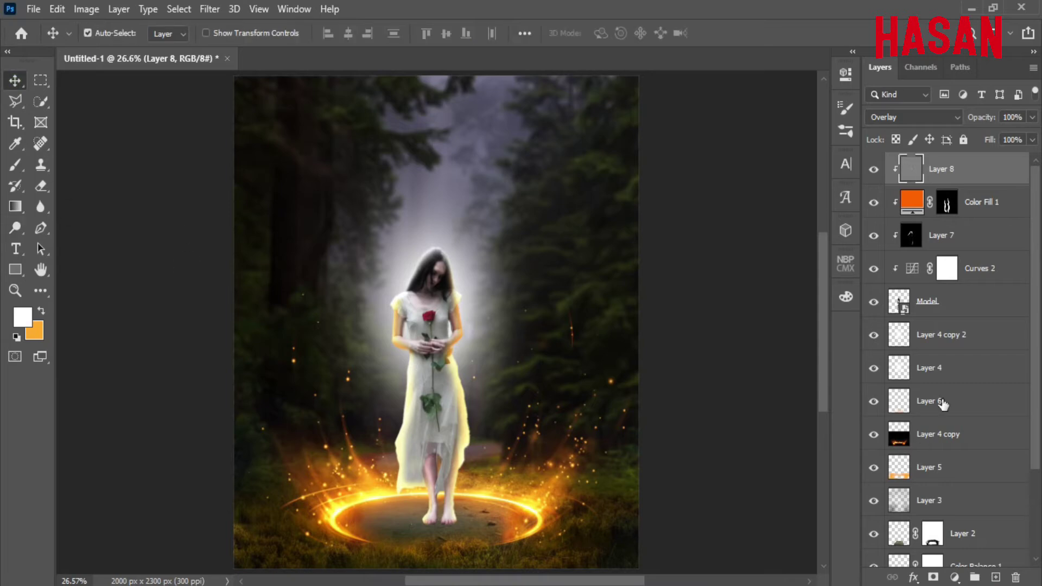
left_click(968, 302)
left_click(989, 332)
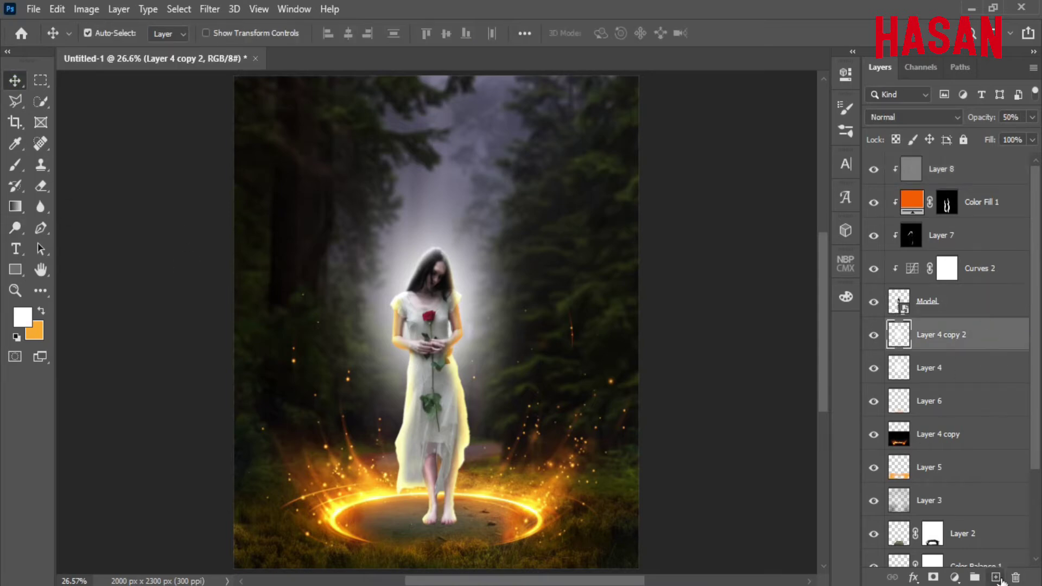
left_click(996, 577)
Paint a soft black contact shadow on the ground around both feet with a 55 px brush at 5% flow
scroll(429, 526, "up", 5)
left_click(15, 164)
left_click(22, 318)
left_click(630, 380)
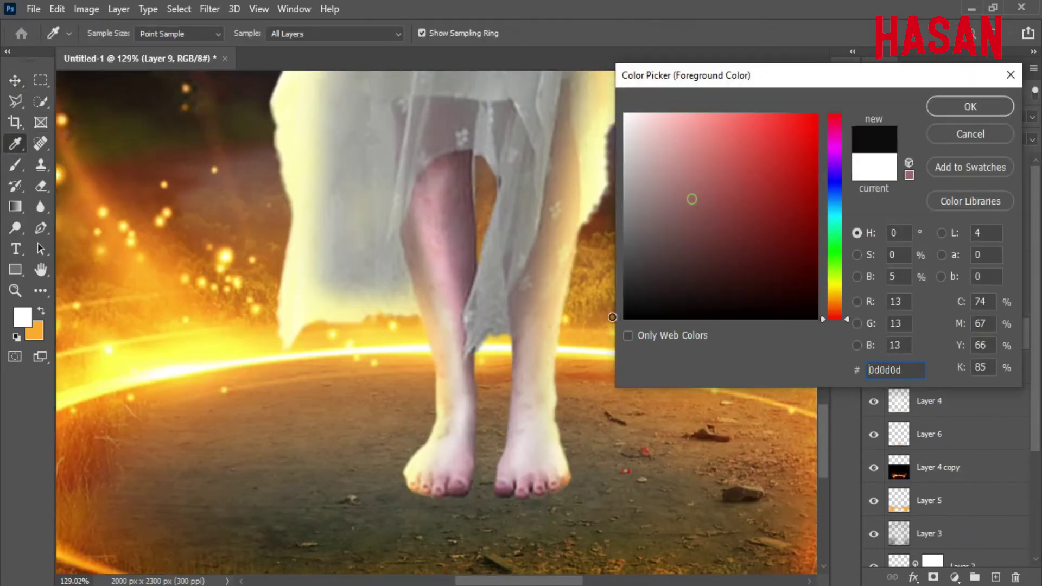
left_click(937, 105)
left_click_drag(543, 272, 516, 272)
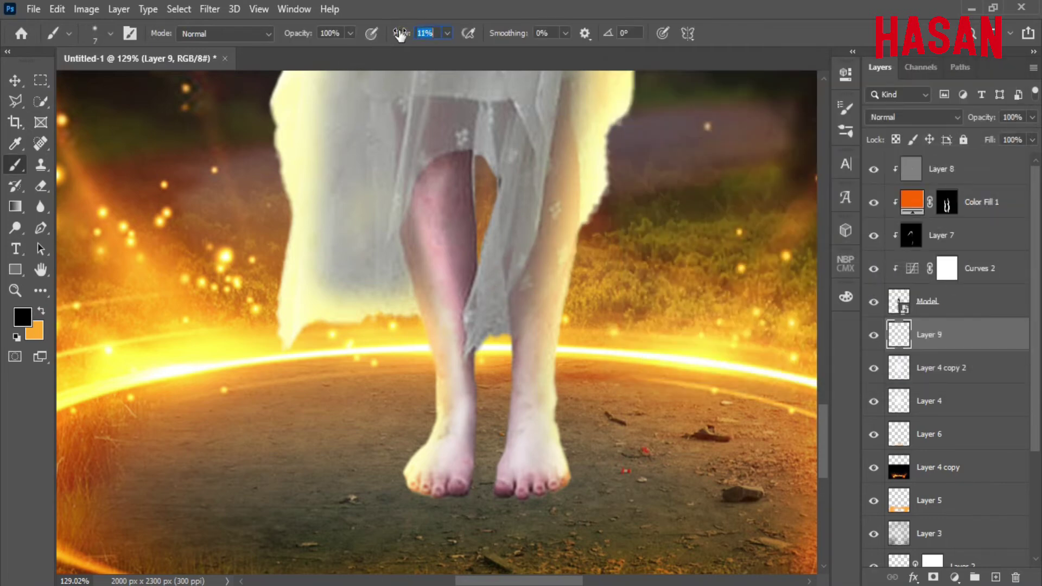
left_click_drag(400, 34, 398, 34)
scroll(494, 433, "down", 2)
mouse_move(511, 380)
left_mouse_down()
mouse_move(526, 364)
mouse_move(524, 348)
mouse_move(465, 307)
mouse_move(402, 368)
mouse_move(506, 366)
mouse_move(544, 378)
mouse_move(521, 331)
mouse_move(461, 328)
mouse_move(413, 370)
mouse_move(407, 354)
mouse_move(580, 355)
left_mouse_up()
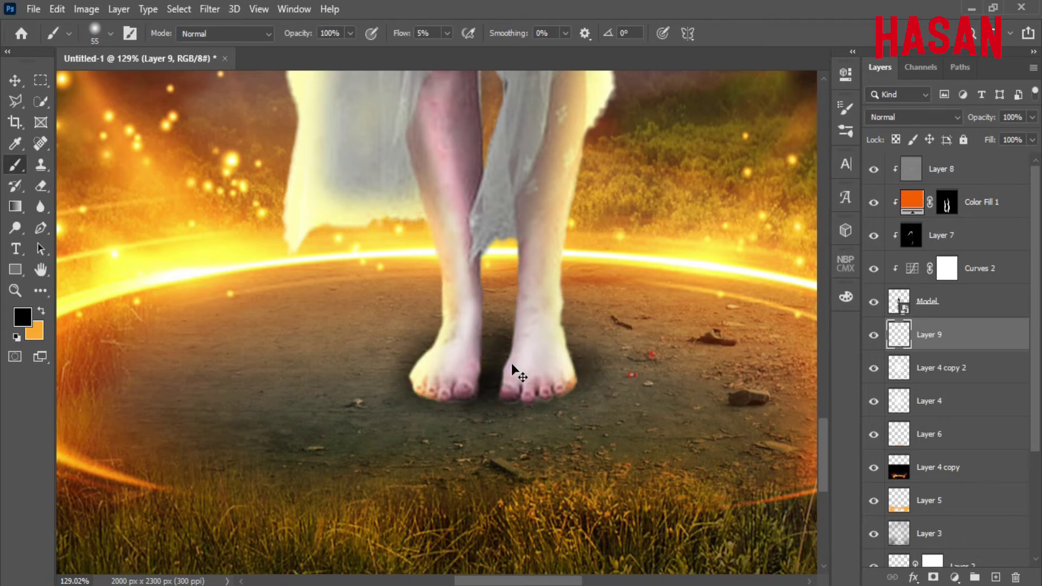
Extend the black shadow under the toes and along the outer side of the foot on the right
key("ctrl+0")
left_click_drag(490, 500, 553, 505)
left_click_drag(402, 543, 483, 389)
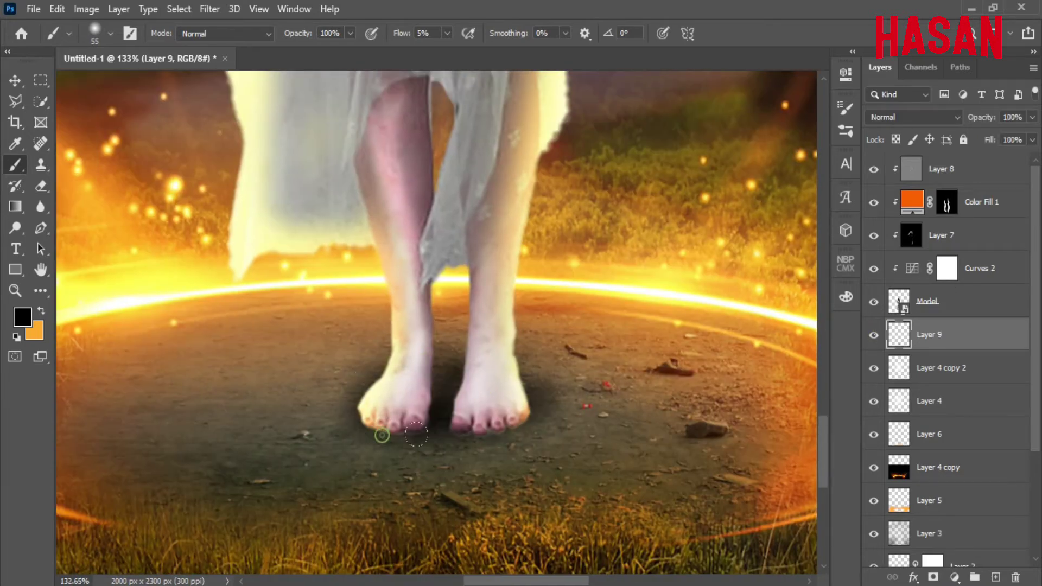
left_click_drag(528, 395, 538, 426)
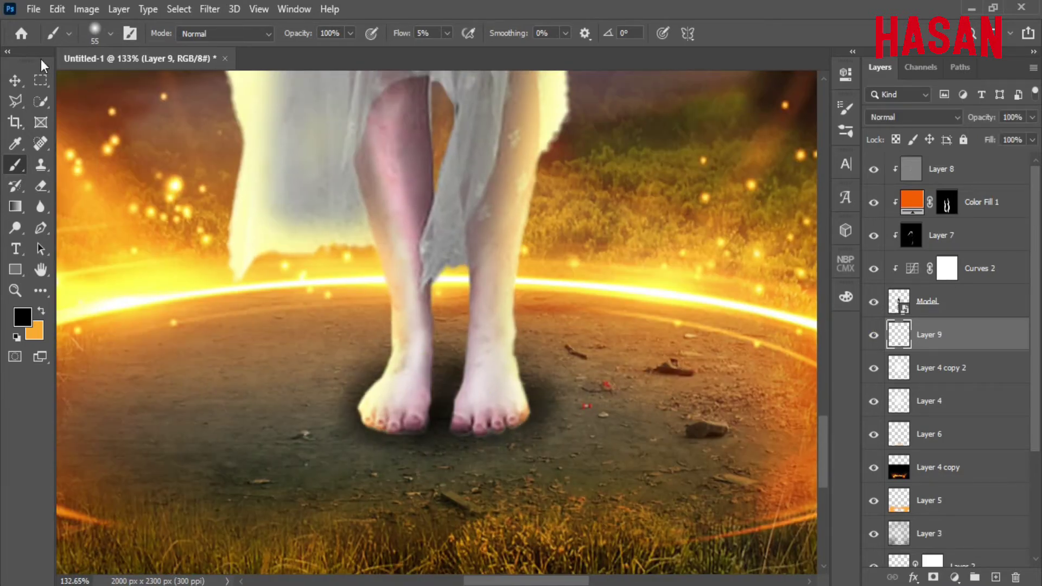
Apply a Gaussian Blur to the foot shadow layer
key("v")
left_click(210, 9)
mouse_move(375, 191)
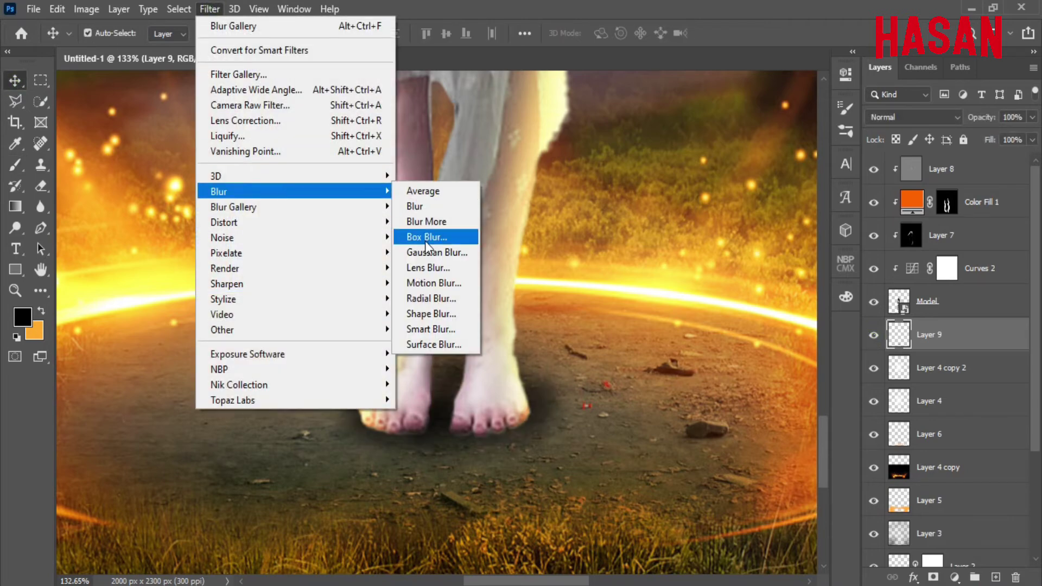
left_click(434, 252)
left_click(963, 95)
Lower the foot shadow layer's opacity to 77% and compare the image with the shadow hidden and shown
left_click_drag(980, 117, 972, 128)
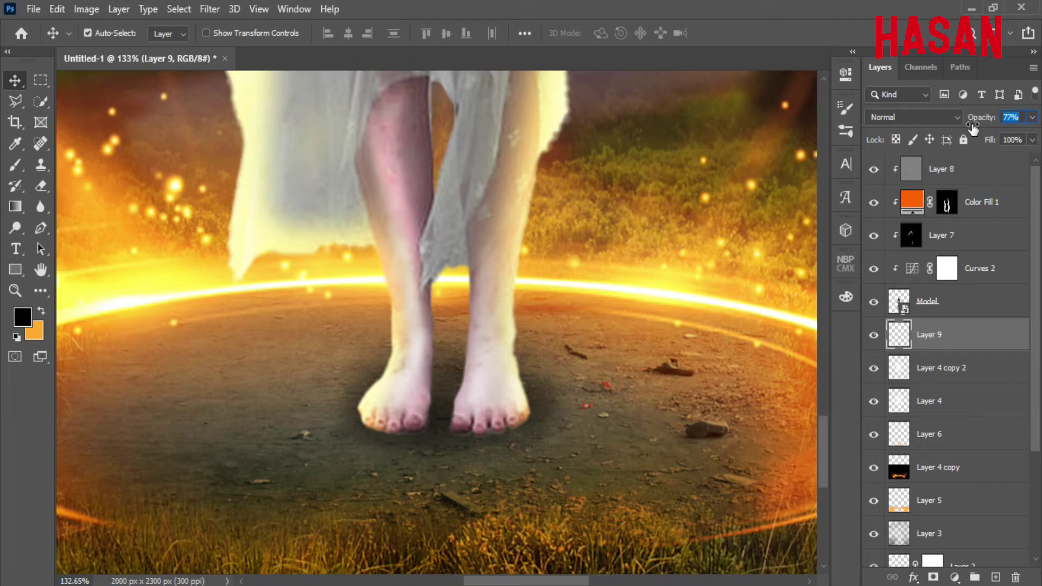
left_click(874, 337)
left_click(874, 337)
left_click(874, 337)
left_click(874, 337)
key("ctrl+0")
Add a solid color fill of fd5b02 above Layer 8 and set its blend mode to Linear Dodge (Add)
left_click(972, 170)
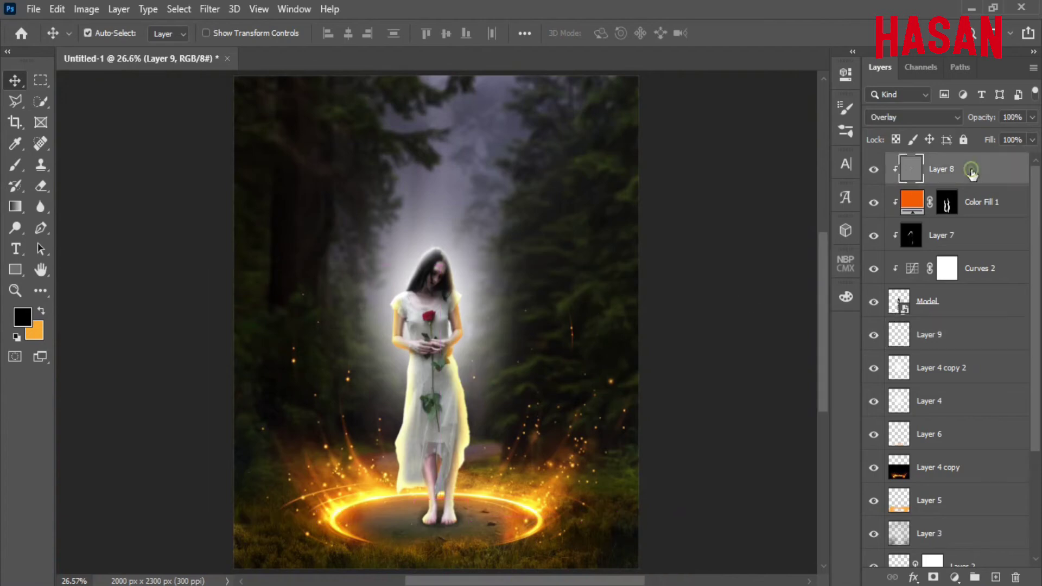
left_click(954, 577)
left_click(980, 294)
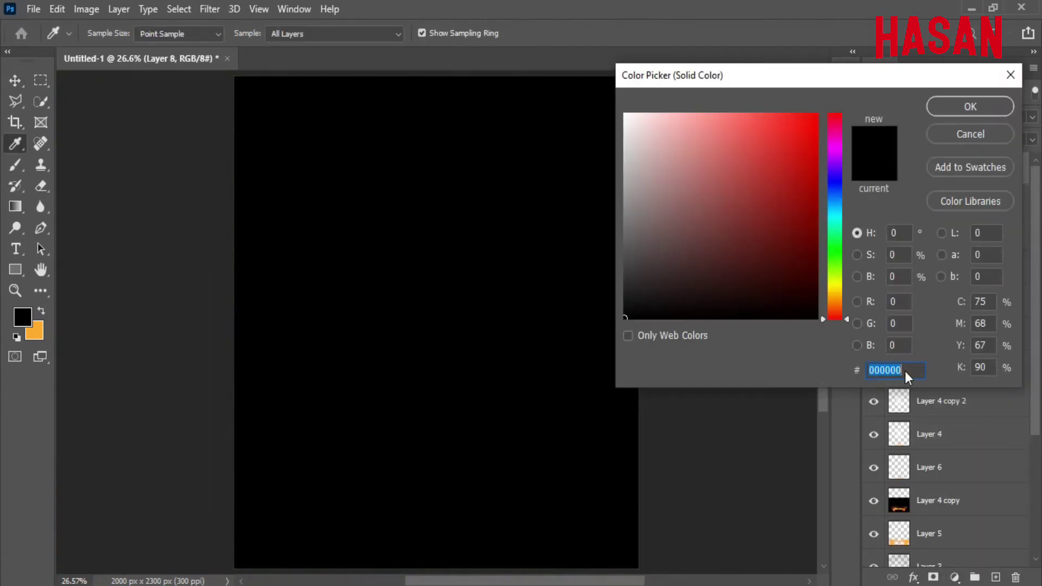
type("fd5b02")
left_click(982, 104)
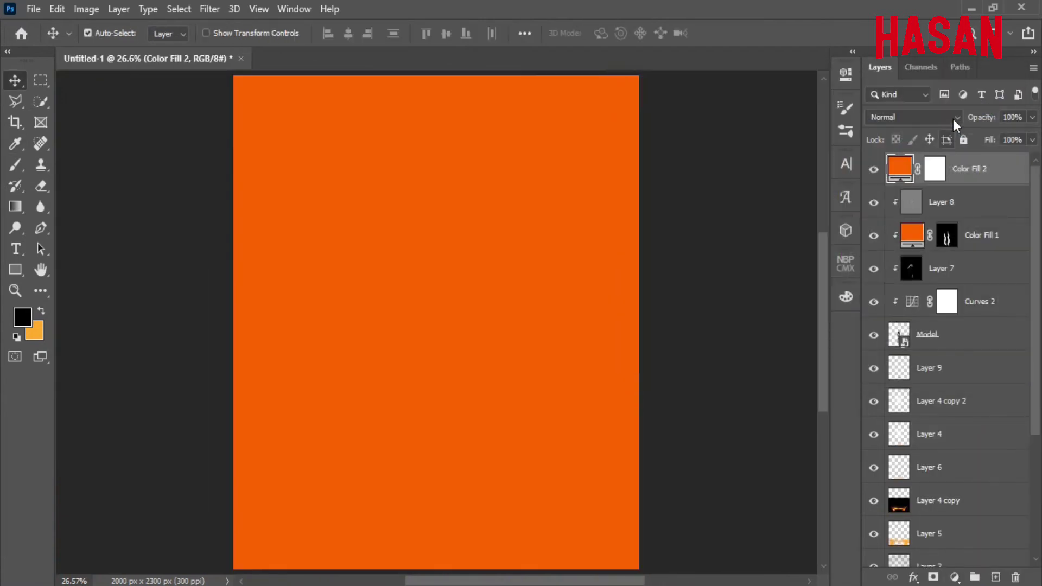
left_click(953, 118)
left_click(925, 276)
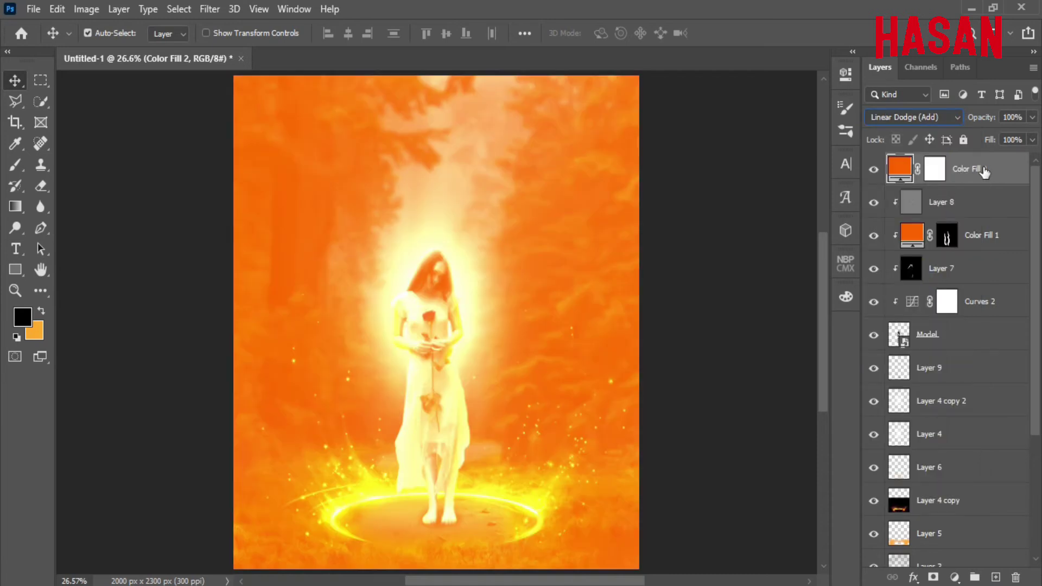
Invert the mask of Color Fill 2 to black to hide the orange fill
double_click(938, 169)
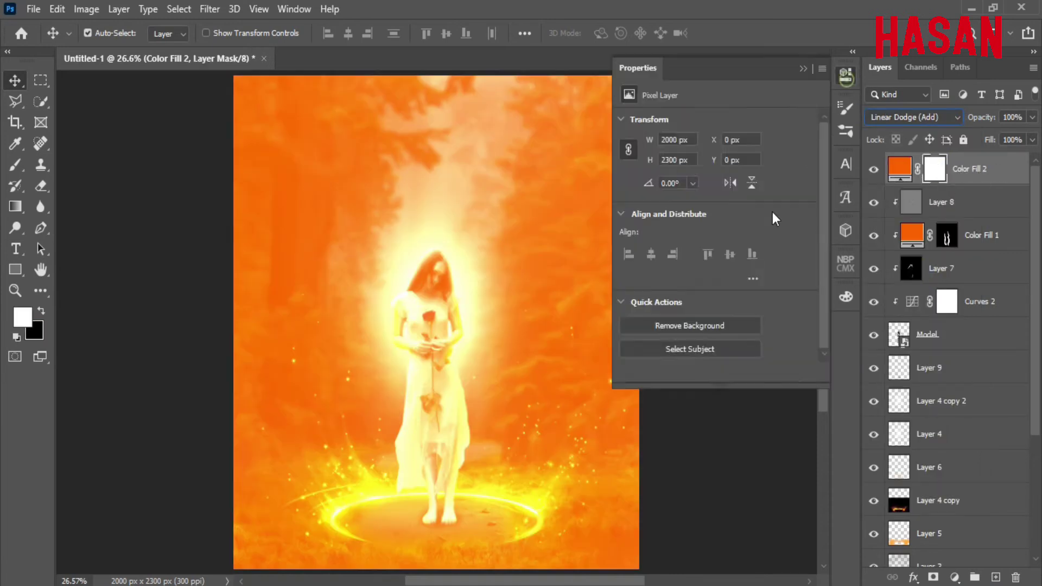
left_click(763, 312)
left_click(802, 69)
Reveal orange glow over the grass and sparks left of the fire ring with a 146 px white brush at 3% flow
left_click(15, 165)
scroll(357, 285, "up", 2)
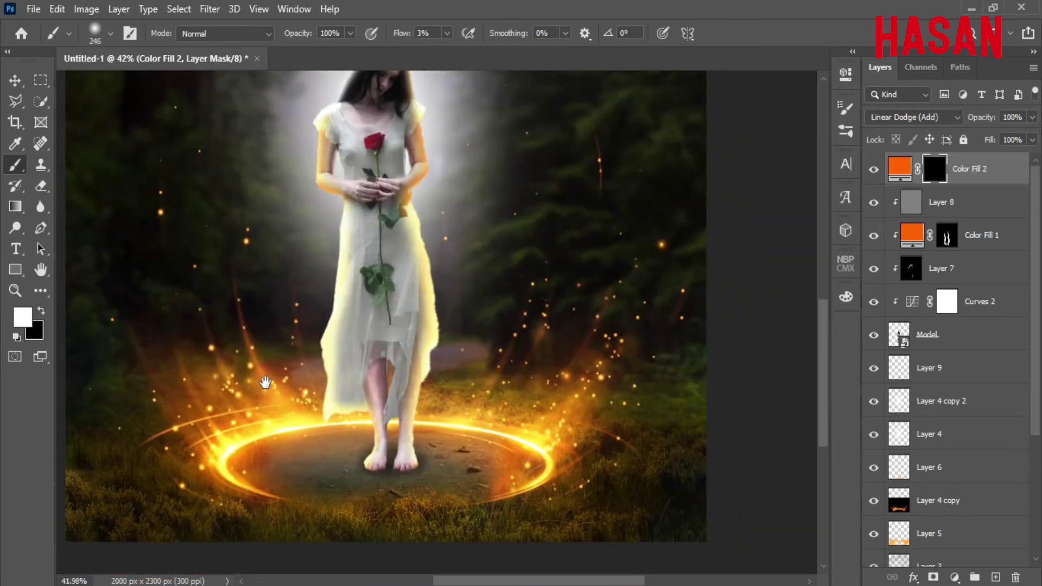
scroll(265, 382, "up", 1)
key("bracketleft")
key("bracketleft")
key("bracketleft")
scroll(399, 376, "up", 2)
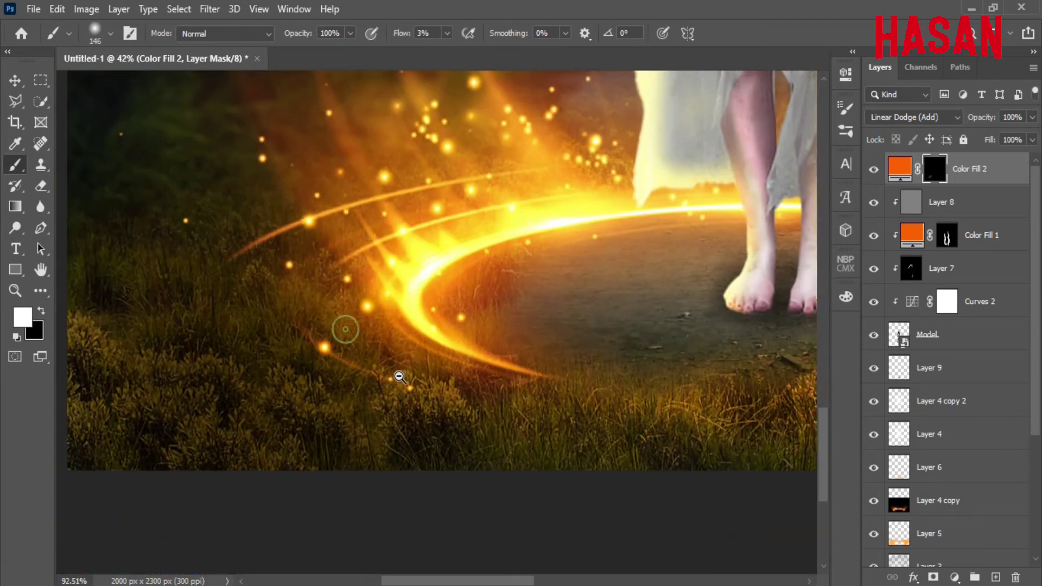
scroll(396, 353, "up", 3)
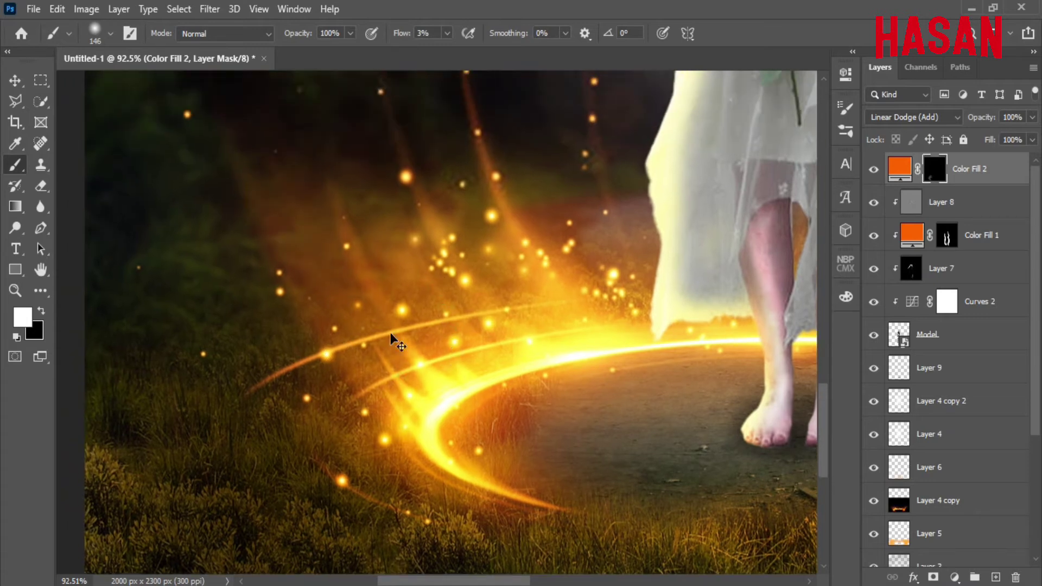
Reveal more orange glow around the sparks beside the dress and right of the ring with 43 px and 69 px brushes
scroll(392, 340, "down", 2)
scroll(445, 309, "up", 2)
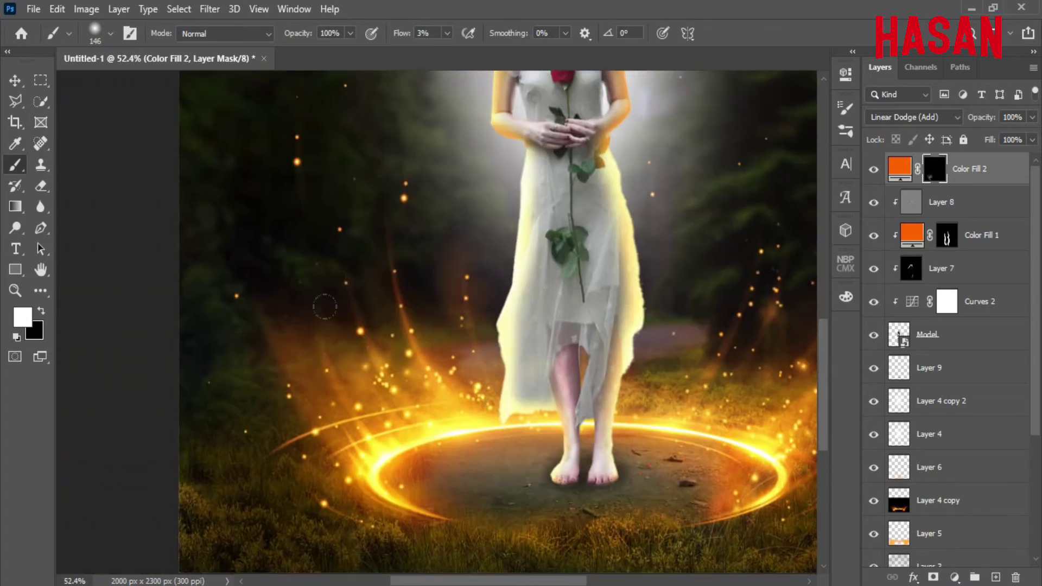
left_click_drag(495, 344, 473, 344)
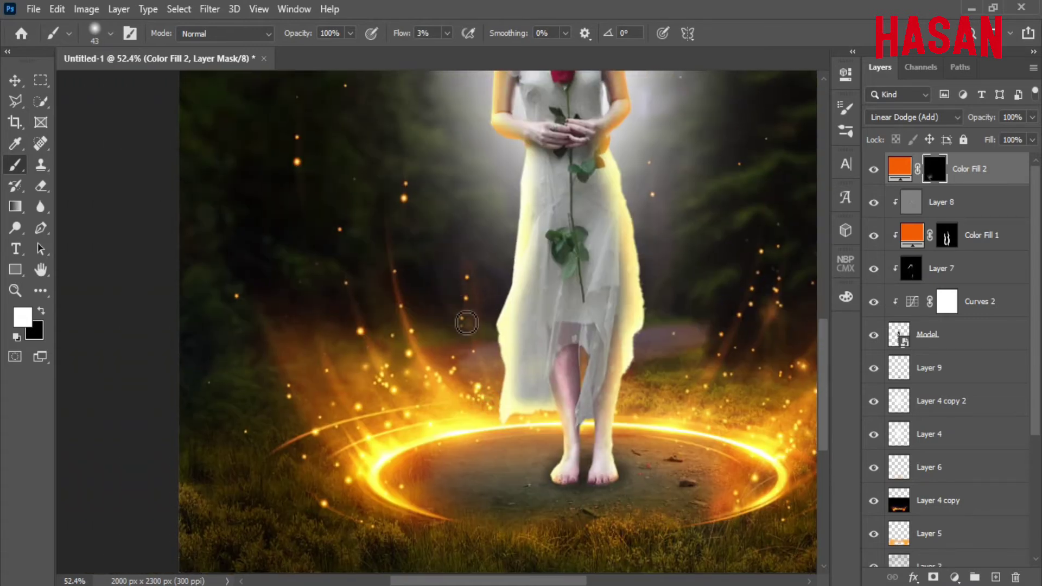
left_click_drag(744, 407, 584, 437)
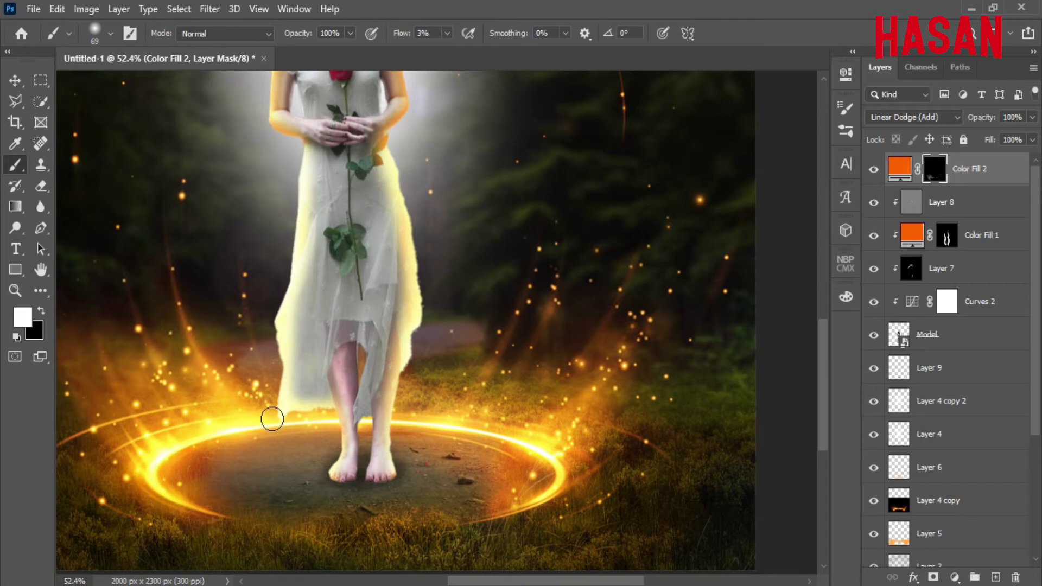
Compare the composite with and without the Color Fill 2 glow and inspect the fire ring beside the feet up close
key("ctrl+0")
left_click(872, 170)
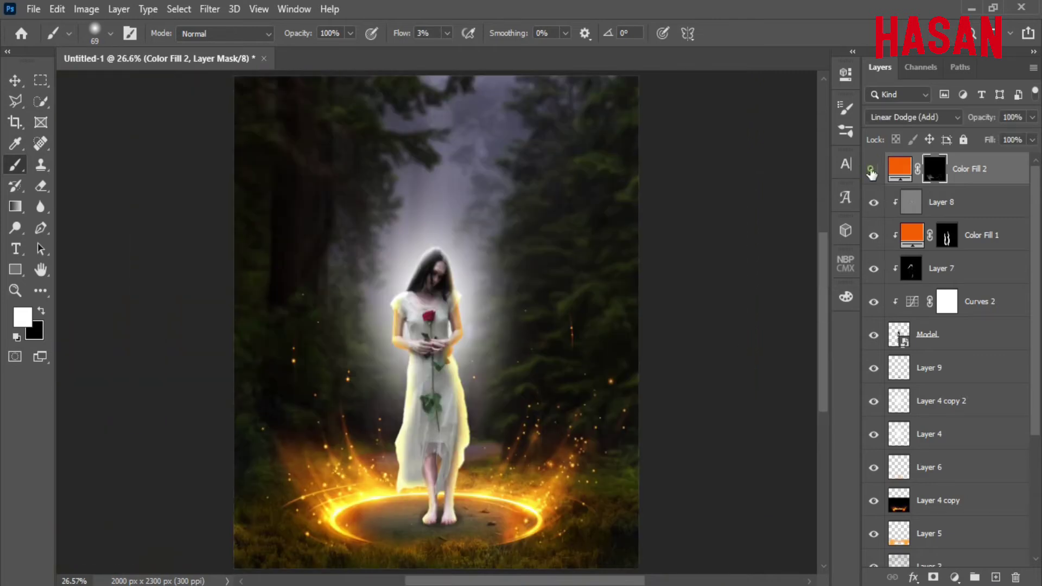
left_click(872, 170)
left_click(872, 169)
scroll(525, 510, "up", 4)
left_click_drag(586, 533, 482, 386)
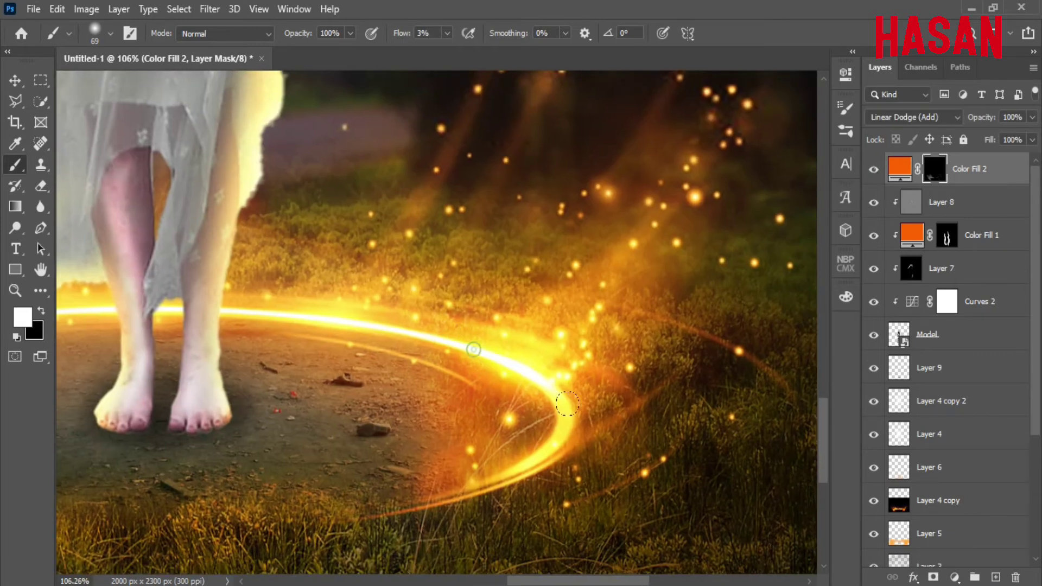
key("ctrl+0")
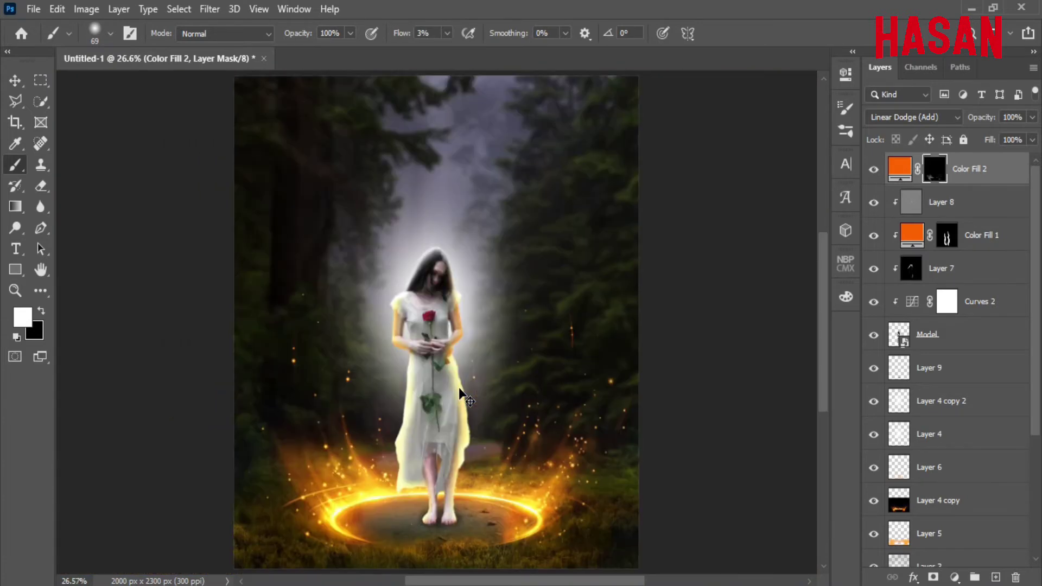
Fine-tune the midtone point of the Curves 1 adjustment above the forest background
double_click(911, 307)
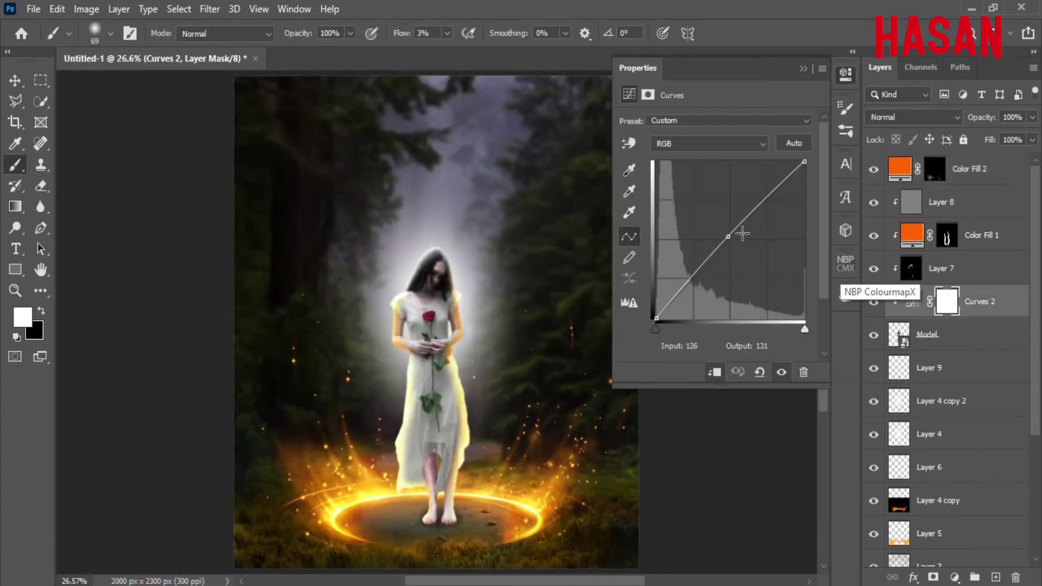
scroll(923, 435, "down", 3)
double_click(898, 487)
left_click_drag(739, 261, 745, 254)
left_click(803, 69)
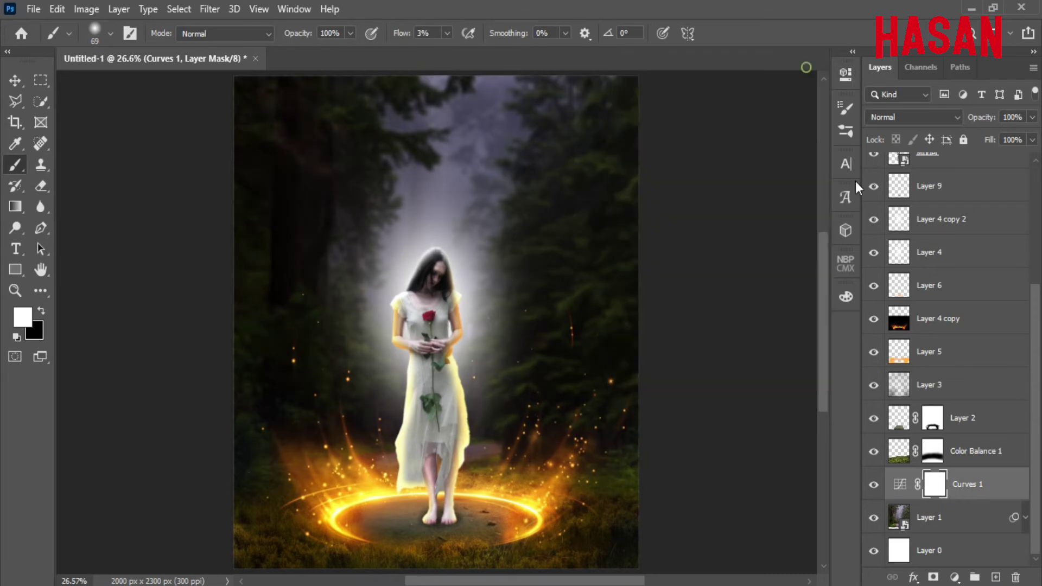
Copy the sparks_2 image into the composite as a new layer above Color Fill 2 and close the source document
scroll(950, 326, "up", 5)
left_click(977, 169)
left_click(10, 83)
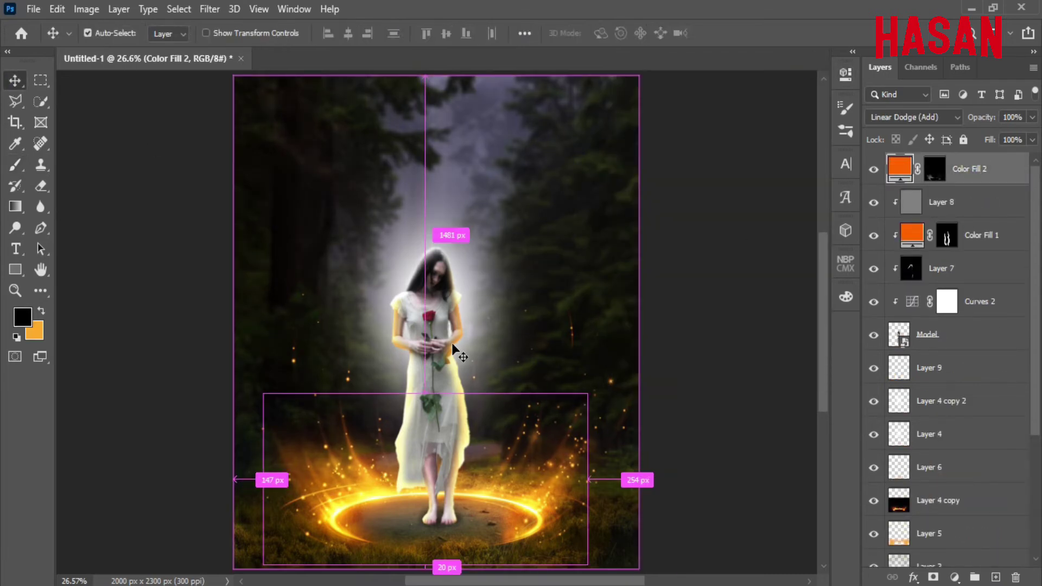
mouse_move(544, 585)
left_click(461, 548)
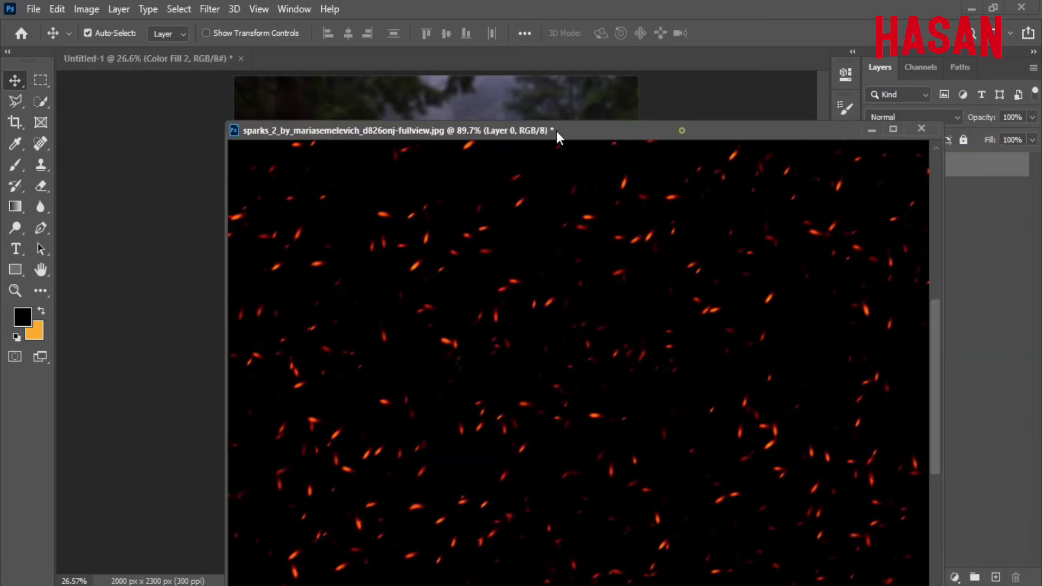
left_click_drag(556, 132, 683, 71)
left_click_drag(665, 315, 304, 285)
left_click(996, 70)
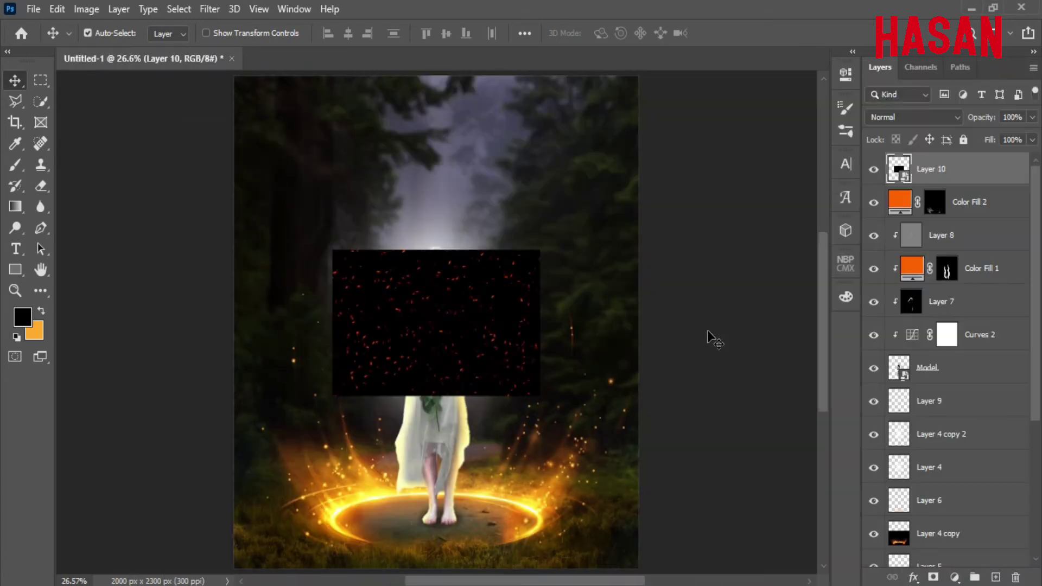
Rotate the sparks layer 90° and scale it to 293.69% wide by 312.88% high so it covers the canvas
key("ctrl+t")
left_click_drag(557, 242, 478, 400)
left_click_drag(507, 321, 639, 323)
scroll(607, 397, "down", 3)
left_click_drag(561, 346, 520, 357)
left_click_drag(586, 366, 594, 366)
left_click_drag(353, 366, 346, 366)
left_click(731, 33)
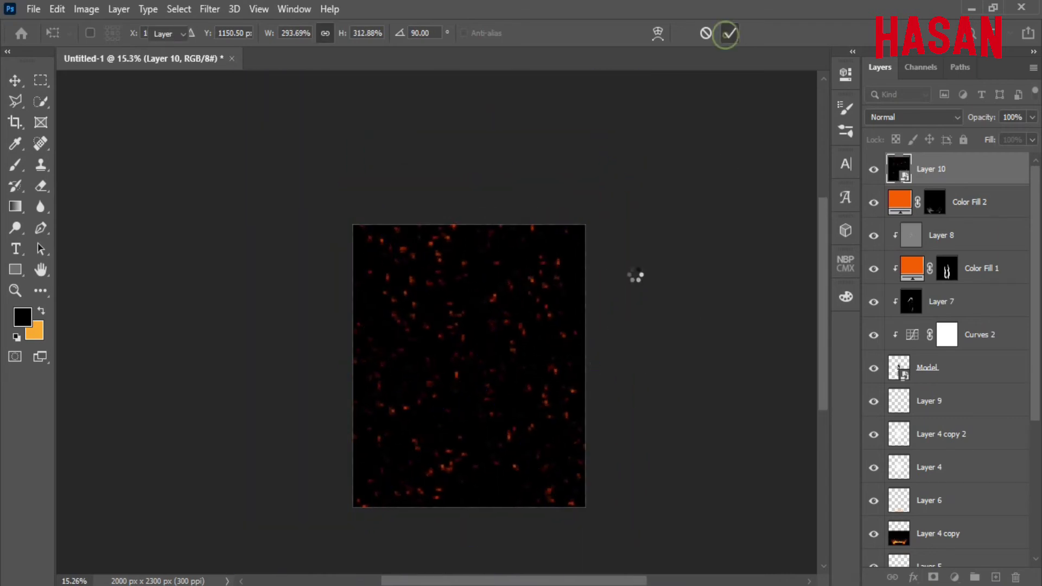
Set the sparks layer's blend mode to Screen
key("ctrl+0")
left_click(952, 119)
left_click(906, 254)
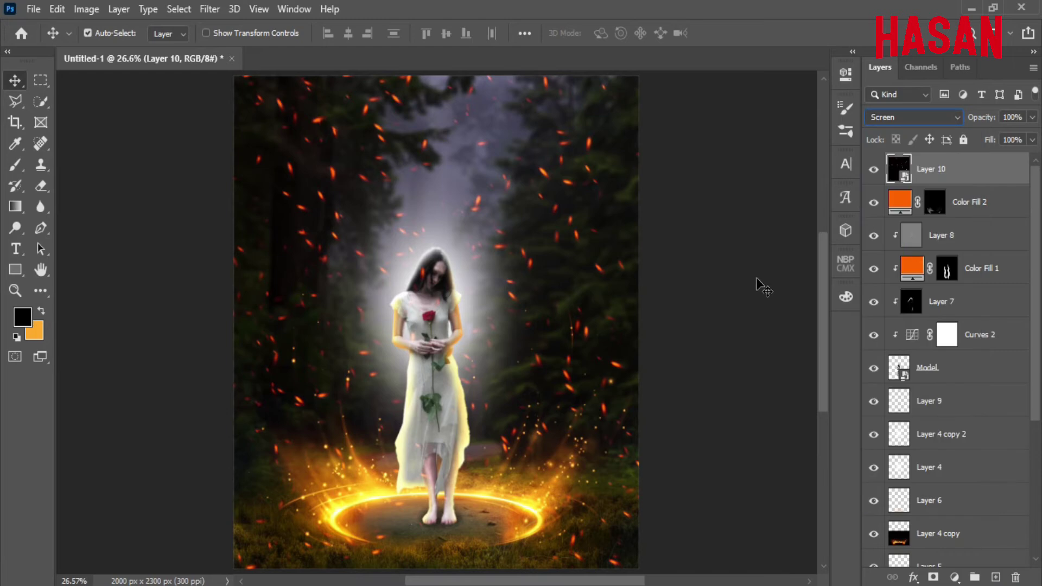
Enlarge the sparks layer to 598.68% wide by 637.81% high and reposition it over the canvas
key("ctrl")
key("ctrl+t")
scroll(638, 359, "down", 6)
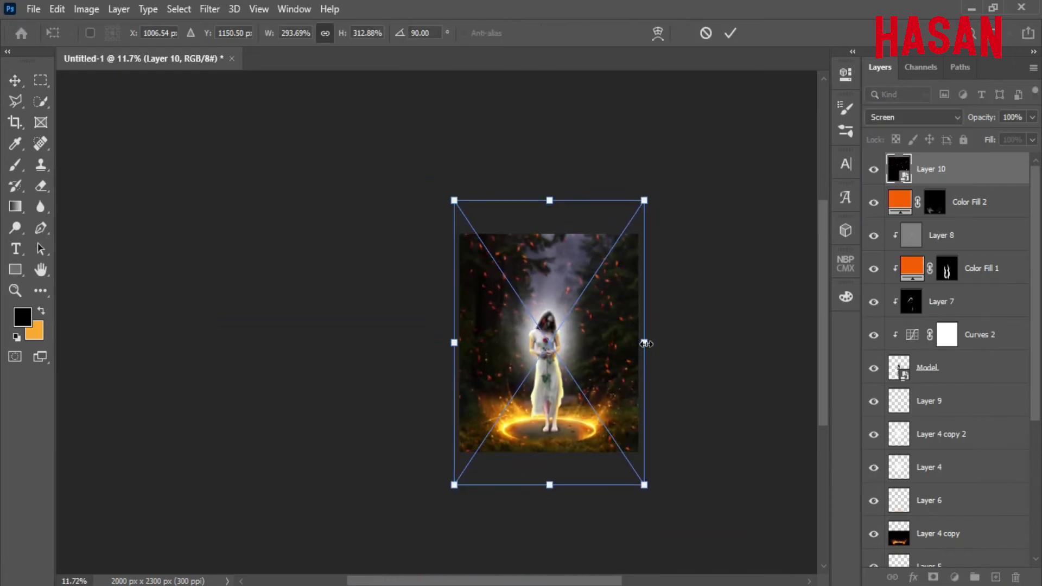
left_click_drag(644, 343, 740, 340)
left_click_drag(622, 299, 553, 390)
scroll(628, 415, "up", 5)
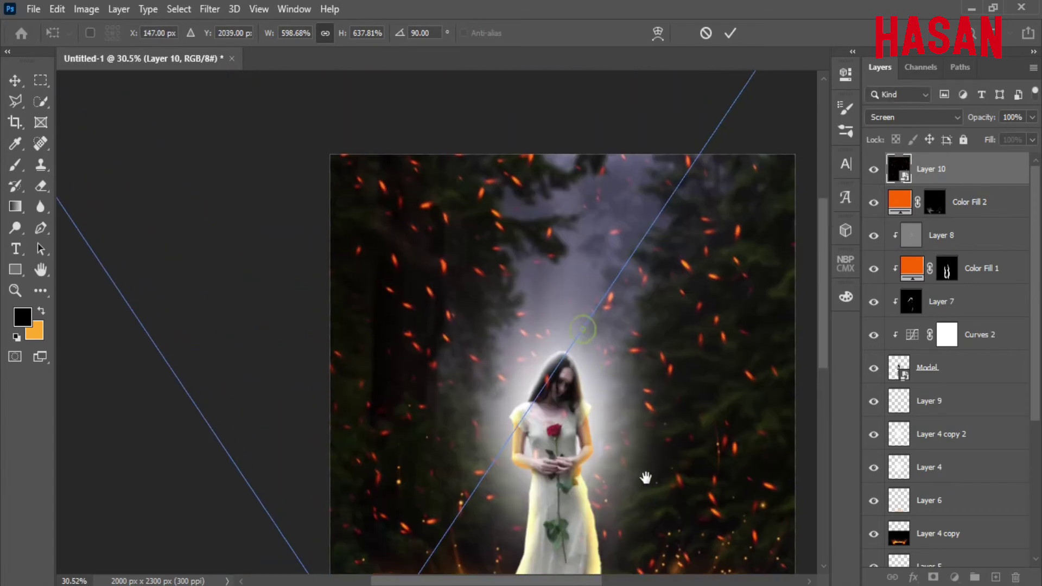
scroll(625, 381, "down", 3)
left_click_drag(636, 367, 603, 367)
left_click_drag(609, 367, 617, 350)
left_click(730, 34)
key("ctrl+0")
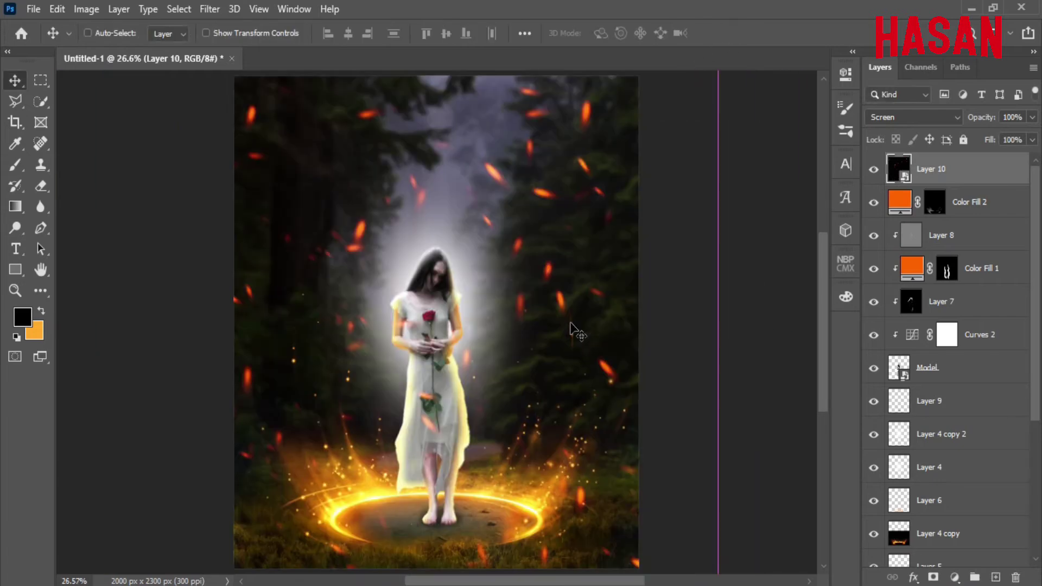
Flip the sparks layer vertically and shift it to redistribute the embers around the woman
key("ctrl+minus")
key("ctrl+minus")
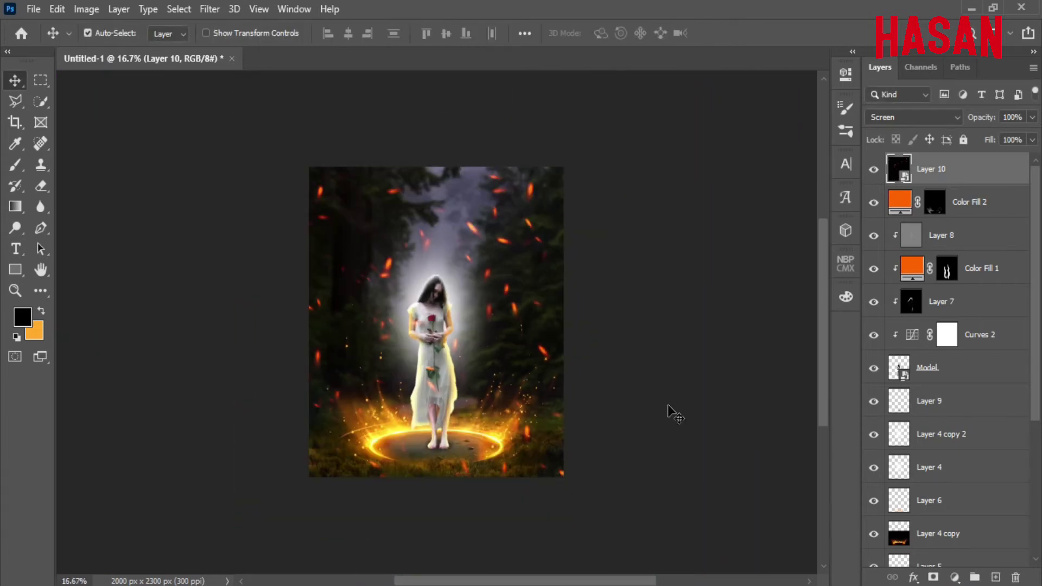
key("ctrl+0")
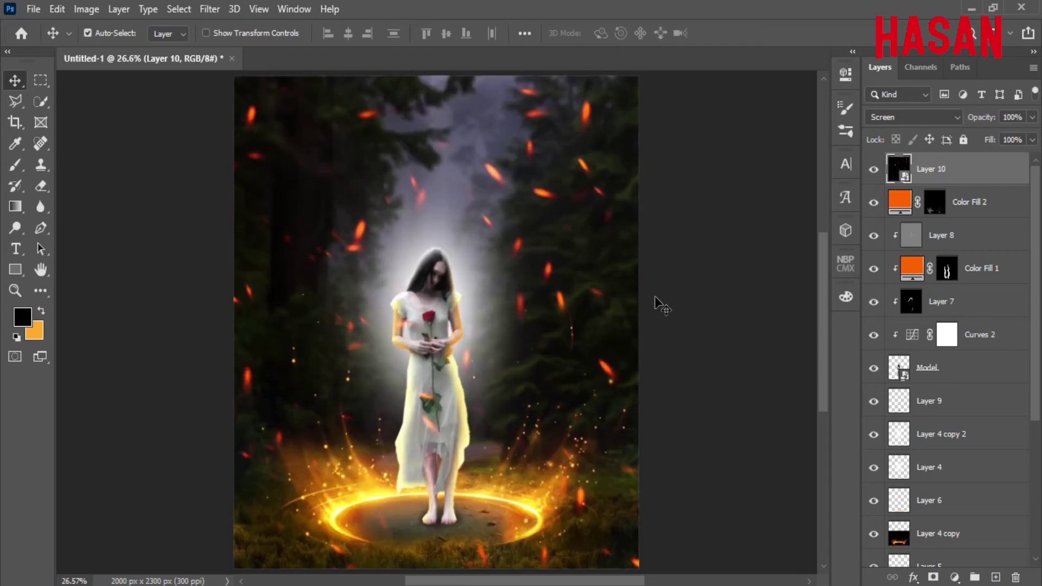
scroll(574, 350, "down", 2)
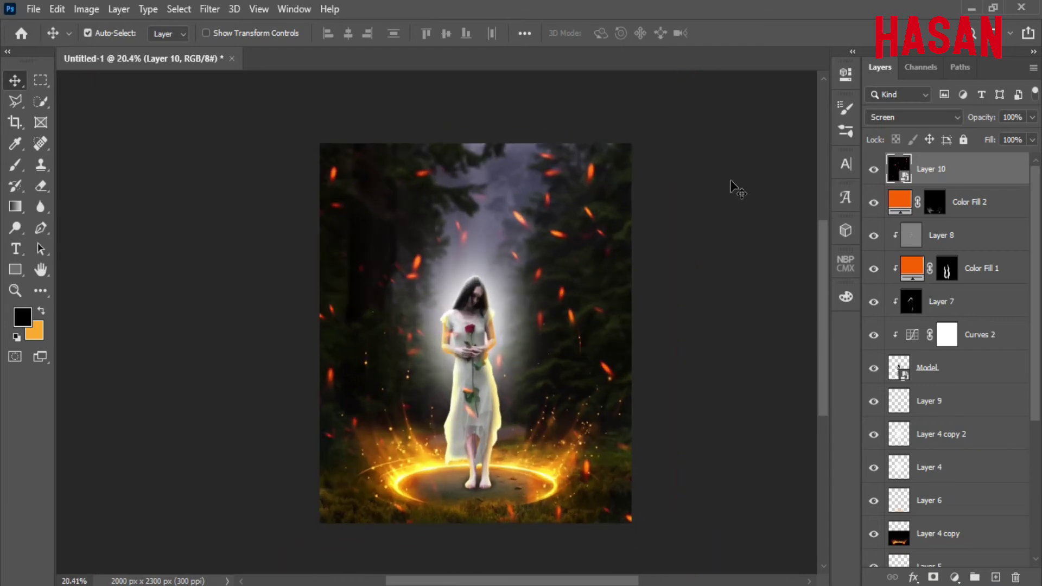
key("ctrl+t")
left_click_drag(549, 231, 698, 429)
right_click(591, 263)
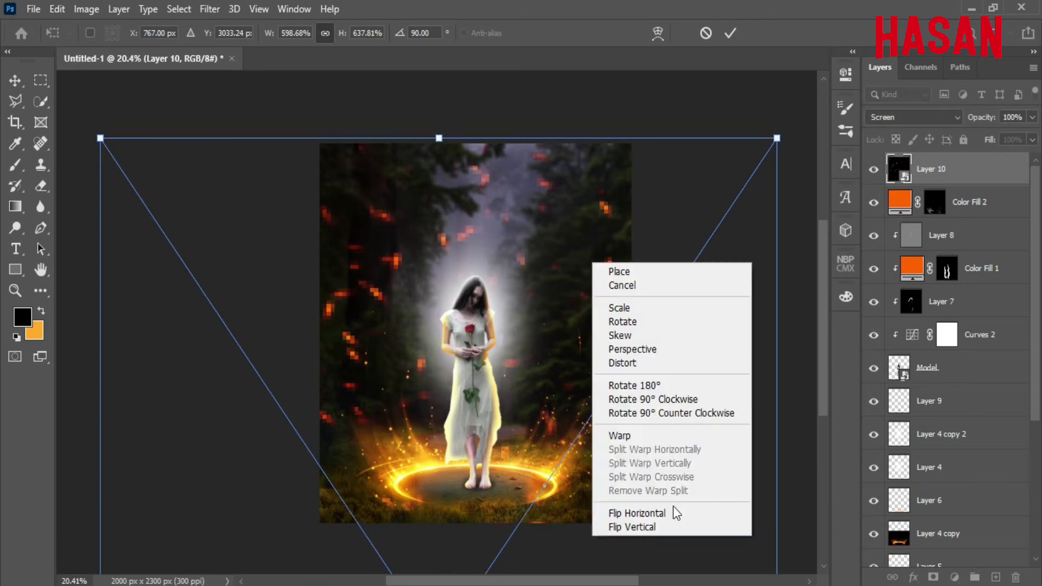
left_click(613, 530)
left_click_drag(593, 331, 554, 279)
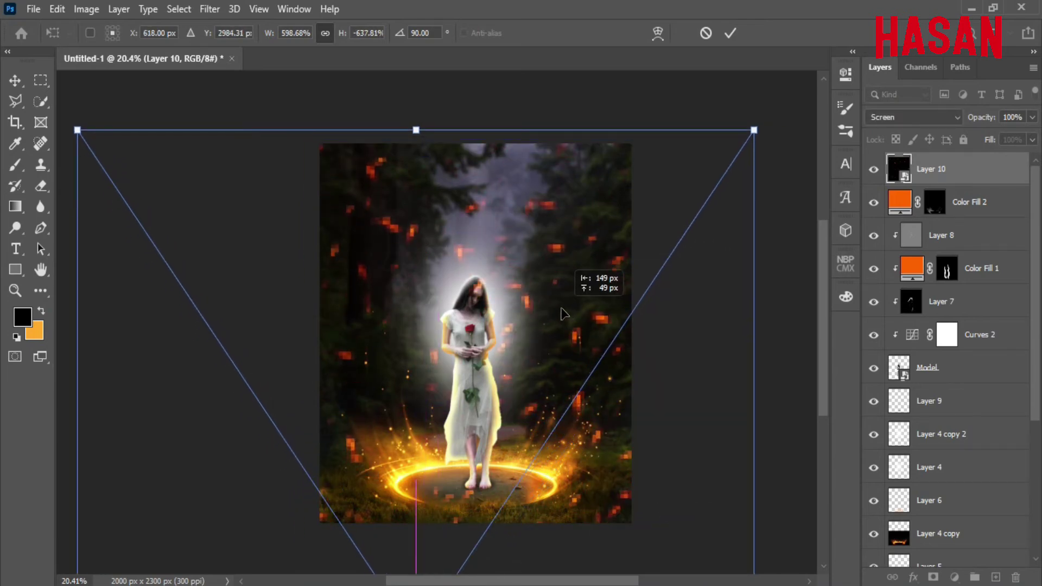
left_click(731, 33)
key("ctrl+0")
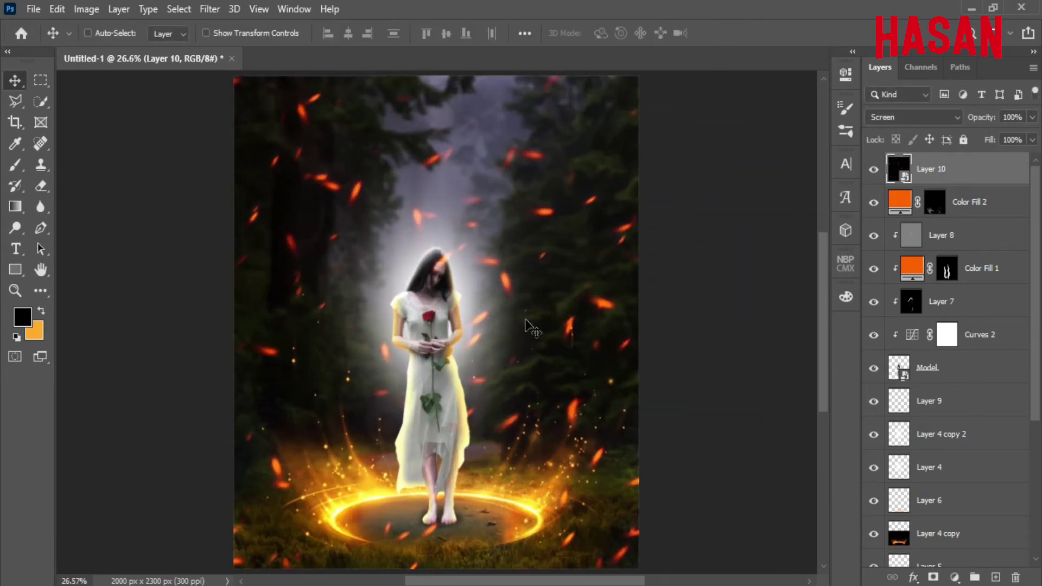
Apply a Motion Blur to the sparks layer with an angle of -66° and a distance of 20 pixels
left_click(210, 9)
mouse_move(317, 209)
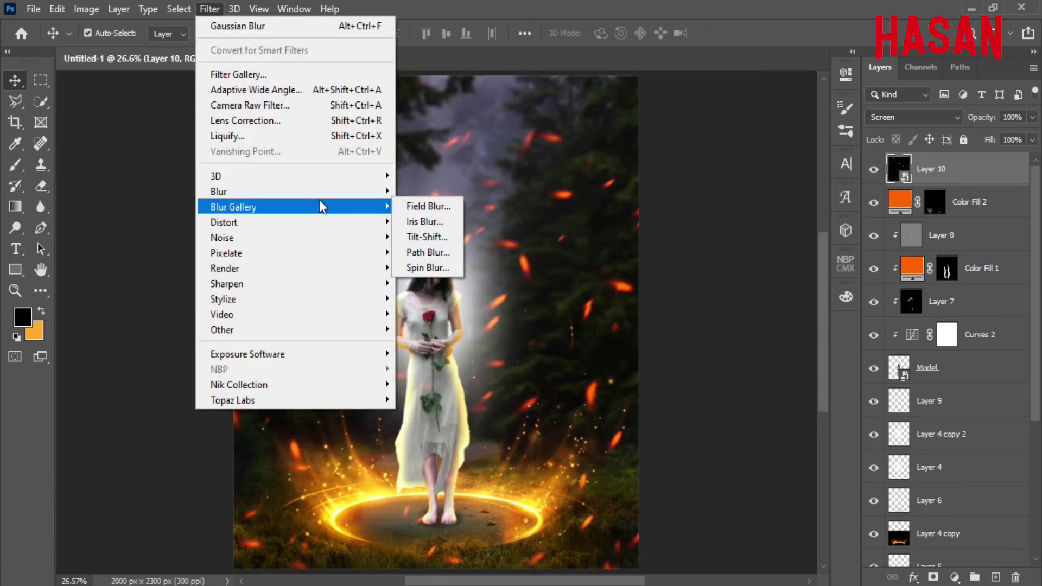
mouse_move(320, 191)
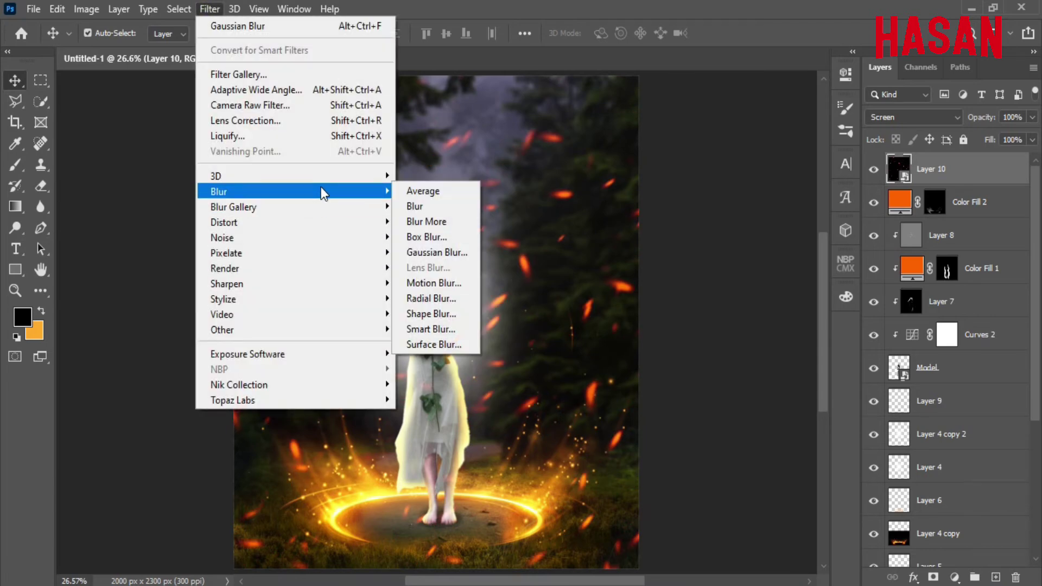
left_click(430, 288)
left_click_drag(816, 69, 829, 73)
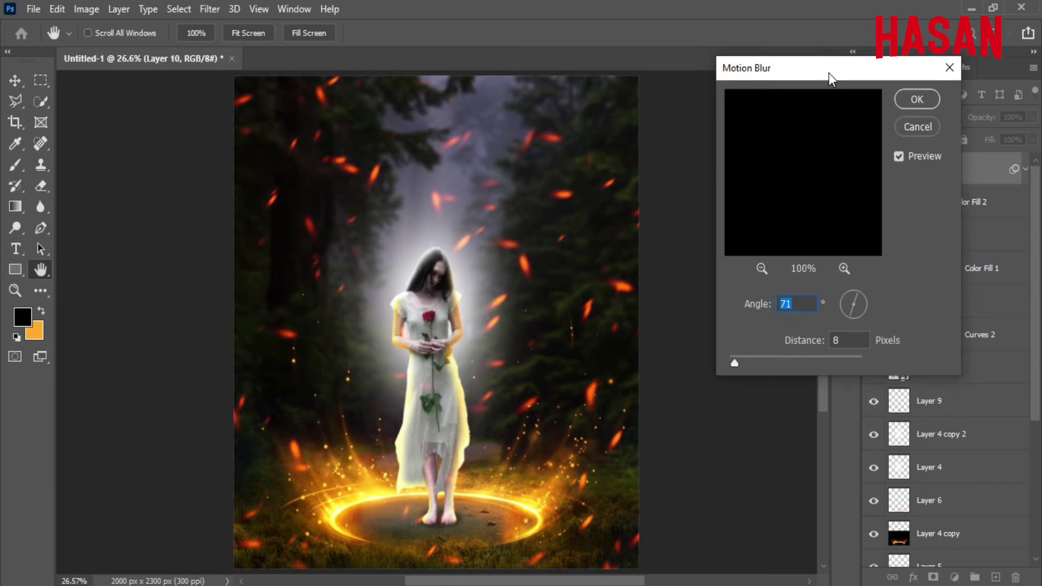
left_click(761, 268)
left_click(761, 269)
left_click(761, 268)
left_click(761, 269)
left_click(781, 358)
left_click(761, 357)
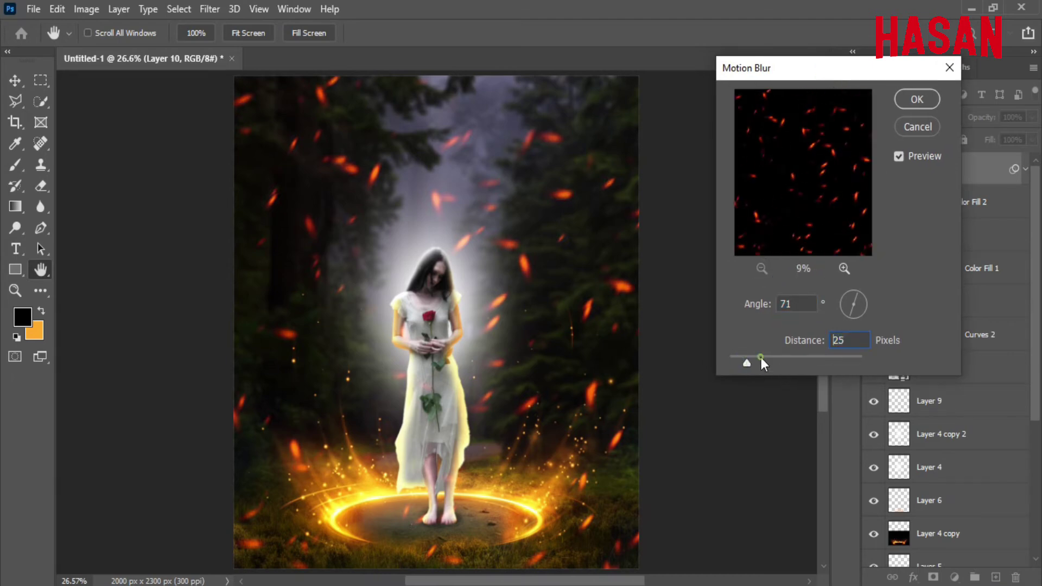
left_click_drag(761, 358, 744, 364)
left_click(848, 296)
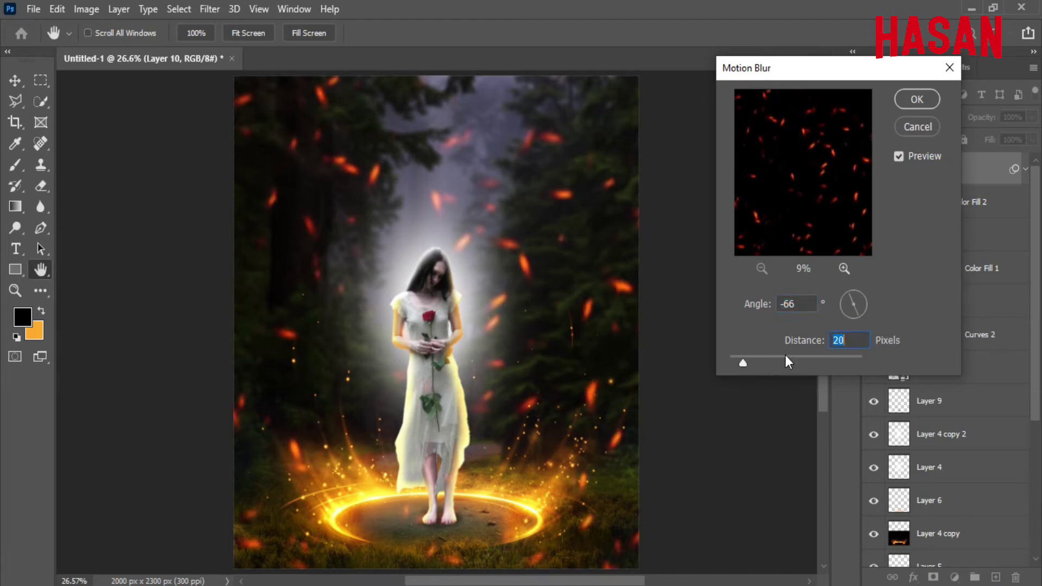
left_click(917, 99)
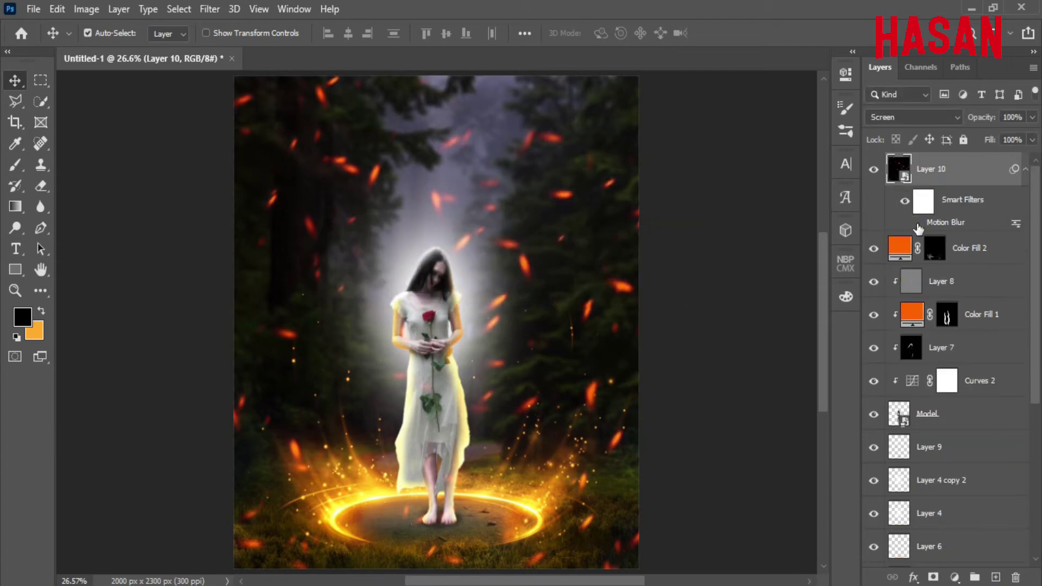
Lower the sparks layer's opacity to 80% and compare the image with the layer hidden and shown
left_click(1025, 170)
left_click_drag(984, 118, 963, 124)
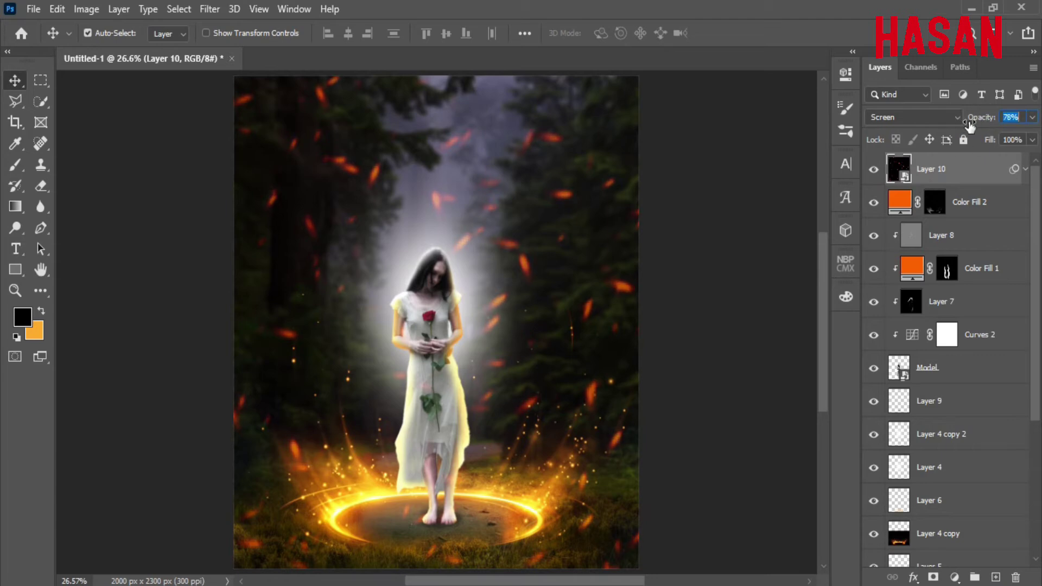
left_click(875, 167)
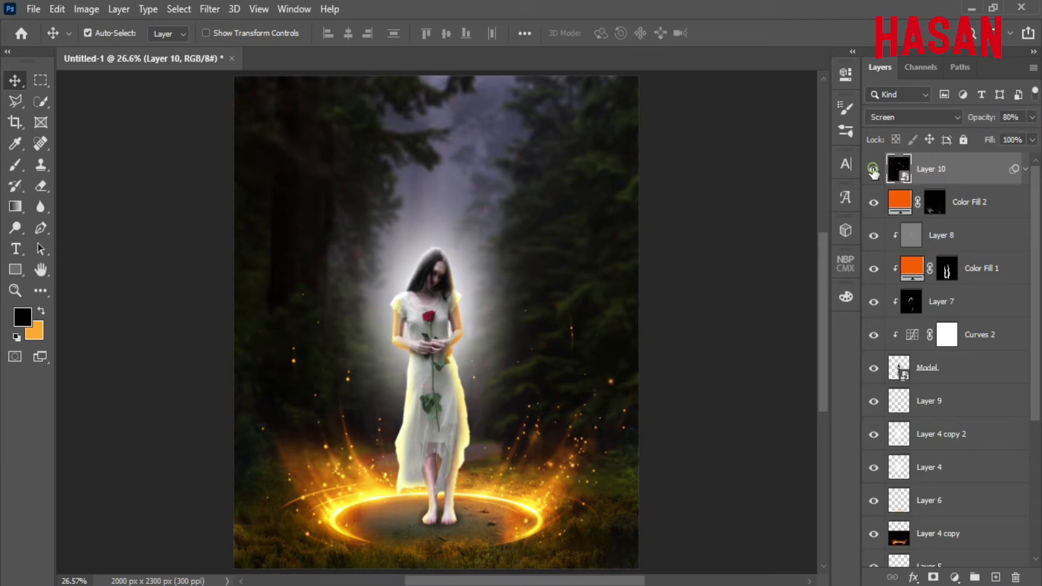
left_click(875, 168)
Copy the texture_316 image into the composite as a new layer above the sparks
key("ctrl")
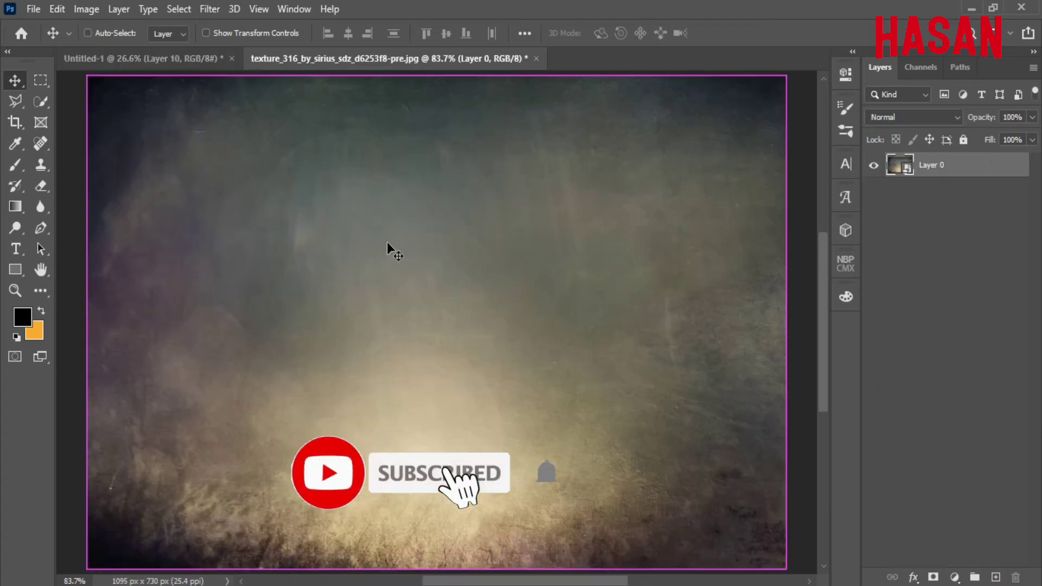
left_click_drag(388, 58, 658, 61)
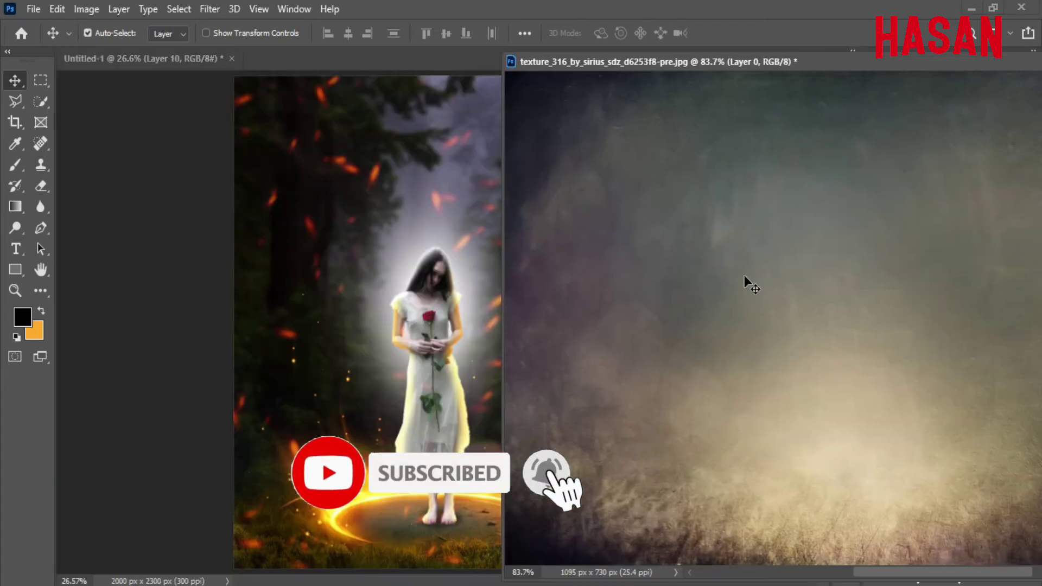
left_click_drag(890, 163, 666, 94)
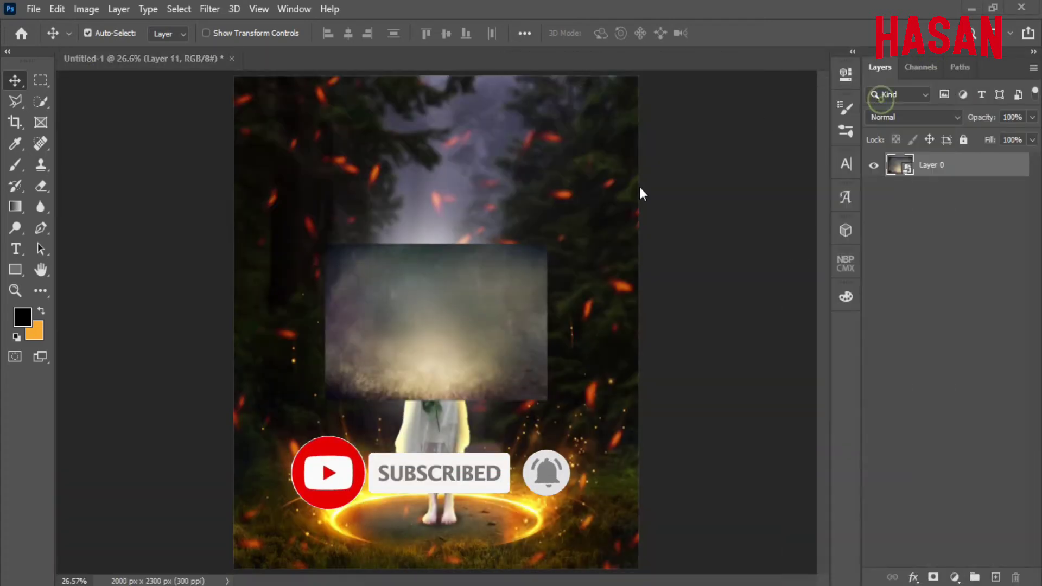
Stretch the texture layer to 17.25% wide by 27.02% high to cover the canvas and set its blend mode to Soft Light
key("ctrl+t")
left_click_drag(549, 323, 662, 267)
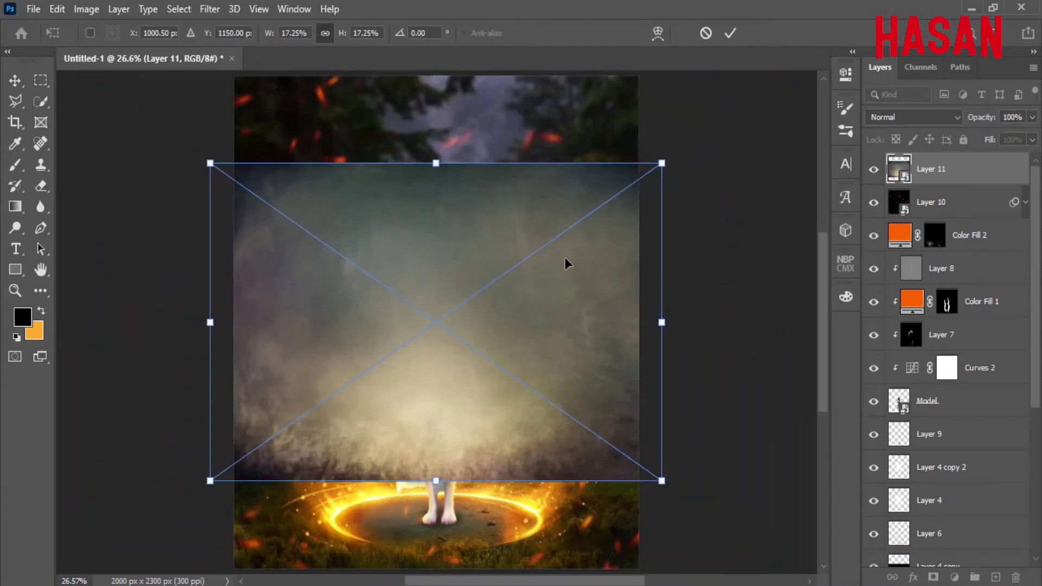
left_click_drag(436, 163, 436, 78)
scroll(457, 428, "down", 1)
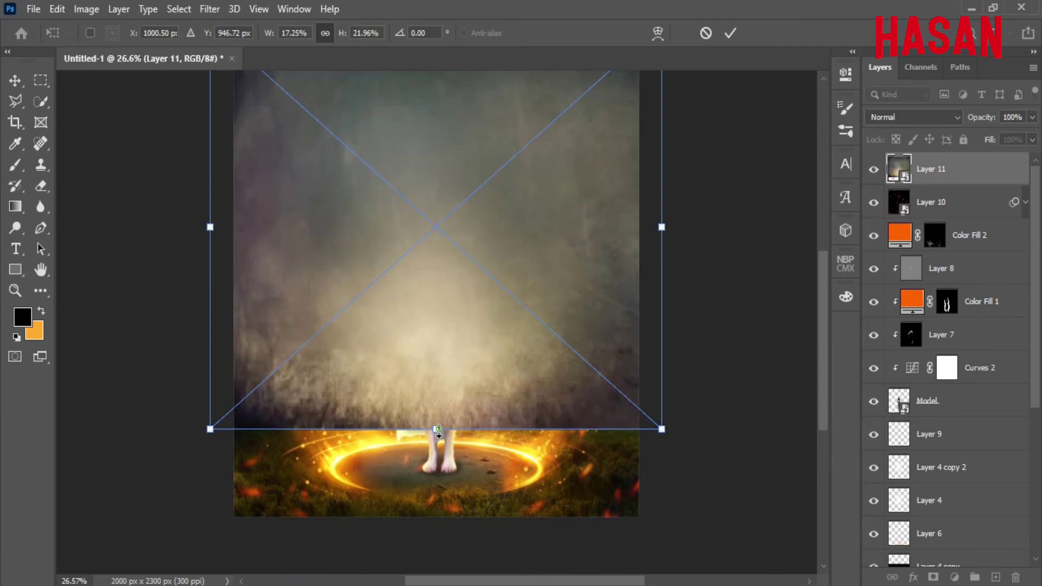
left_click_drag(436, 428, 436, 522)
left_click(730, 33)
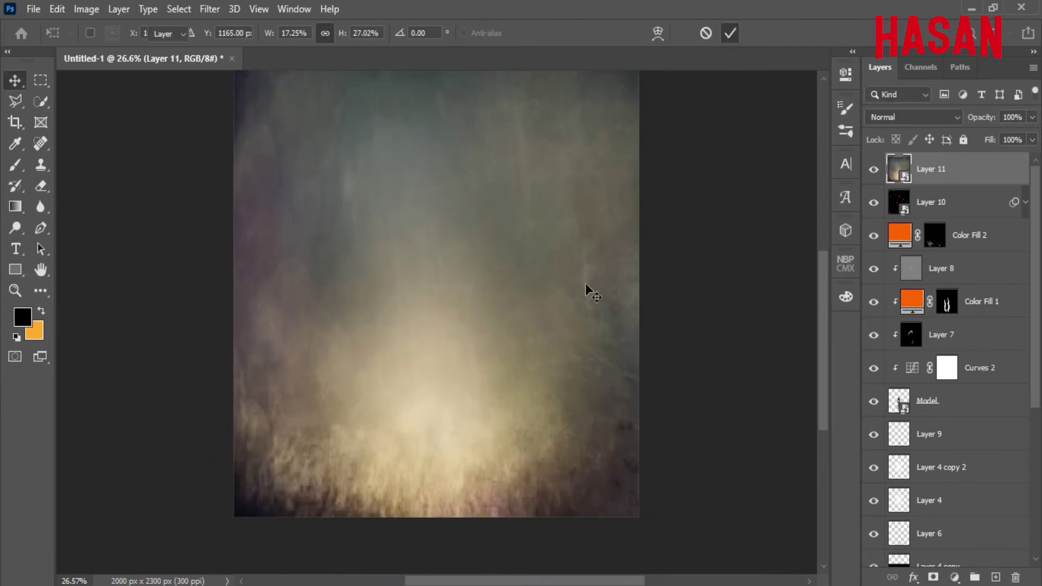
left_click(913, 116)
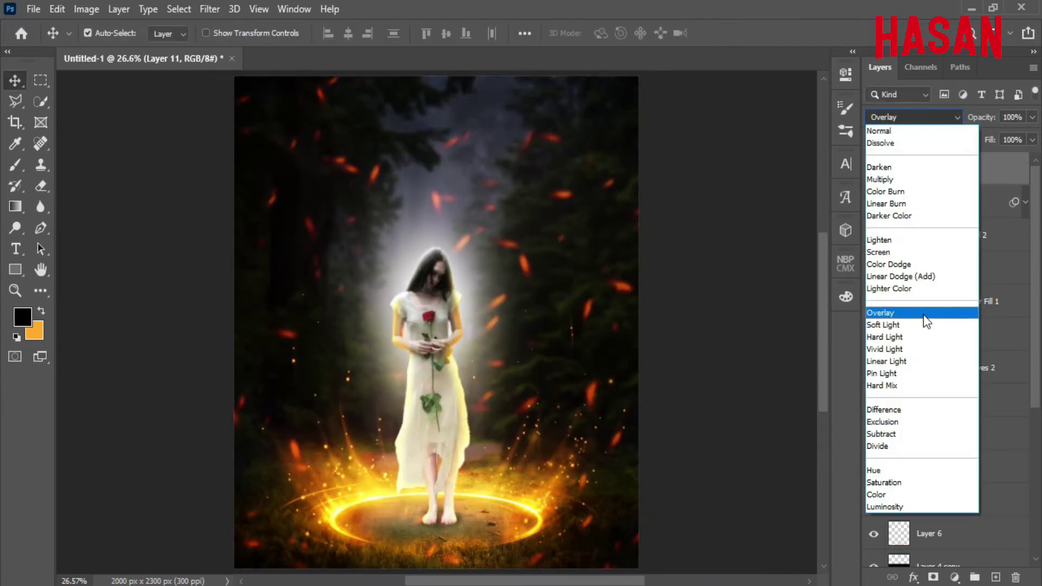
left_click(924, 324)
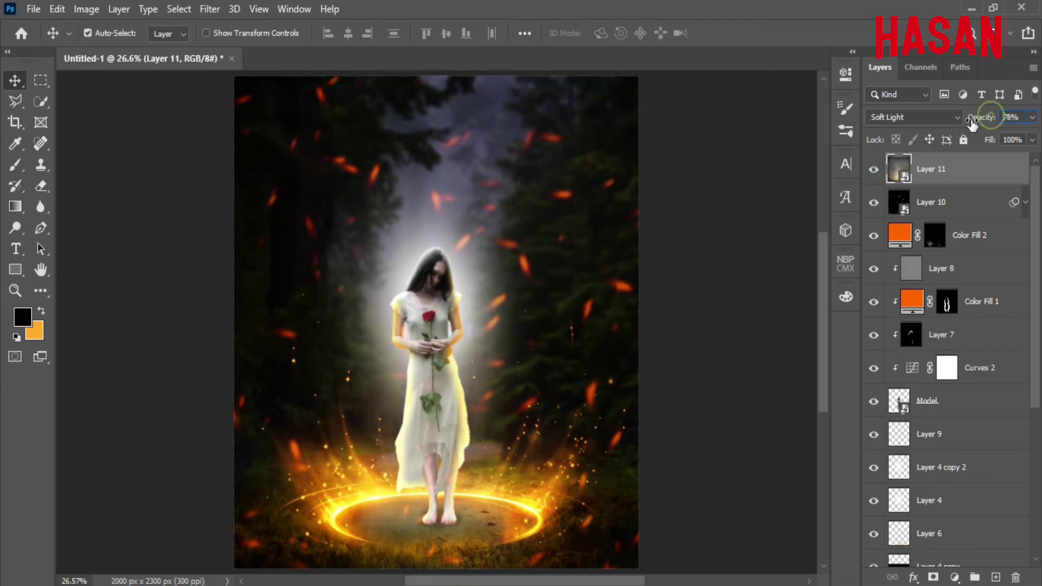
Lower the texture layer's opacity to 51% and compare the image with the layer hidden and shown
left_click_drag(981, 117, 954, 143)
left_click(874, 169)
left_click(874, 169)
left_click(873, 169)
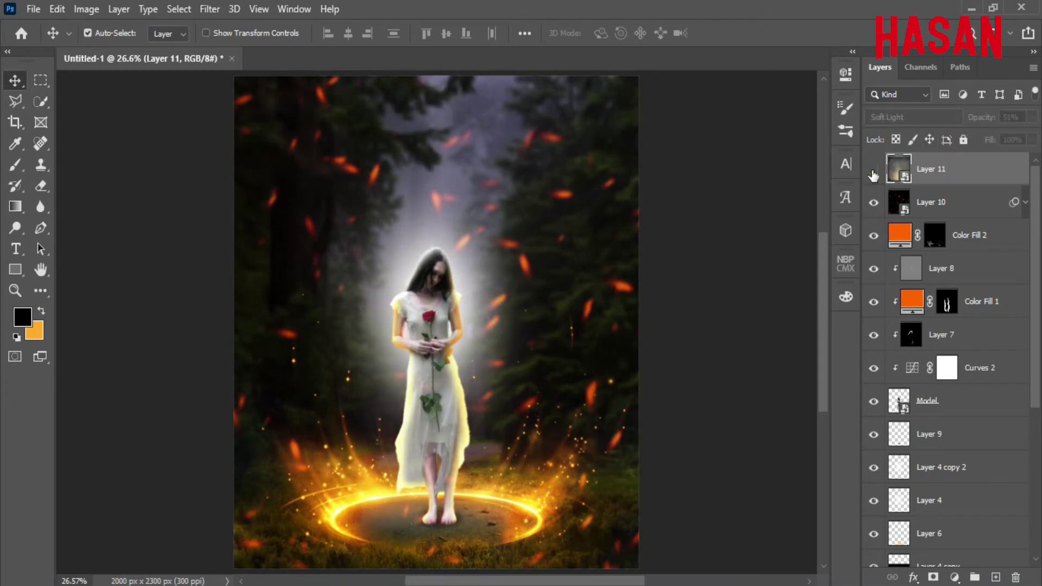
left_click(874, 169)
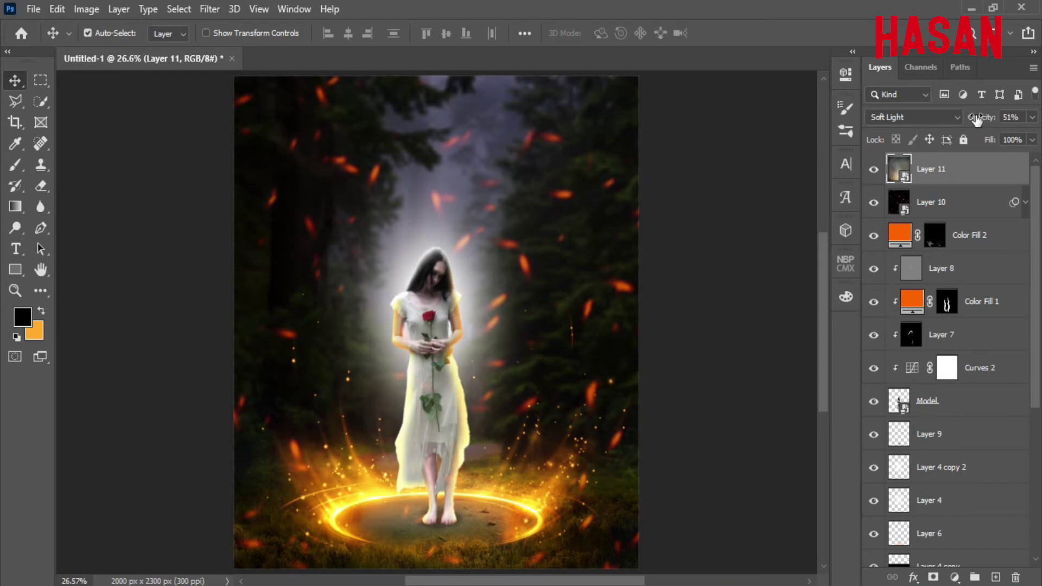
left_click(873, 175)
Create a new layer on top and stamp all visible layers into it
key("ctrl+minus")
key("ctrl+minus")
key("ctrl+minus")
key("ctrl+0")
left_click(996, 578)
key("ctrl+alt+shift+e")
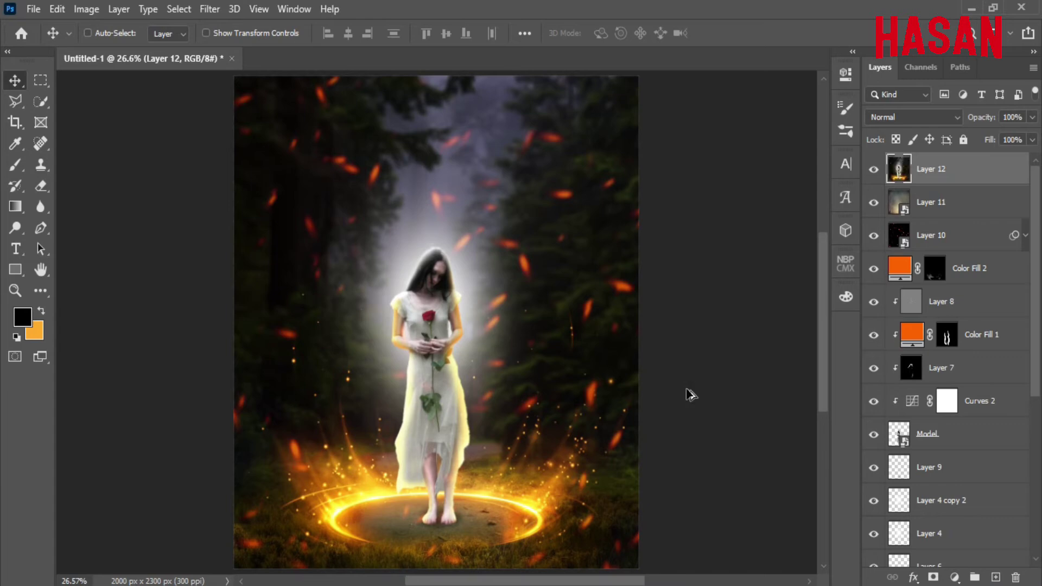
right_click(963, 171)
key("Escape")
Add a Color Balance adjustment above the stamped layer and shift its midtones slightly toward yellow
left_click(955, 578)
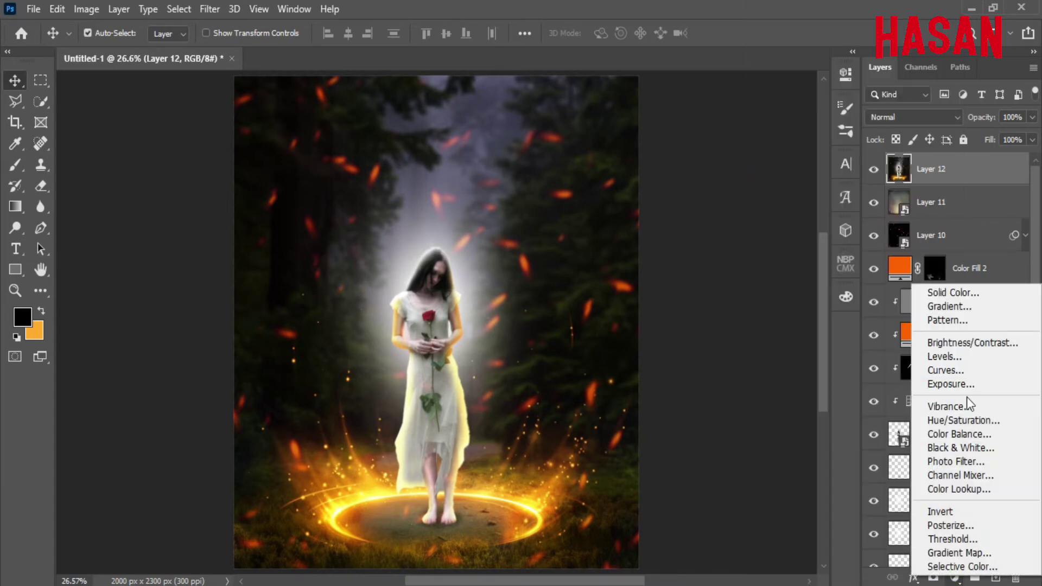
left_click(958, 433)
left_click_drag(556, 274, 528, 276)
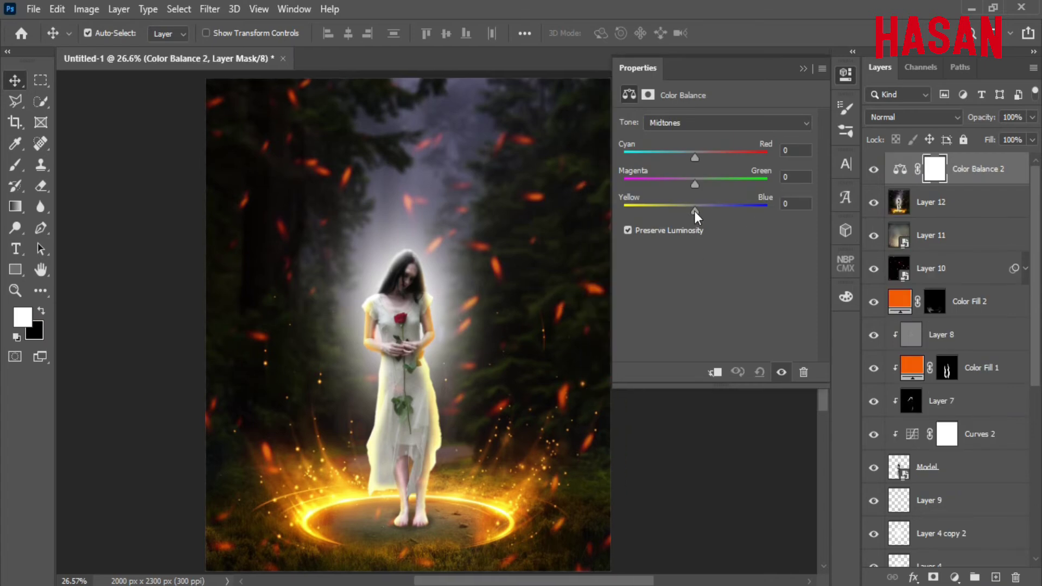
left_click_drag(694, 217, 690, 216)
Shift the Color Balance shadows slightly toward yellow and red
left_click(772, 123)
left_click(771, 130)
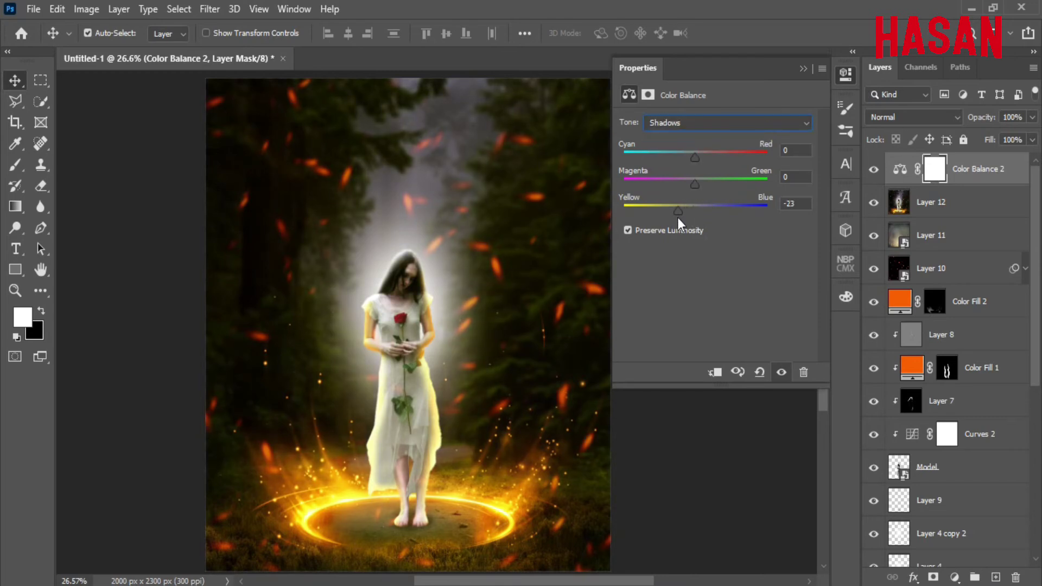
left_click_drag(696, 221, 689, 219)
left_click_drag(696, 158, 699, 159)
left_click(803, 68)
Add a Color Lookup adjustment, try the 2Strip.look and 3Strip.look 3DLUT files, and choose Crisp_Warm.look
left_click(955, 579)
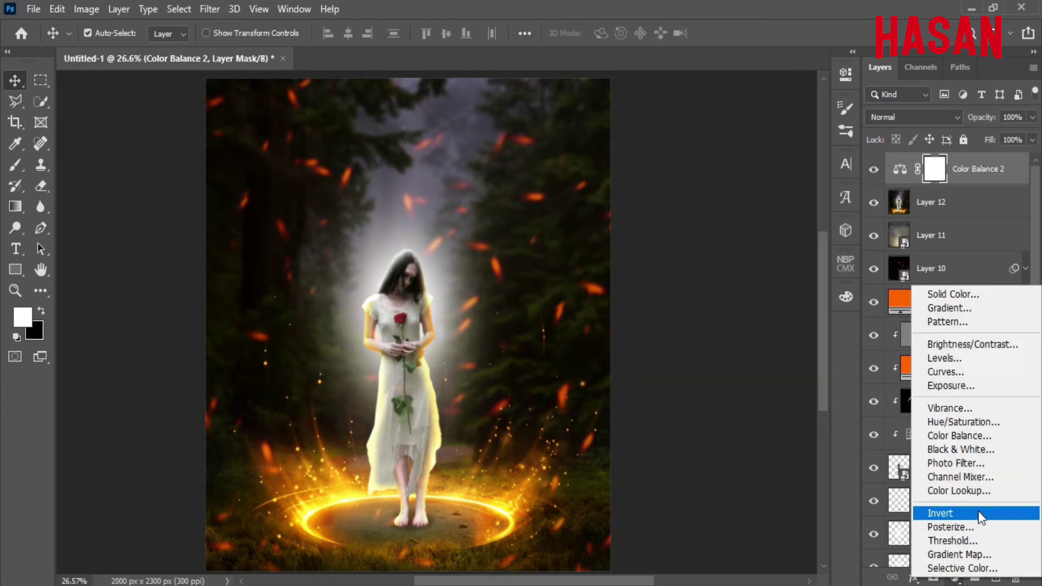
left_click(972, 487)
left_click(777, 123)
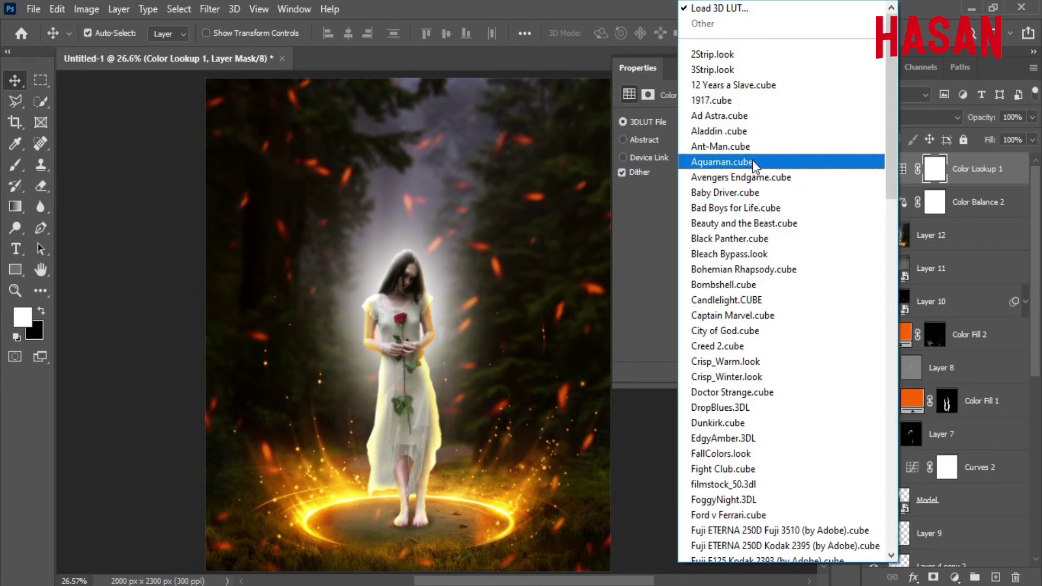
left_click(752, 54)
left_click(763, 116)
left_click(774, 55)
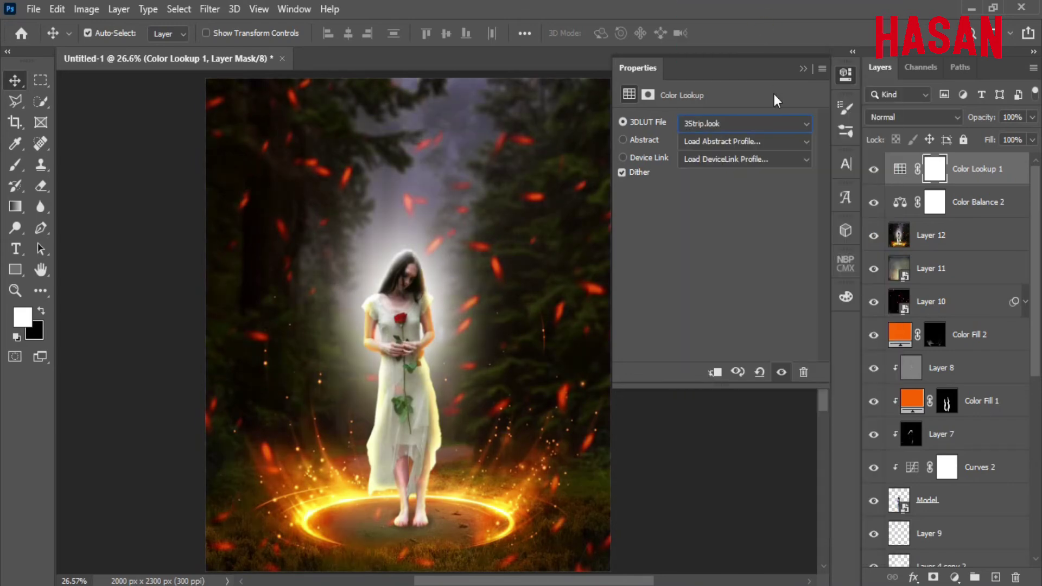
left_click(774, 120)
left_click(760, 41)
left_click(780, 124)
scroll(782, 163, "down", 2)
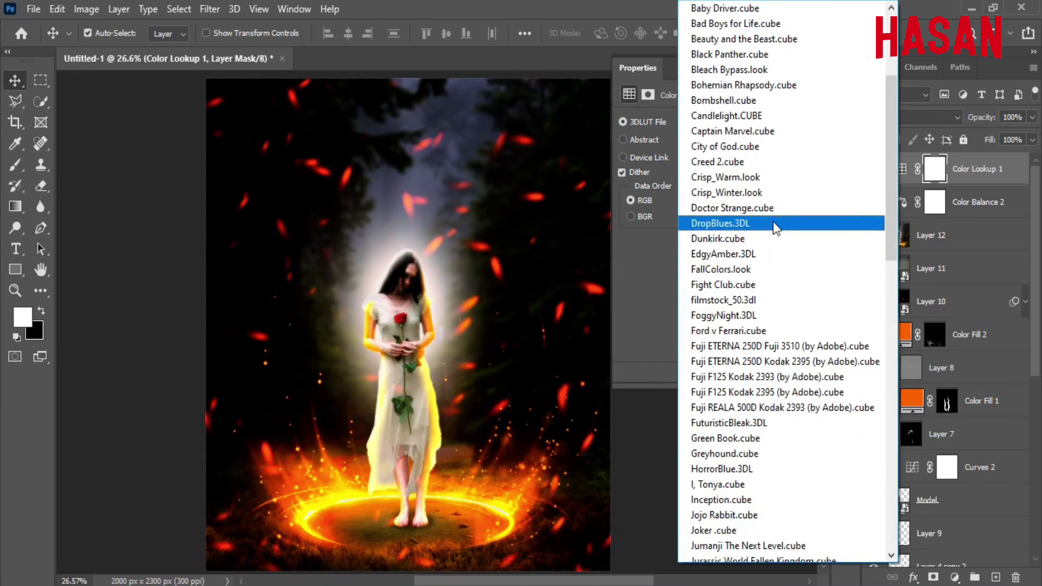
left_click(765, 172)
Reduce the Color Lookup layer's opacity to 5%, comparing the image with the layer hidden and shown
left_click_drag(985, 119, 916, 118)
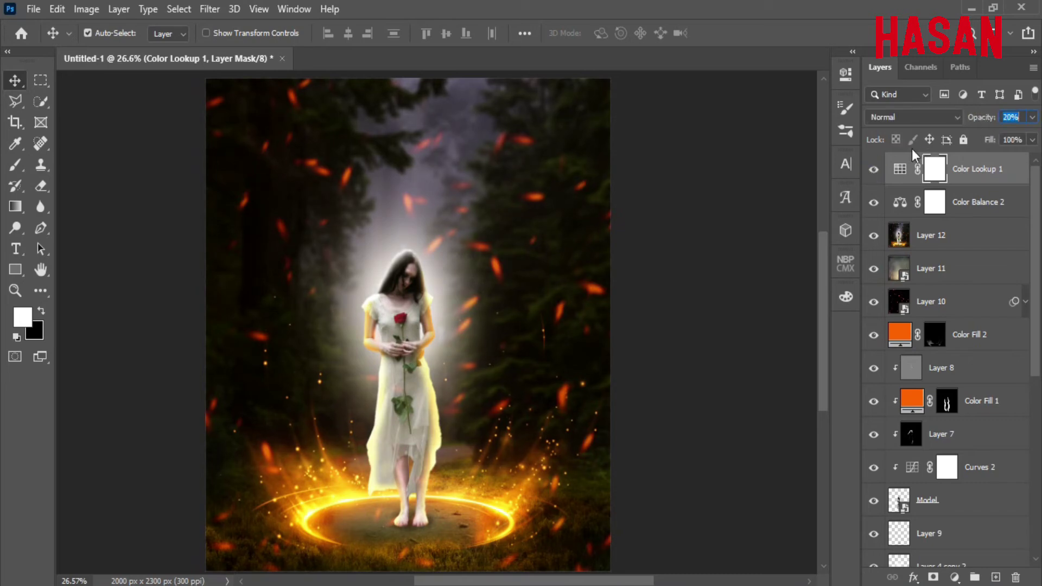
left_click(874, 171)
left_click(874, 172)
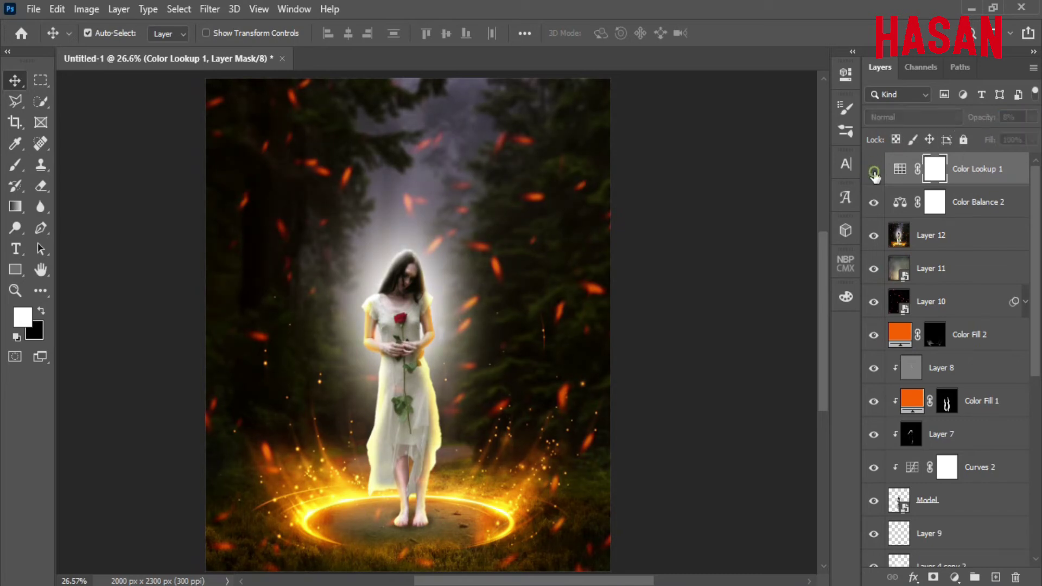
left_click_drag(977, 124, 978, 123)
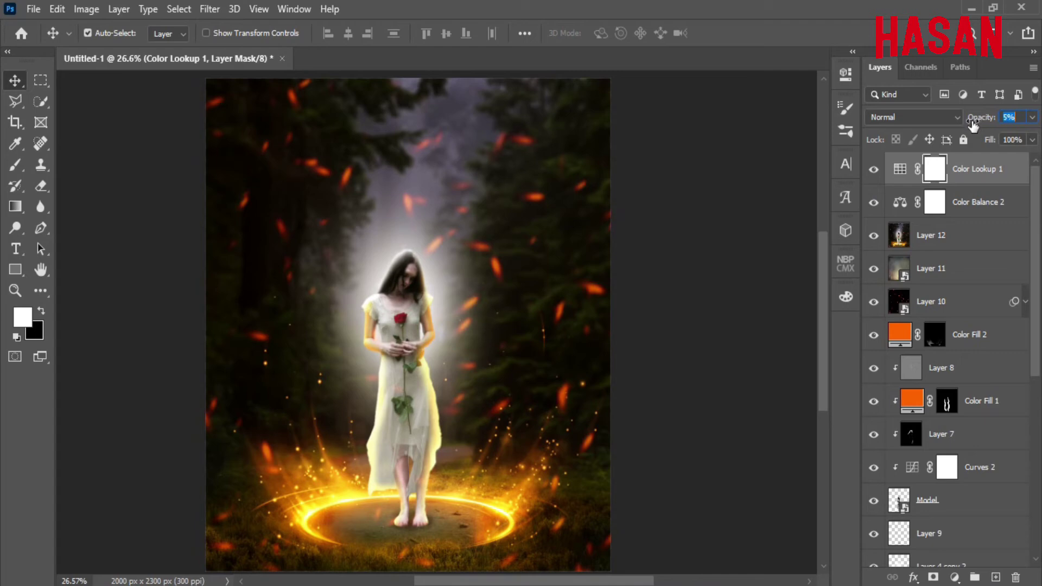
Add a Curves adjustment, lower the blue channel's white point output to 236 and raise its black point slightly
left_click(955, 577)
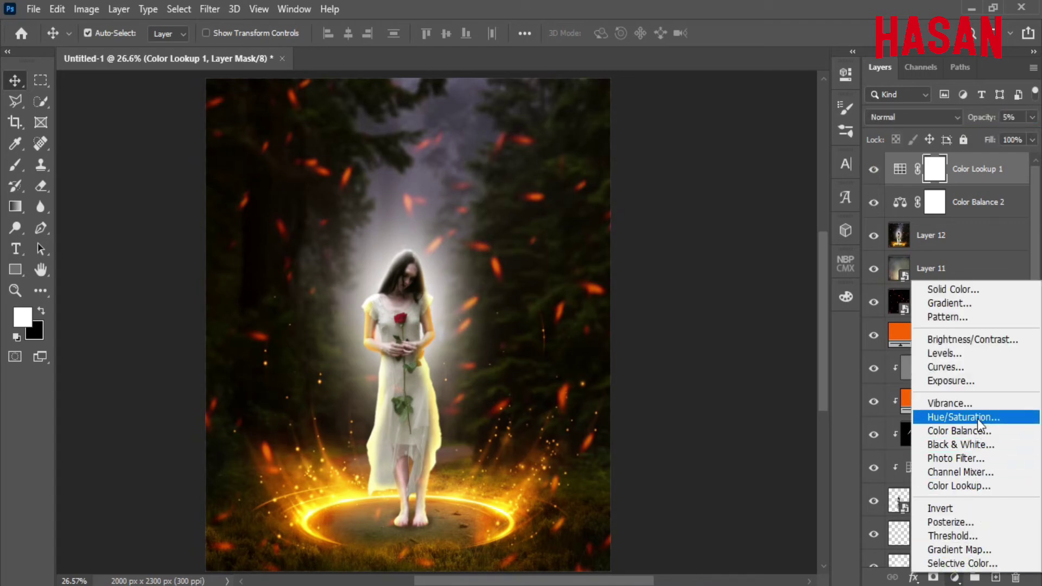
left_click(956, 367)
left_click(763, 144)
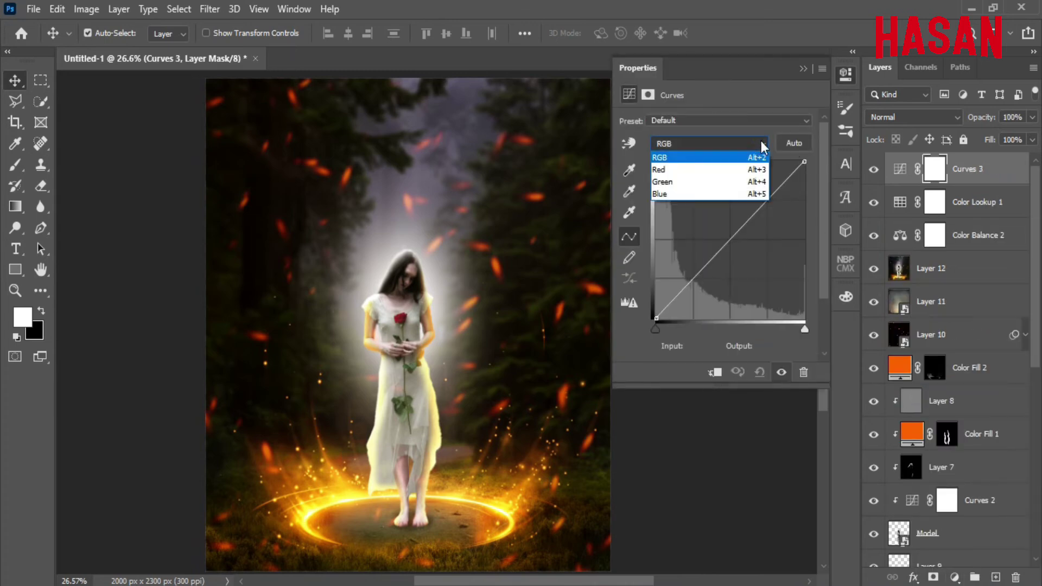
left_click(667, 193)
left_click_drag(804, 162, 811, 171)
left_click_drag(657, 318, 650, 308)
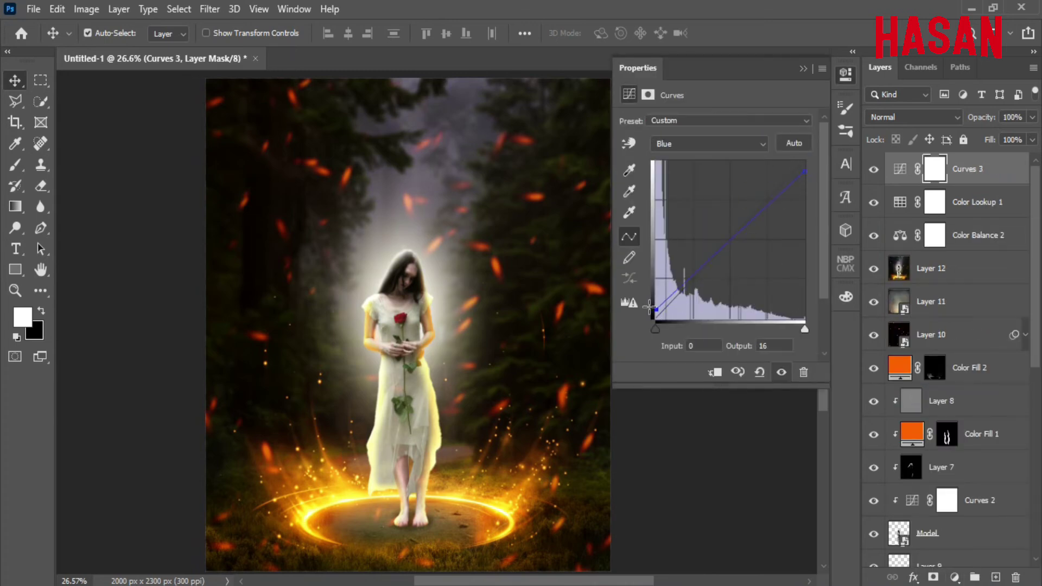
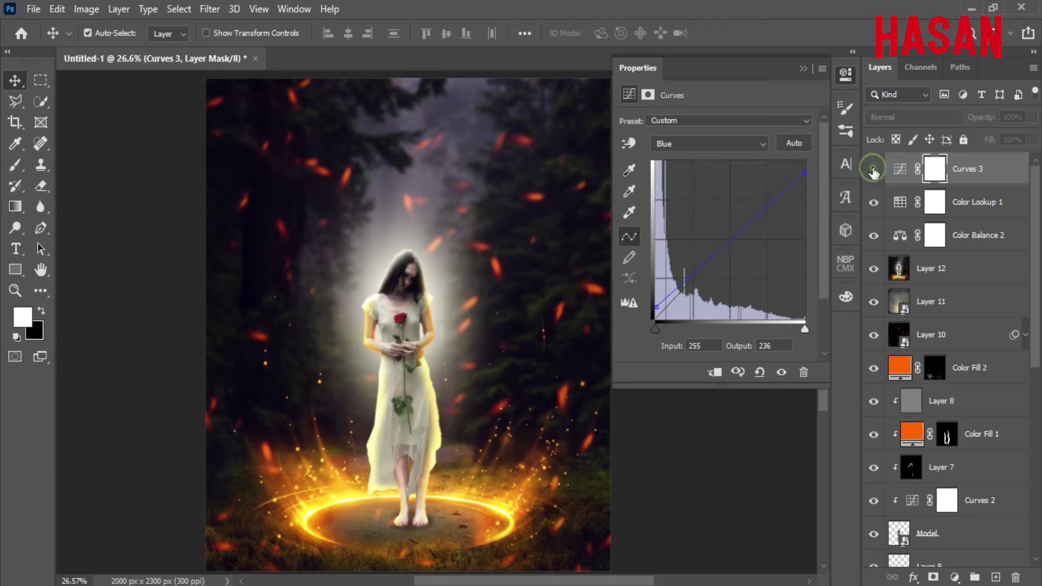
Add a midpoint to the green curve at input 130, output 128, and try moving its black point to input 12
left_click(756, 144)
left_click(756, 185)
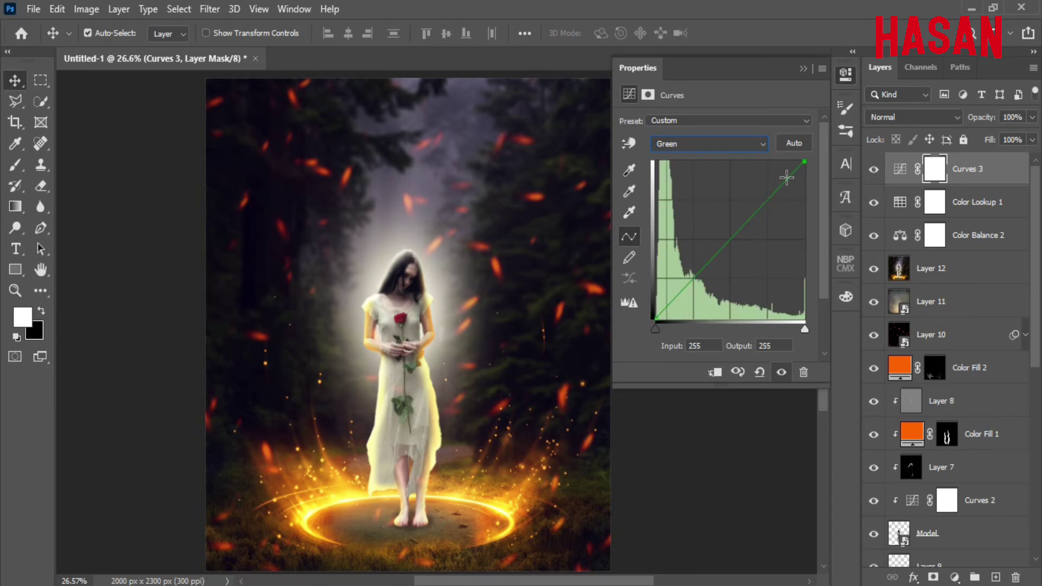
left_click_drag(731, 239, 732, 240)
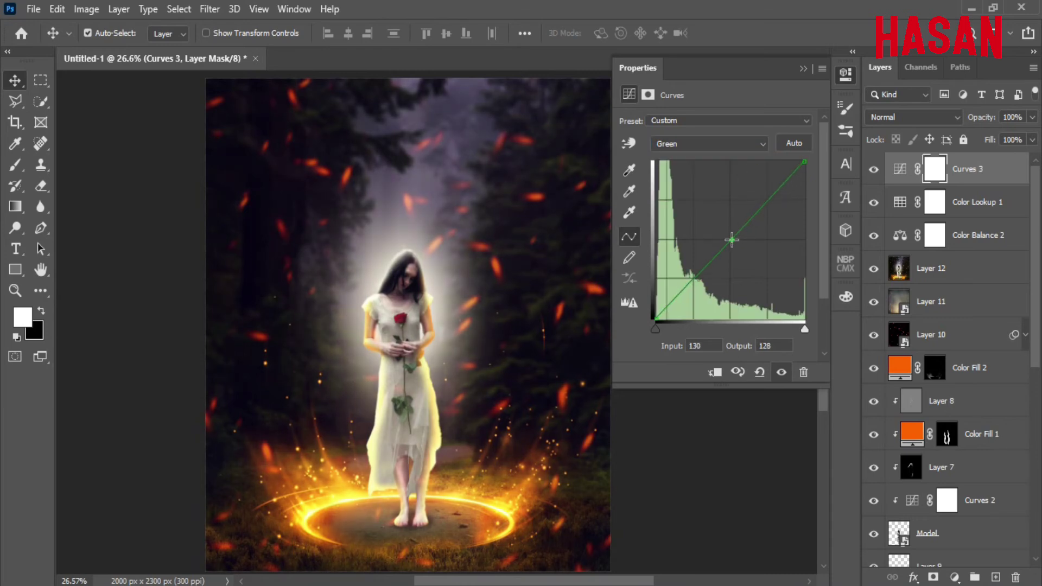
left_click_drag(655, 317, 662, 329)
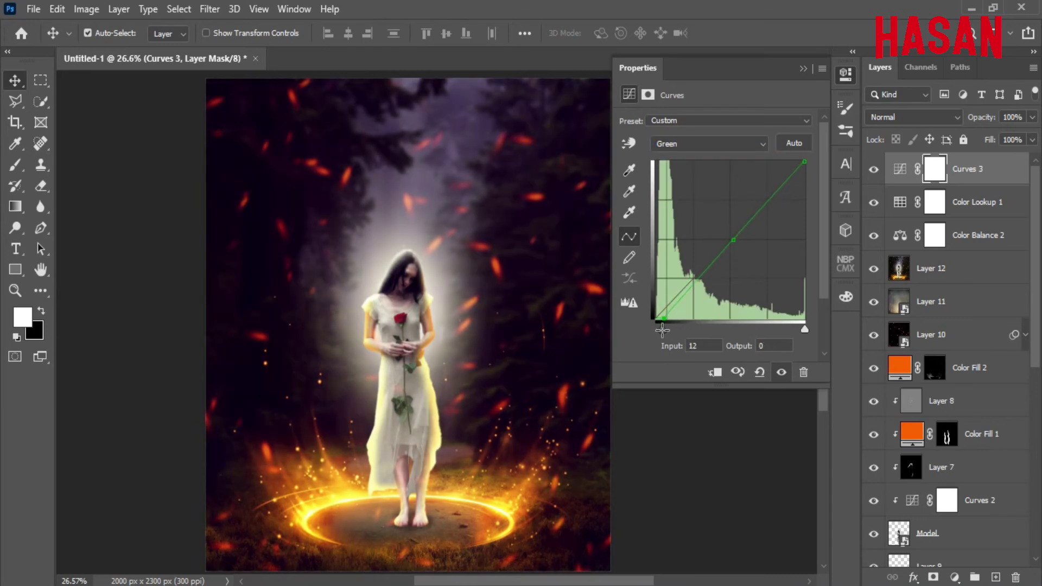
Lower the blue channel's white point output to 223 and compare the image with the Curves layer hidden and shown
left_click(761, 144)
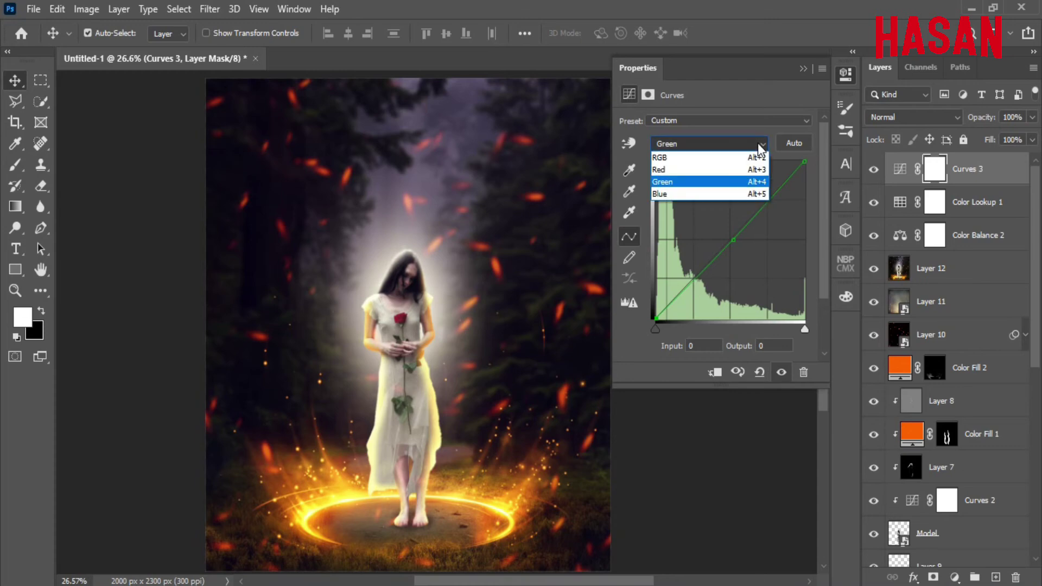
left_click(759, 193)
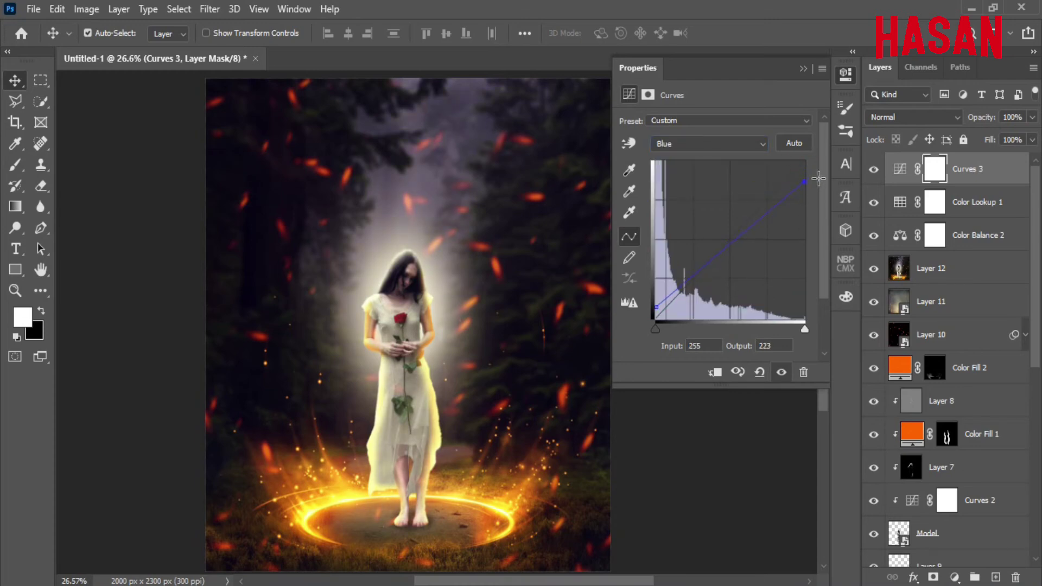
left_click(803, 69)
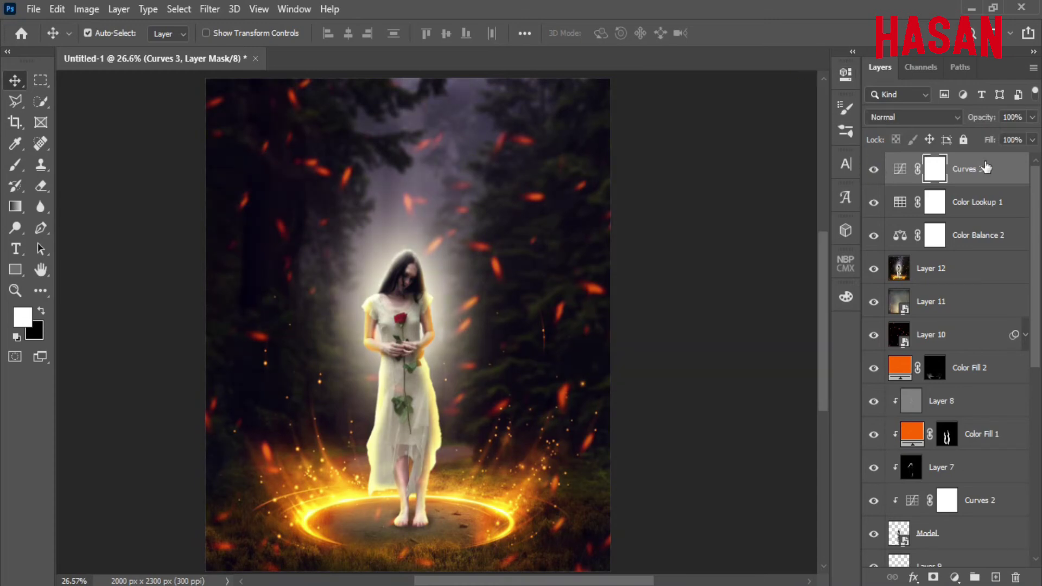
left_click(873, 171)
Stamp all visible layers into a new top layer and convert it to a smart object
left_click(993, 578)
key("ctrl+shift+alt+e")
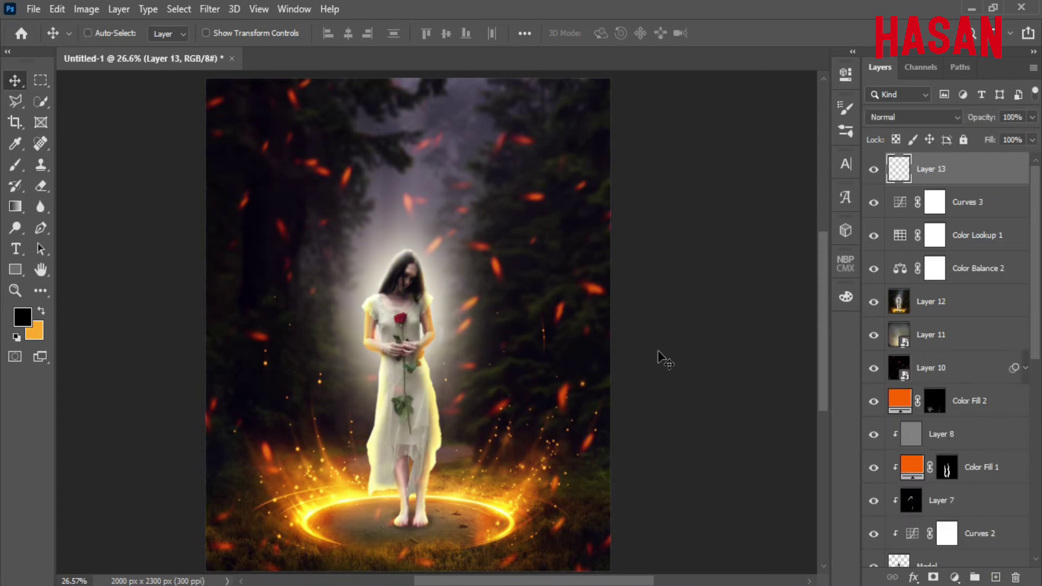
right_click(931, 169)
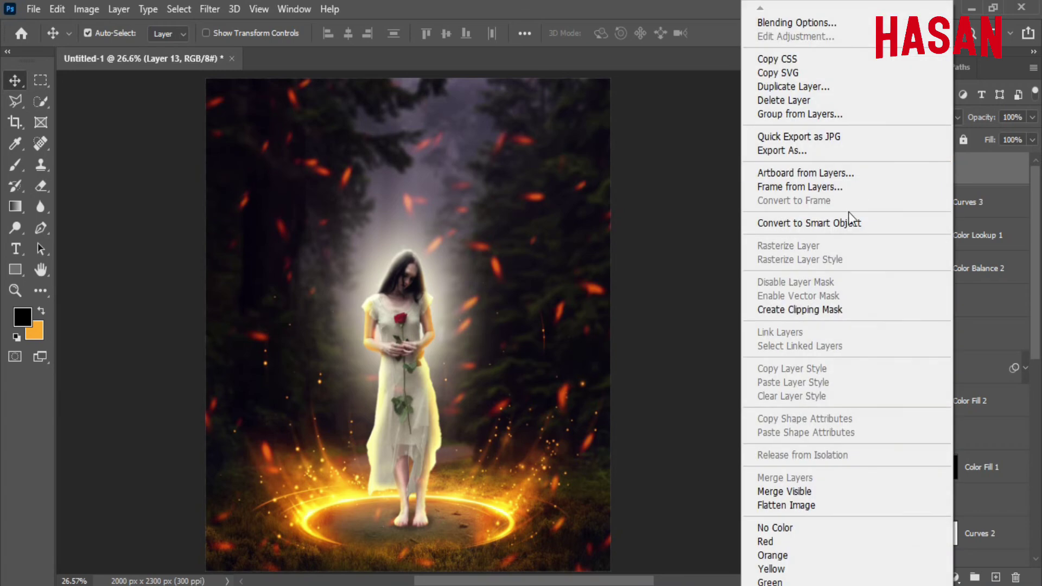
left_click(849, 217)
Apply the Camera Raw Filter to the stamped layer, warm the temperature slightly and set the tint to -3
left_click(209, 9)
left_click(330, 103)
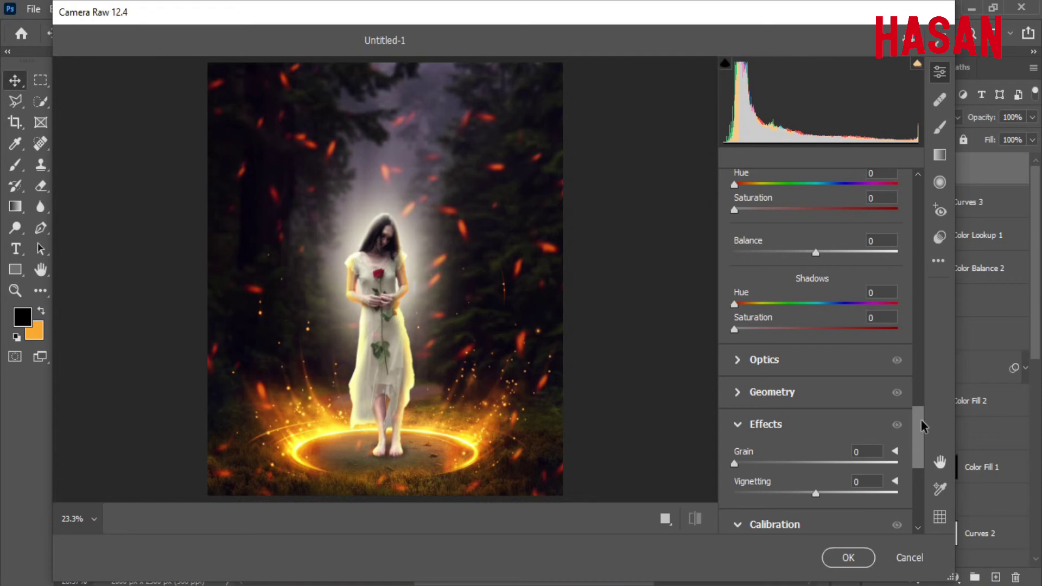
left_click_drag(922, 427, 921, 184)
left_click_drag(819, 311, 814, 337)
Set the Camera Raw contrast to -3, highlights to +21, shadows to -7 and whites to -11
scroll(918, 239, "down", 5)
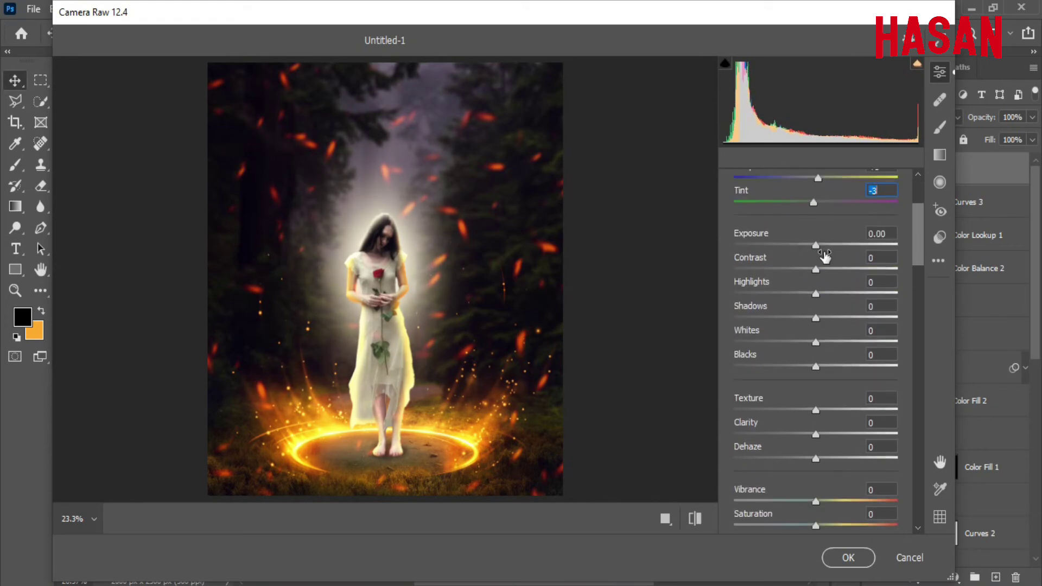
left_click(816, 246)
left_click_drag(816, 269, 799, 354)
double_click(819, 353)
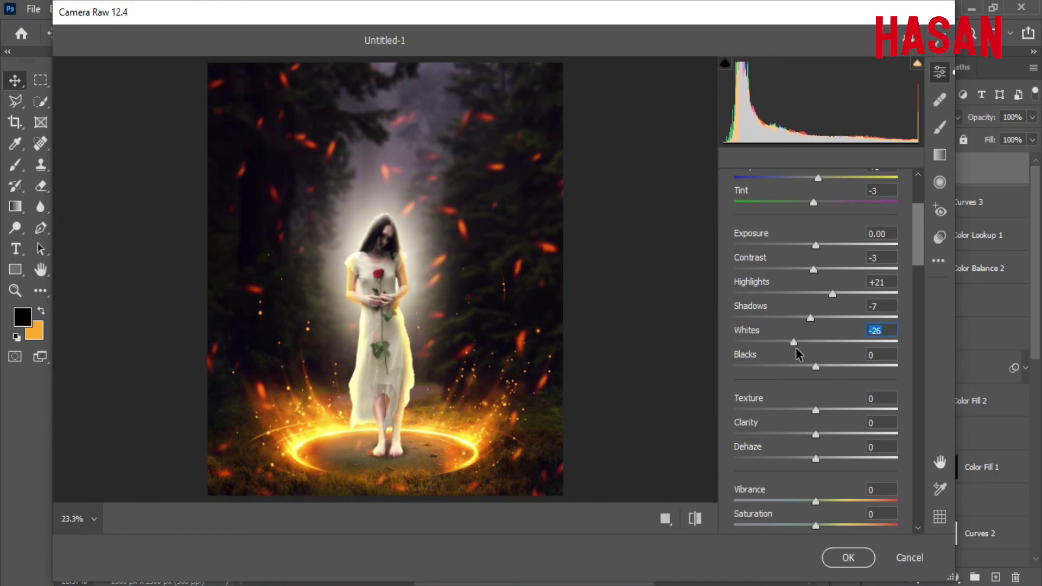
Set the blacks to -2 and fine-tune the dehaze and vibrance amounts
scroll(917, 239, "down", 5)
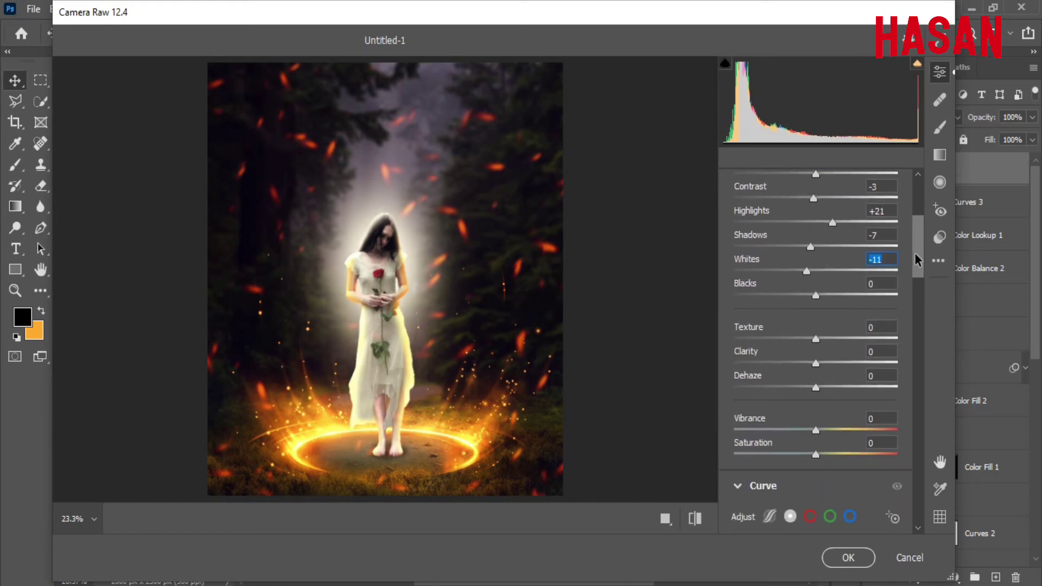
left_click_drag(816, 239, 822, 253)
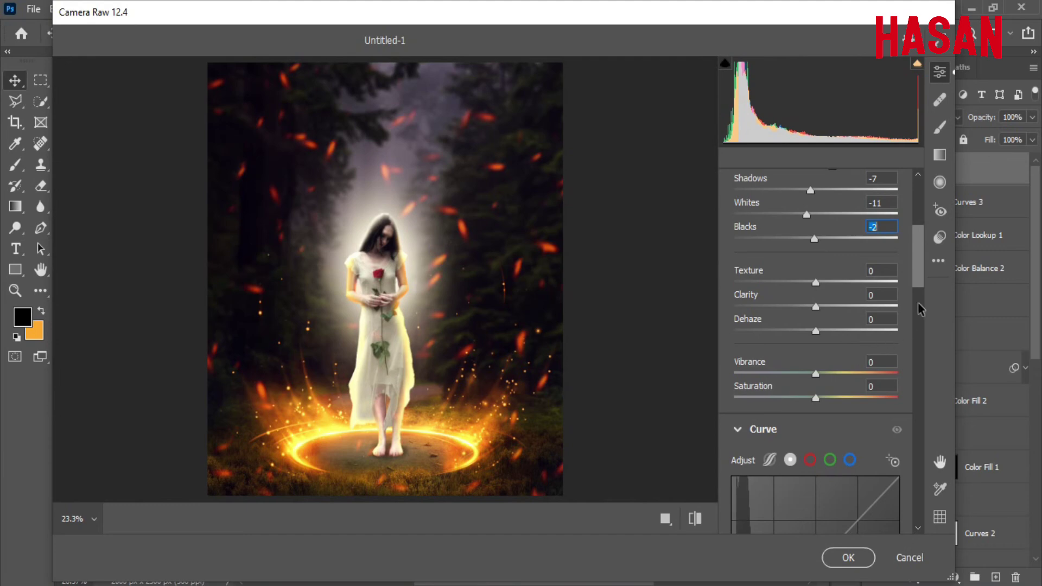
scroll(920, 276, "down", 2)
left_click_drag(823, 235, 816, 279)
Shape the parametric curve with highlights +44, lights +3, darks -3 and shadows -3
scroll(919, 270, "down", 5)
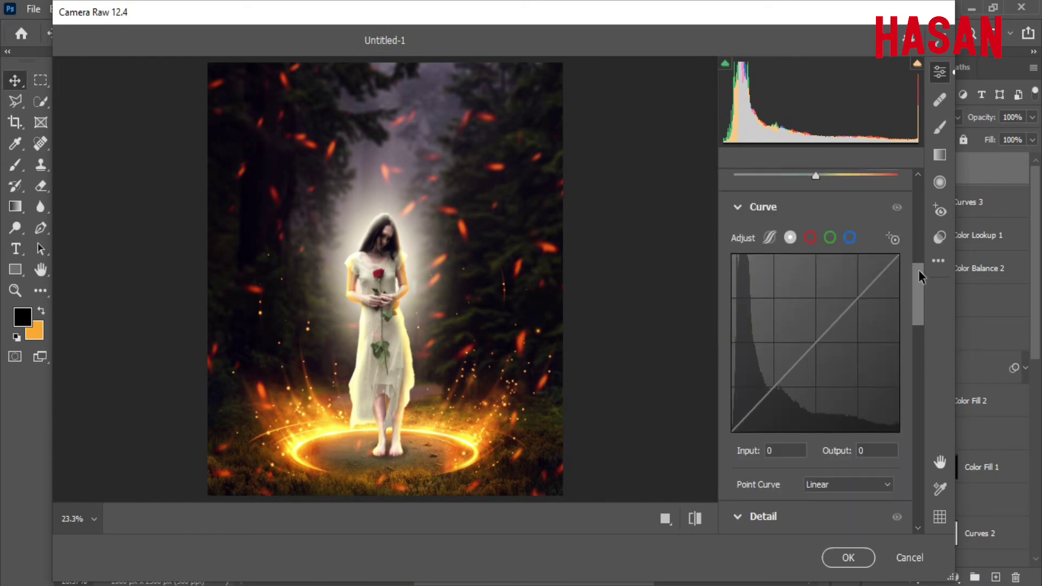
left_click(770, 237)
scroll(919, 275, "down", 2)
left_click_drag(815, 358, 859, 354)
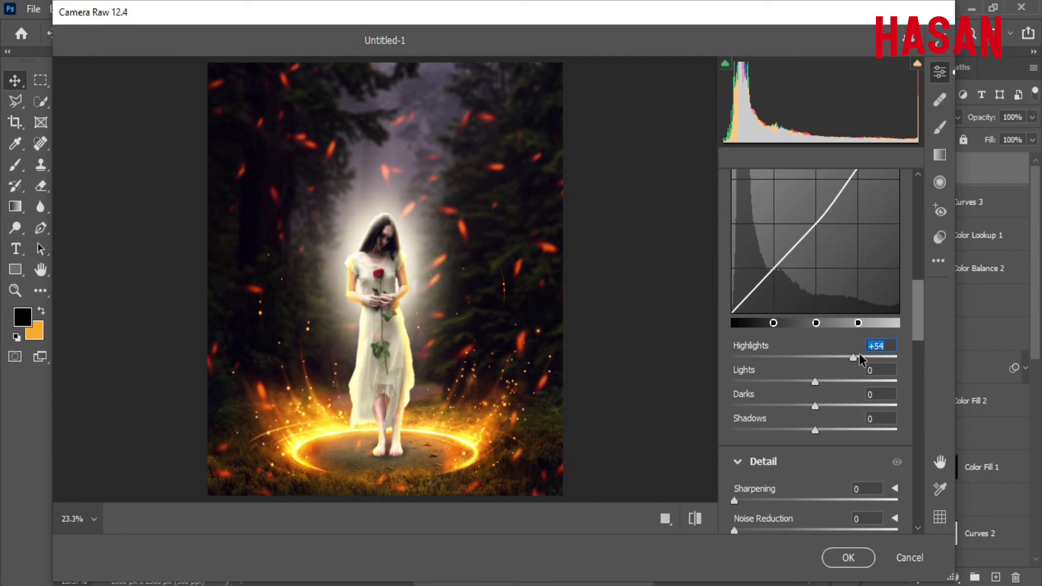
left_click_drag(815, 381, 814, 431)
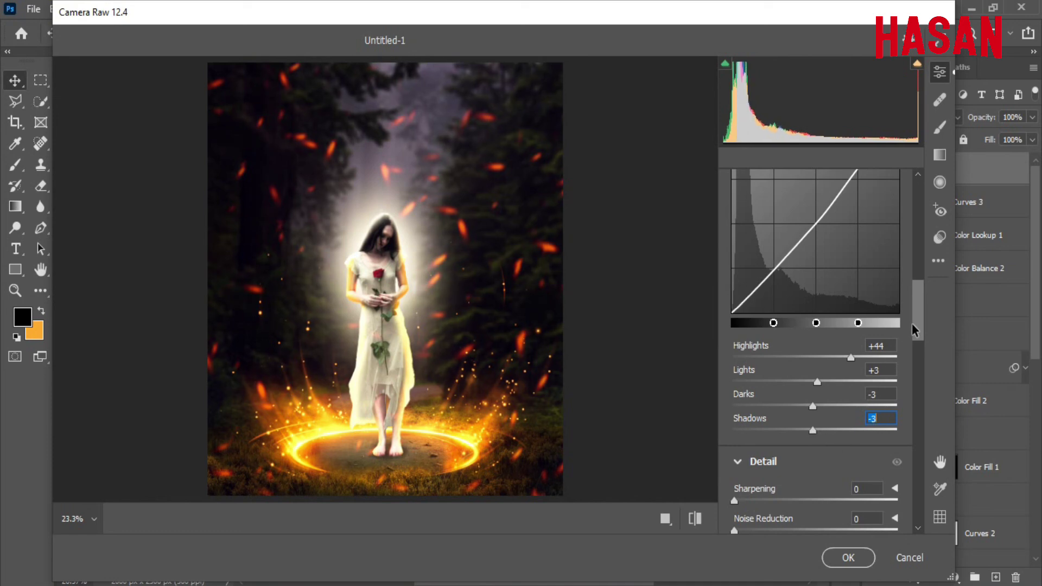
Set sharpening to 8, noise reduction to 21 and color noise reduction to 20
scroll(912, 324, "down", 5)
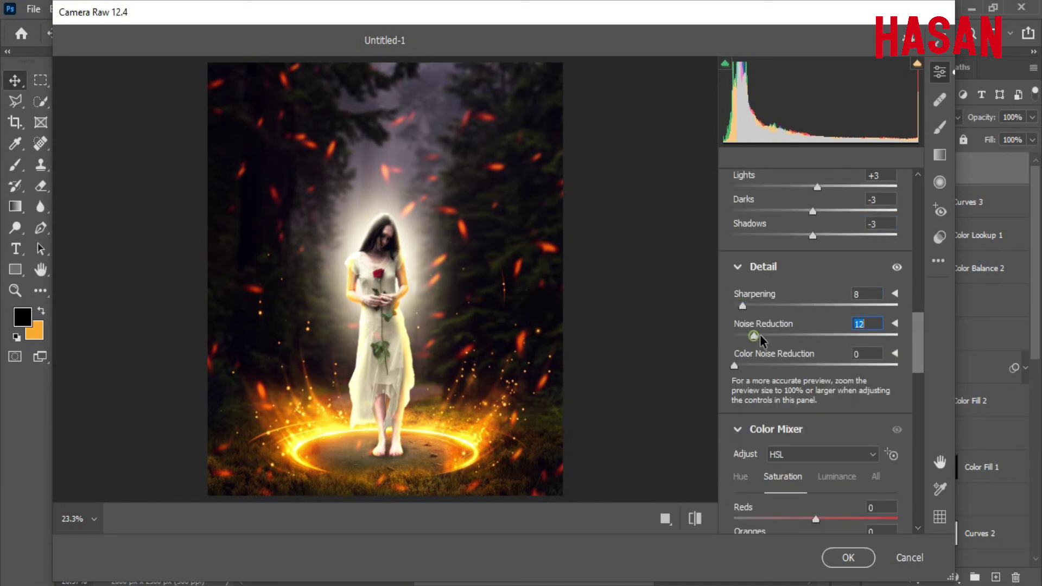
left_click_drag(763, 365, 766, 366)
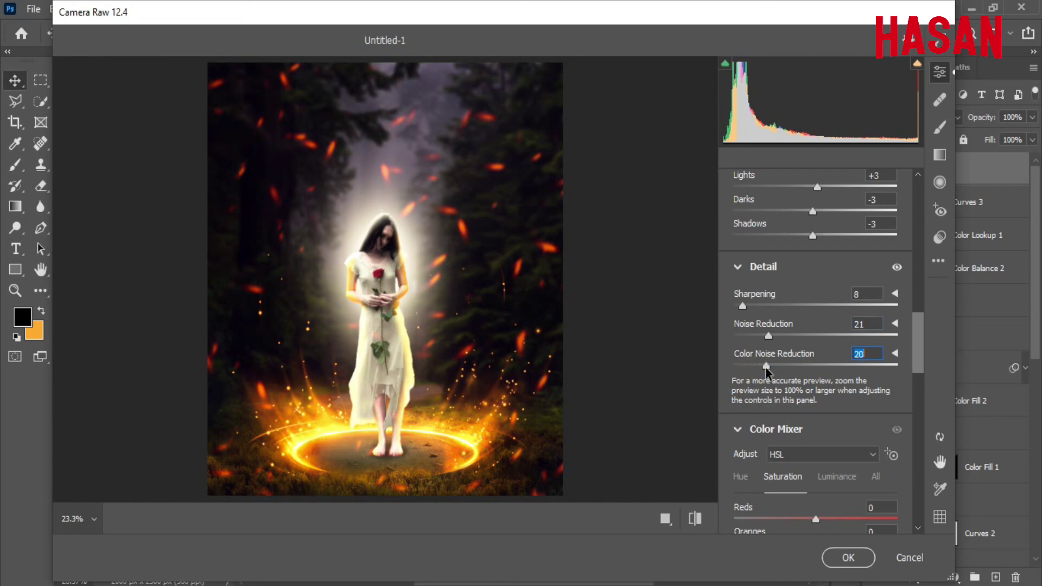
Set the Color Mixer saturation to +2 for reds, +6 for oranges and +8 for yellows
scroll(917, 363, "down", 3)
scroll(914, 364, "down", 4)
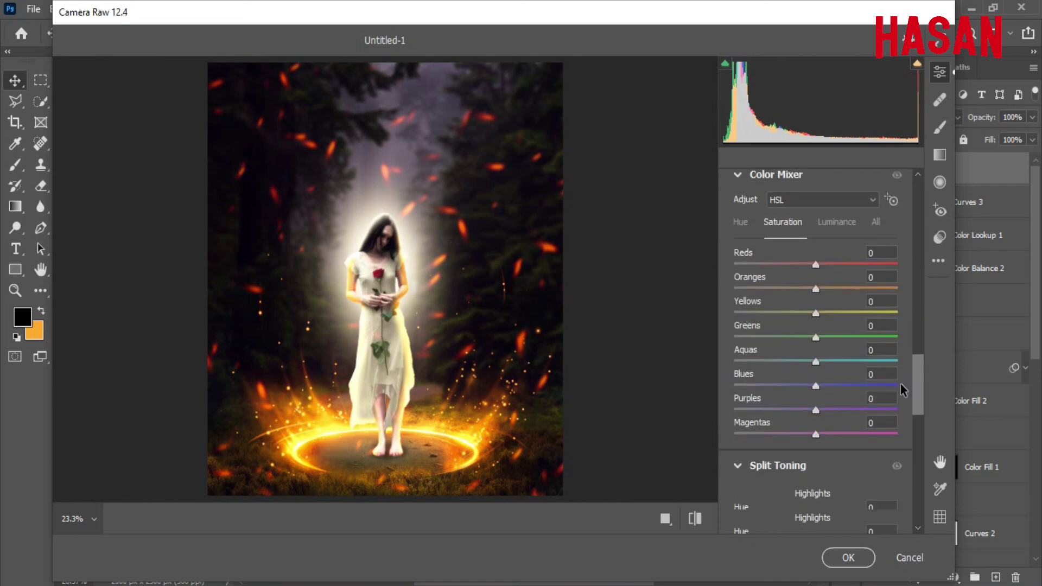
left_click(816, 289)
mouse_move(817, 296)
left_mouse_down()
mouse_move(842, 312)
mouse_move(823, 324)
mouse_move(831, 320)
mouse_move(818, 321)
mouse_move(819, 290)
mouse_move(831, 290)
mouse_move(814, 291)
left_mouse_up()
left_click(839, 223)
left_click(788, 228)
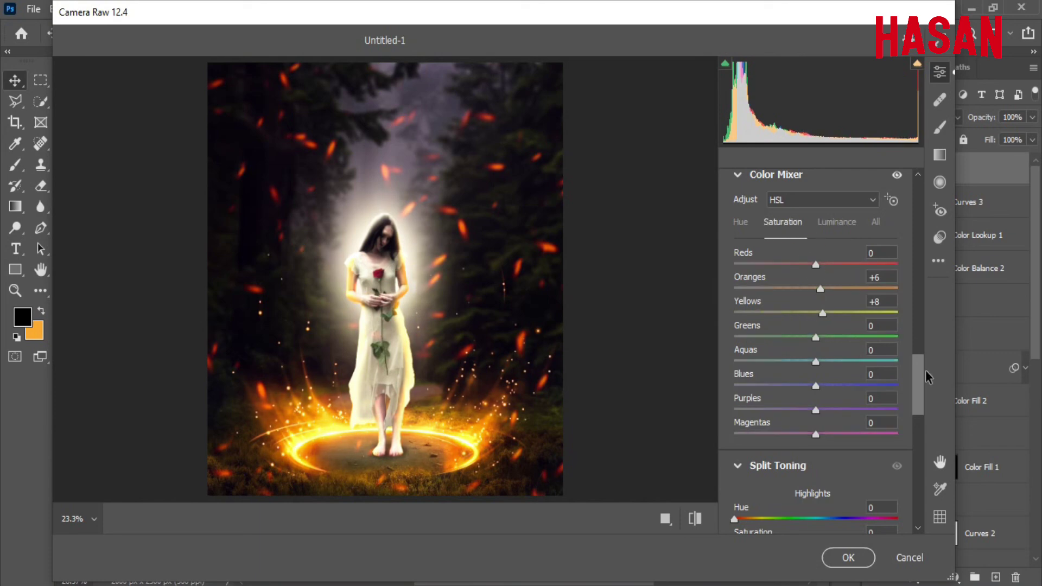
mouse_move(920, 372)
left_mouse_down()
mouse_move(918, 393)
mouse_move(920, 371)
left_mouse_up()
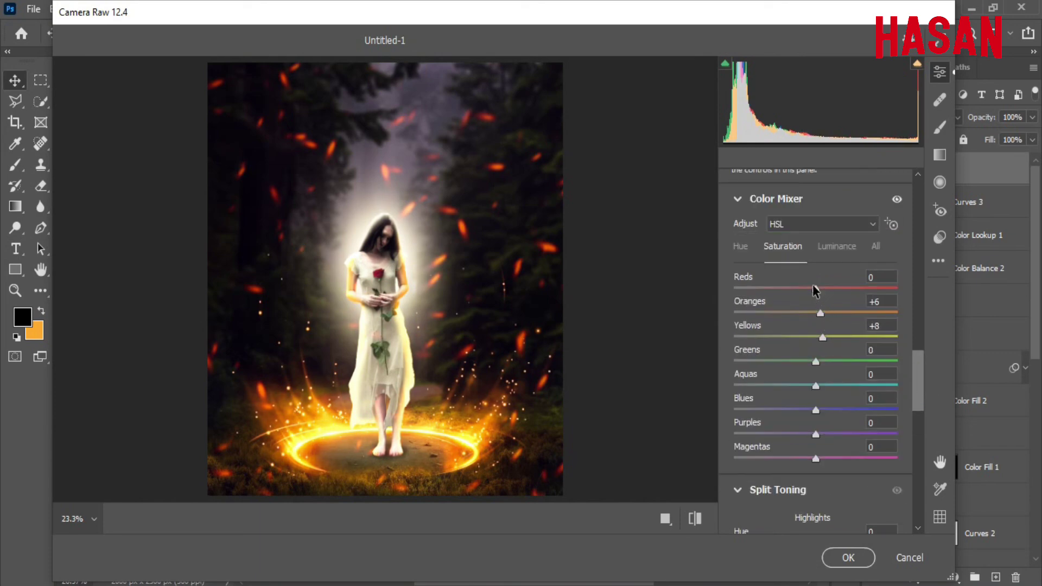
left_click_drag(814, 288, 870, 291)
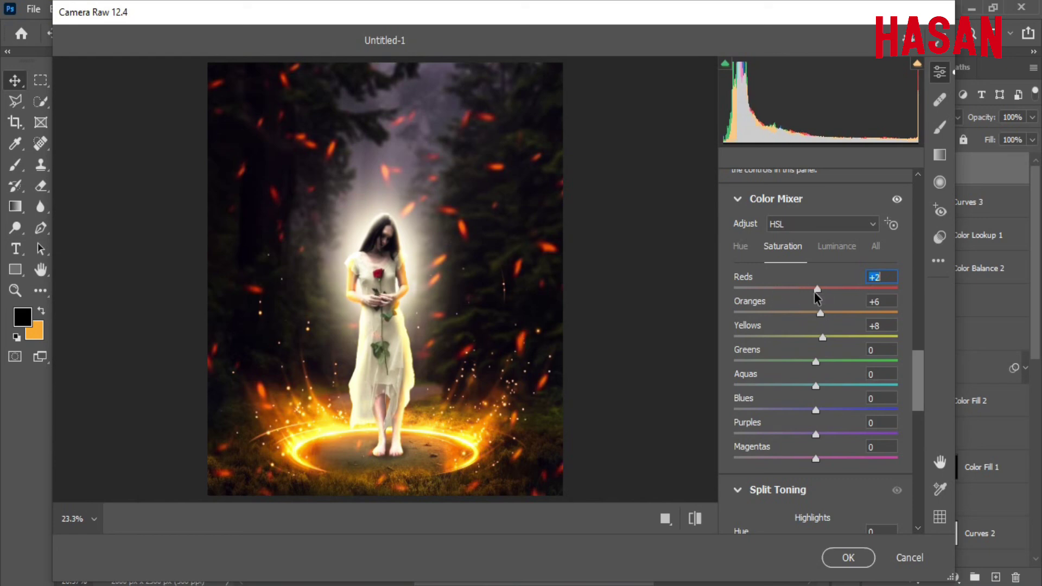
Tint the split toning highlights with hue 45 and saturation 17
left_click_drag(922, 382, 920, 425)
left_click(753, 294)
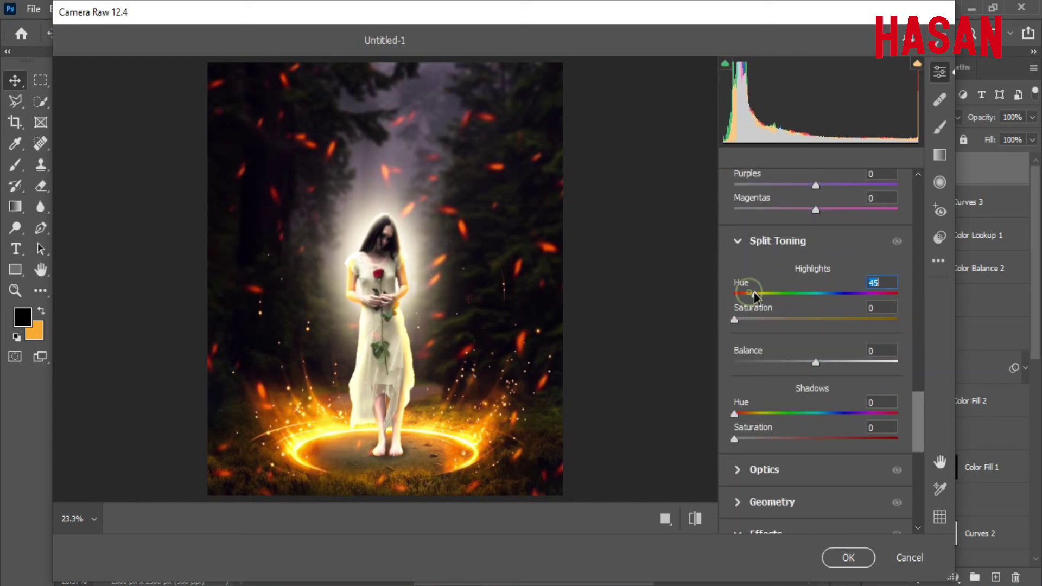
left_click_drag(773, 321, 763, 321)
Tint the split toning shadows with hue 207 and saturation 14
left_click(848, 414)
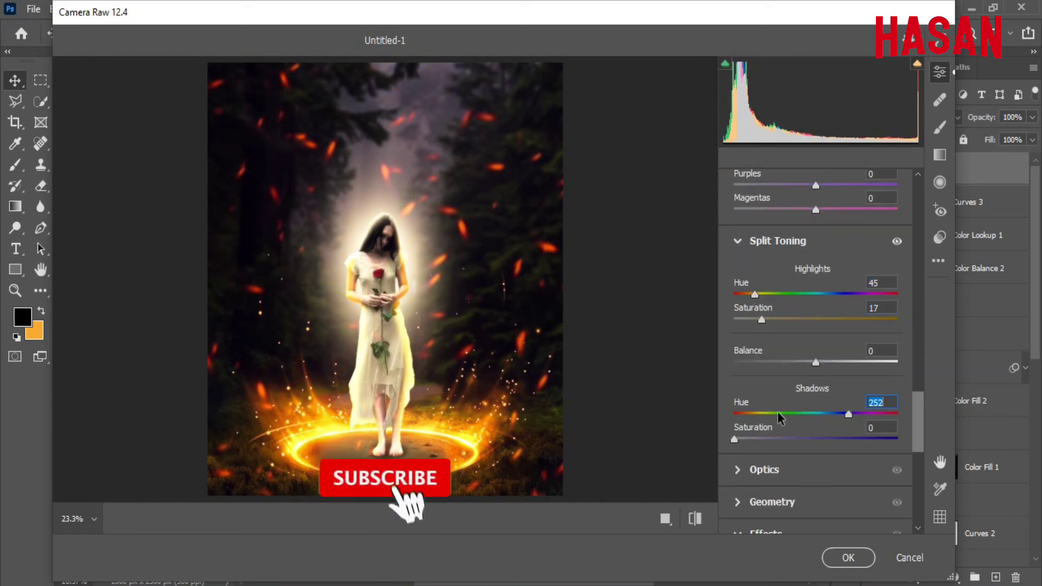
left_click(772, 439)
left_click(841, 413)
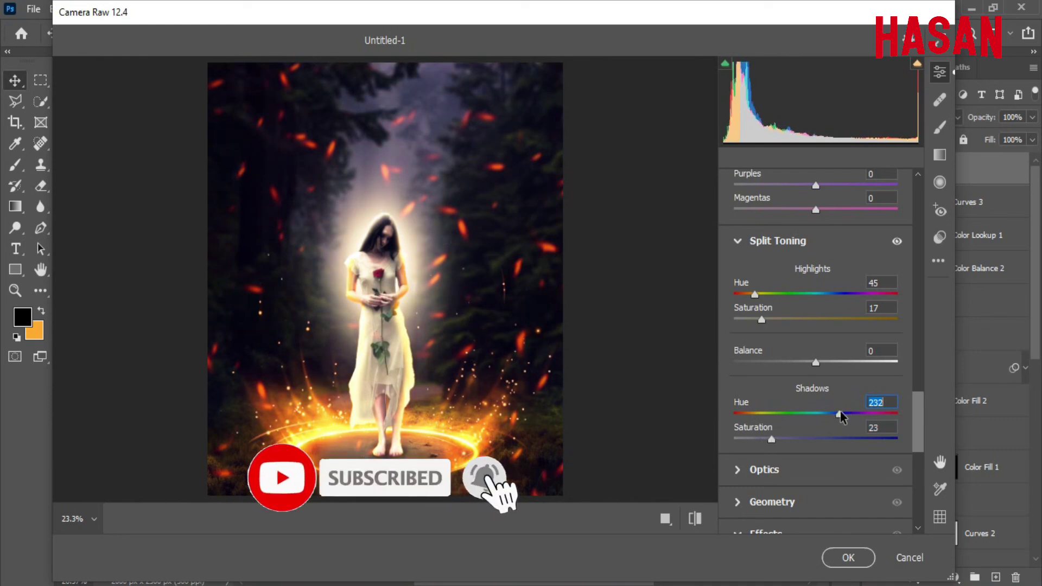
left_click(829, 414)
left_click(784, 439)
left_click(759, 439)
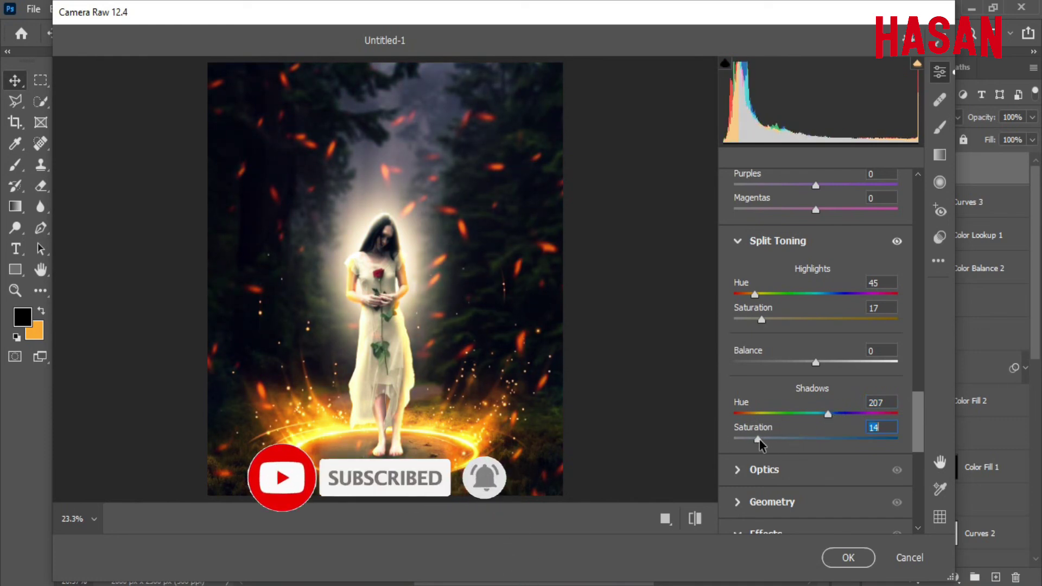
Raise the split toning highlight saturation to 19, set the balance to 7 and apply the Camera Raw filter
mouse_move(761, 319)
left_mouse_down()
mouse_move(794, 318)
mouse_move(773, 319)
left_mouse_up()
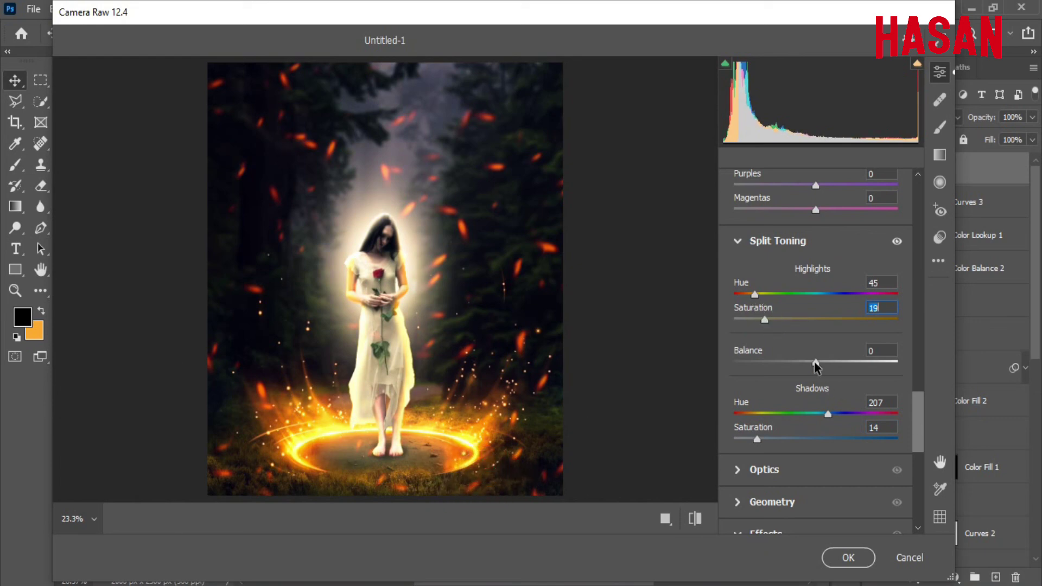
left_click_drag(814, 362, 825, 360)
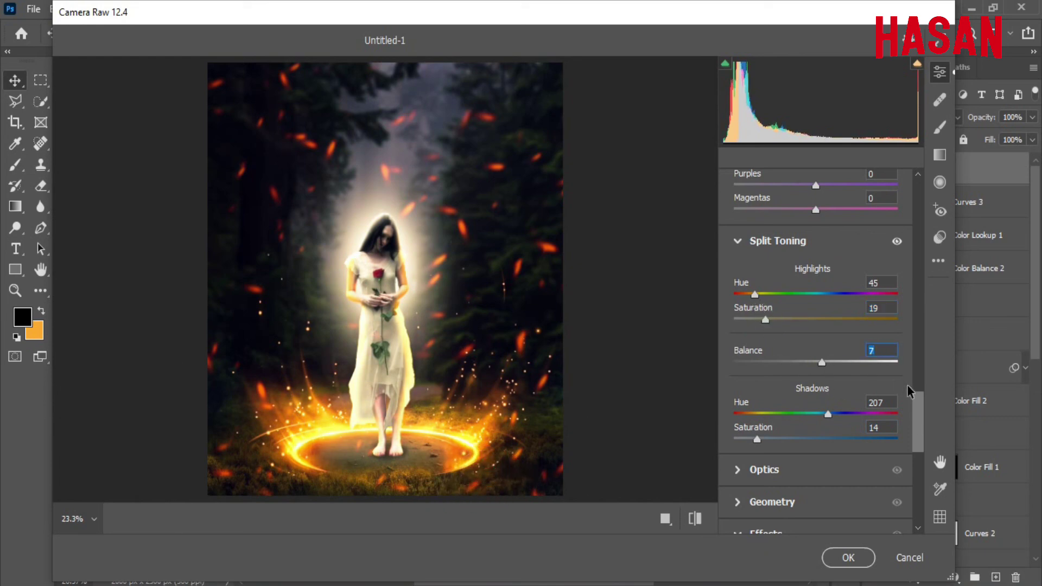
left_click_drag(916, 401, 911, 483)
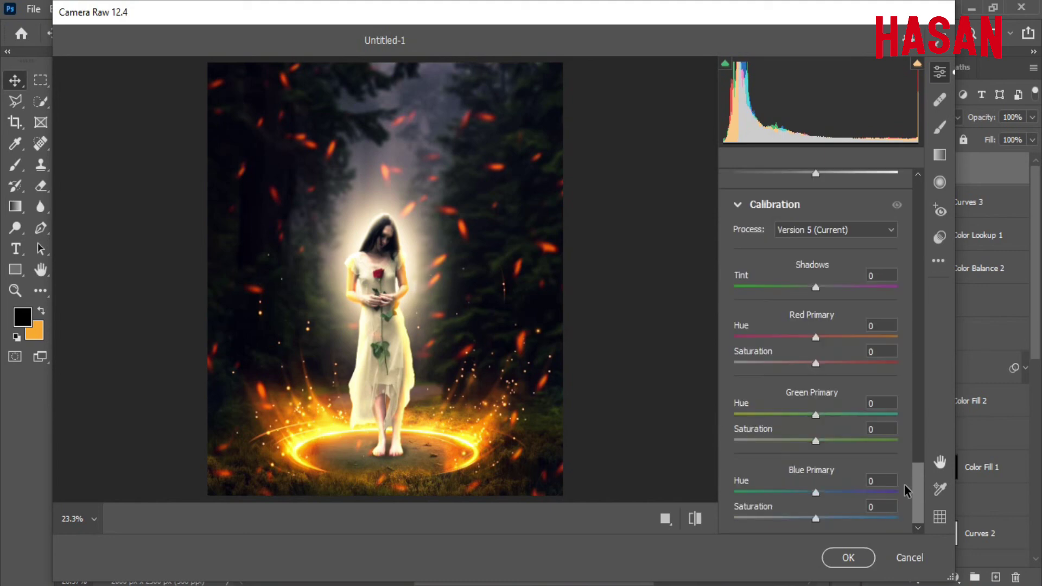
left_click(848, 557)
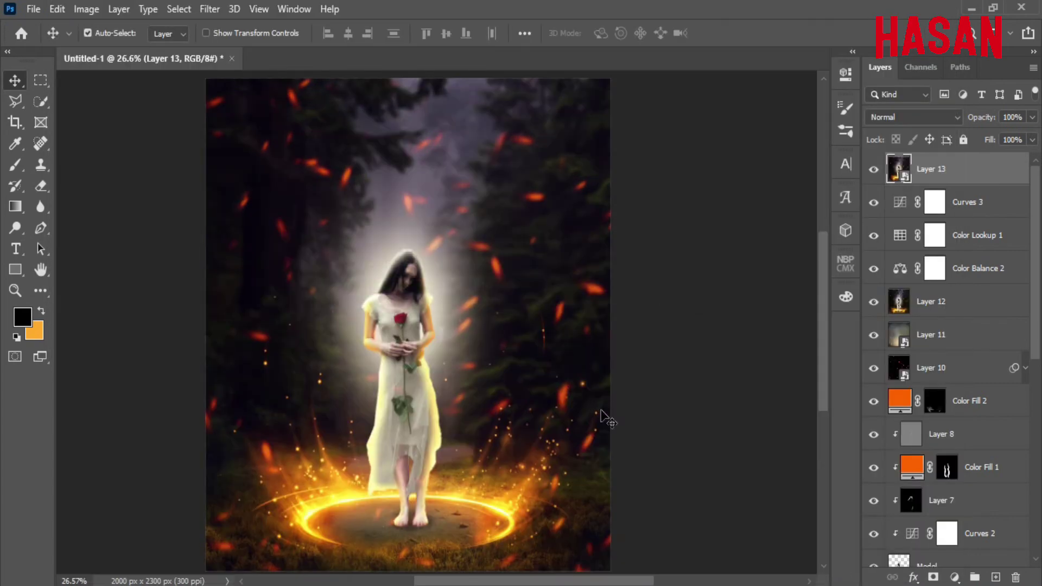
Compare the image with and without the Camera Raw grading by toggling the visibility of Layer 13
left_click_drag(573, 416, 600, 415)
left_click(1026, 170)
left_click(874, 170)
left_click(874, 170)
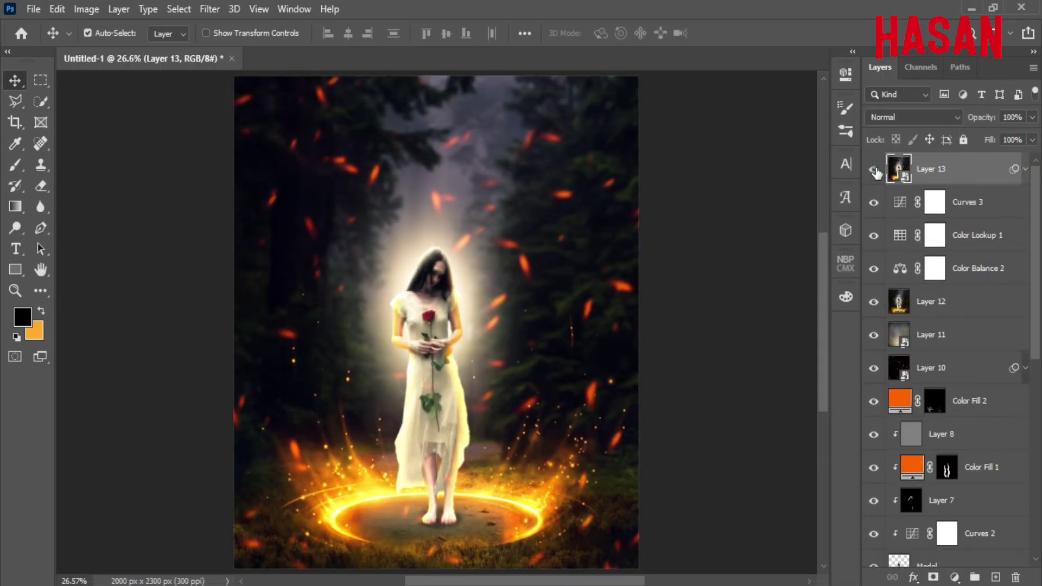
left_click_drag(980, 114, 968, 119)
left_click(874, 169)
left_click(874, 170)
Add a new layer above Layer 13 and stamp all visible layers into it
left_click(996, 577)
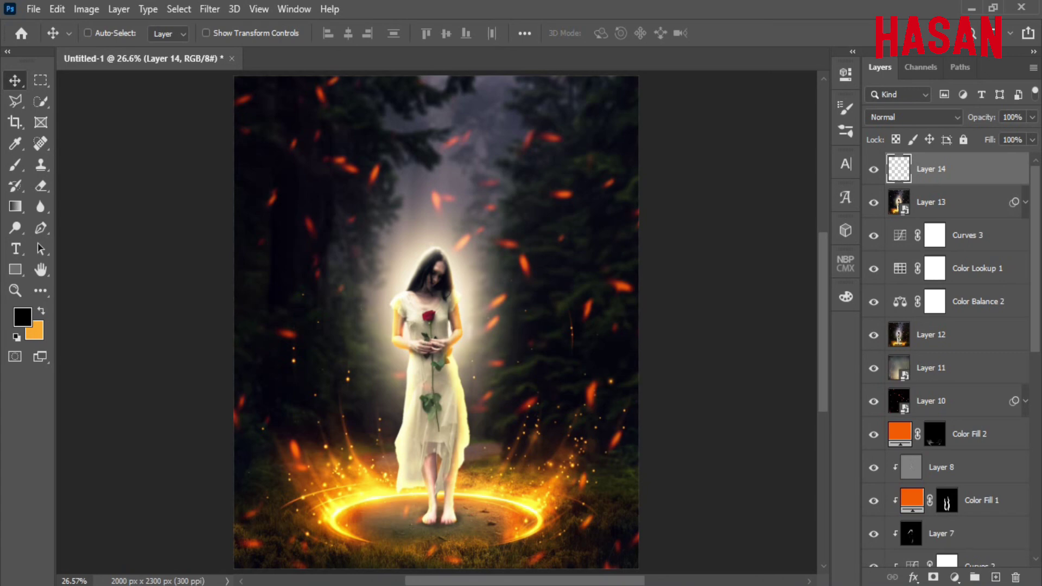
key("ctrl+shift+alt+e")
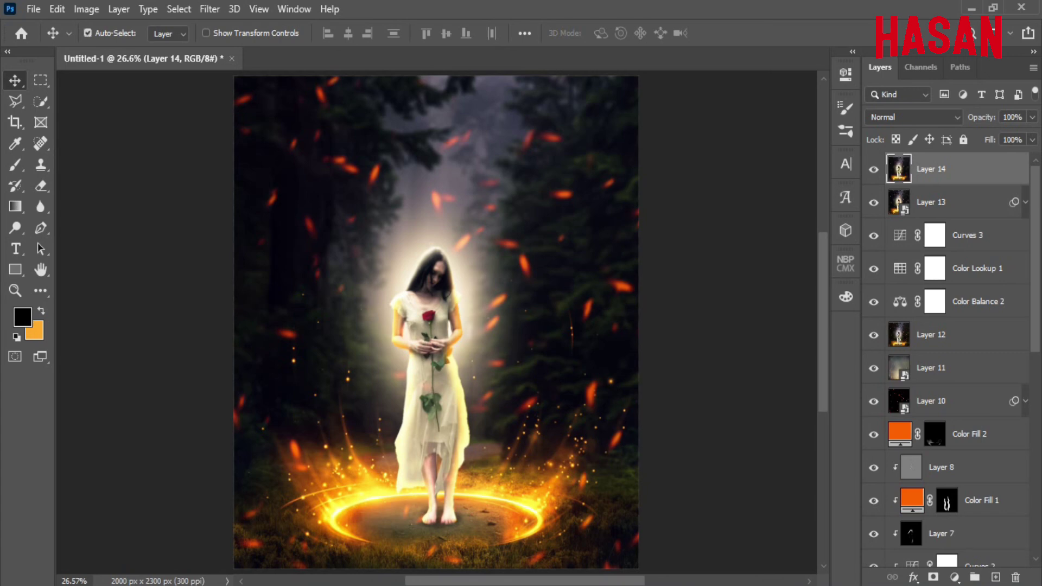